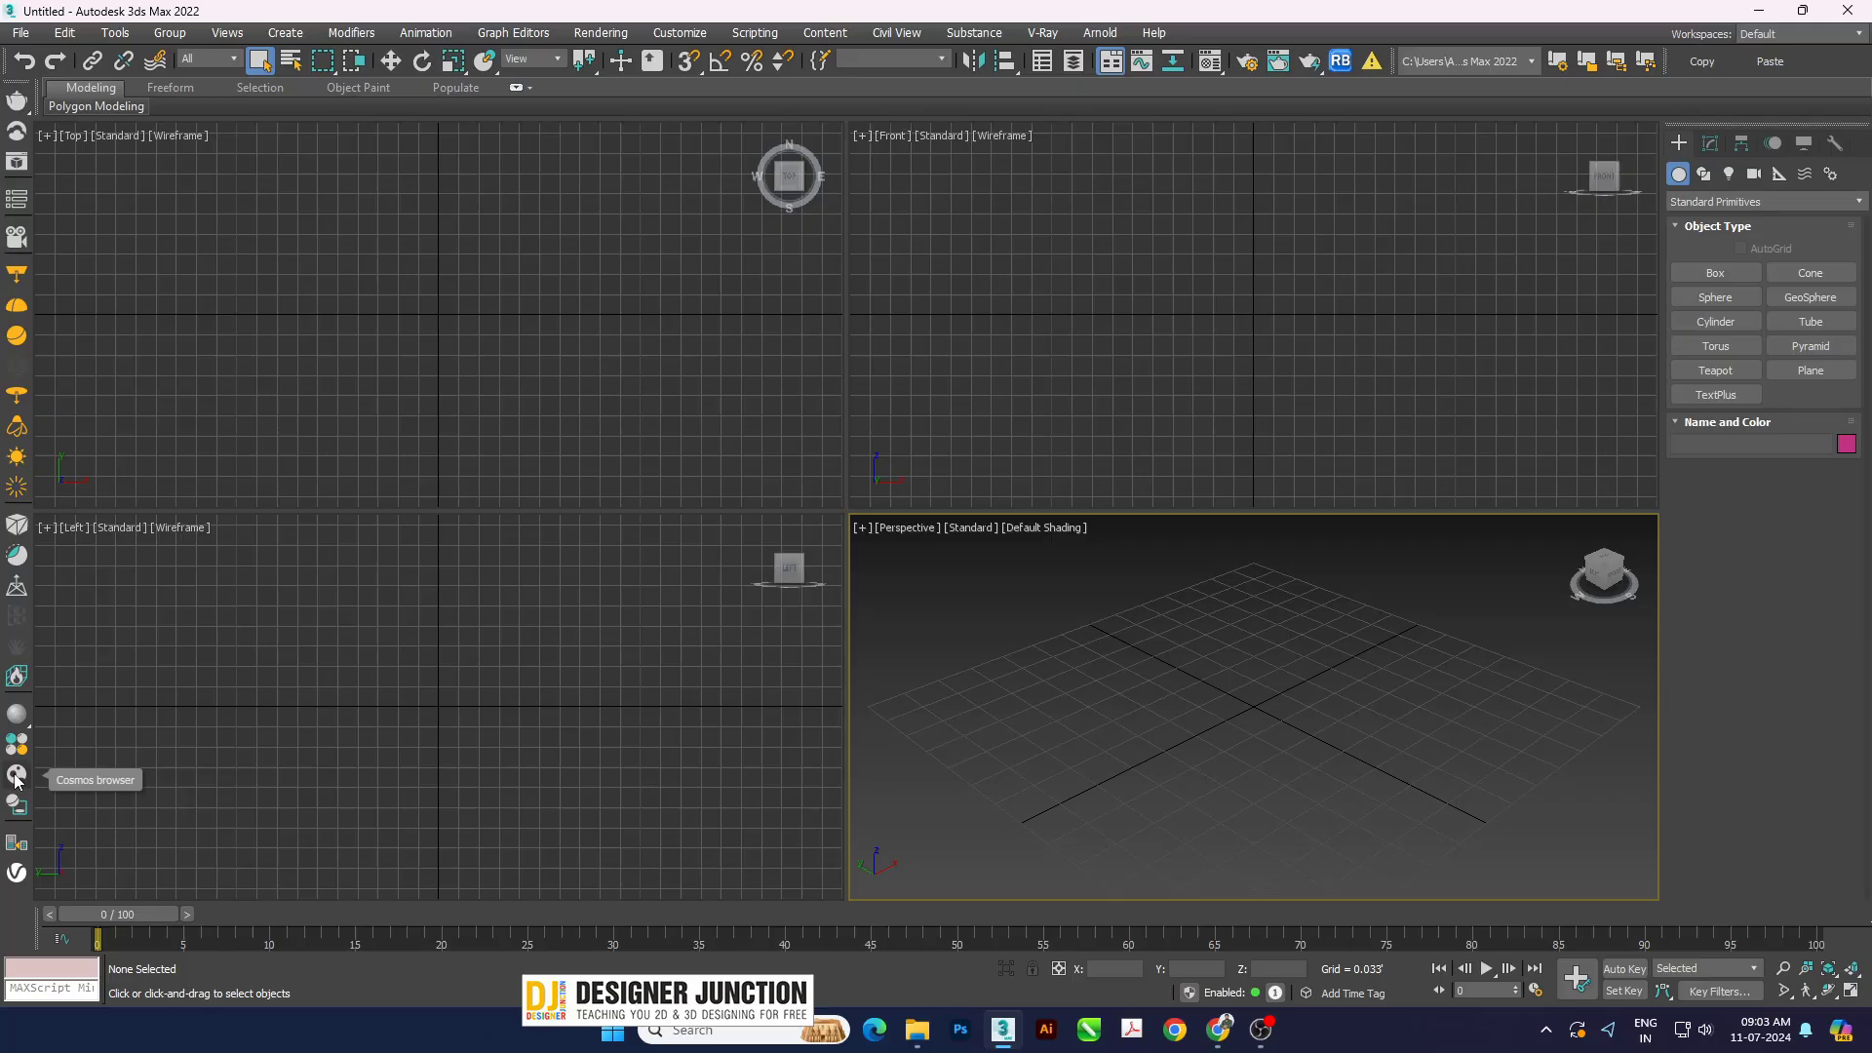
- Try the Chaos Cosmos Browser, inspect its connection error and import options, then close it
click(16, 777)
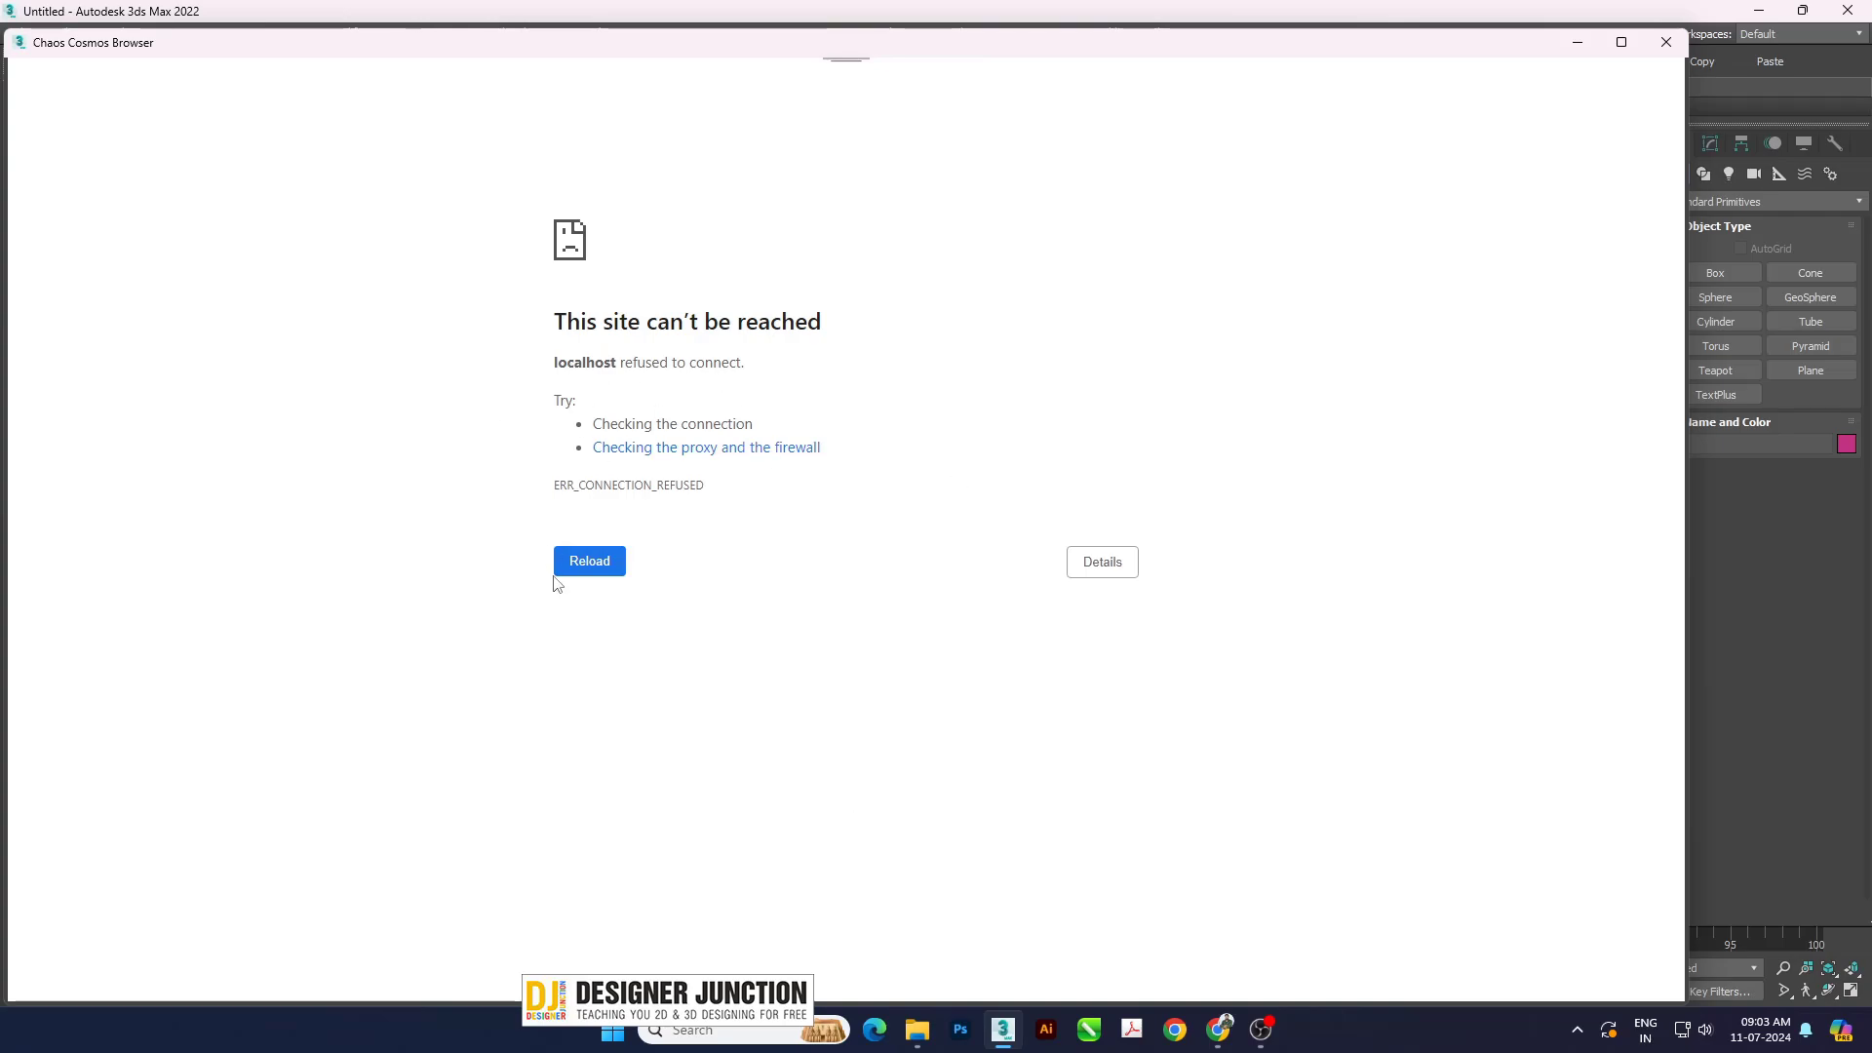
click(1093, 576)
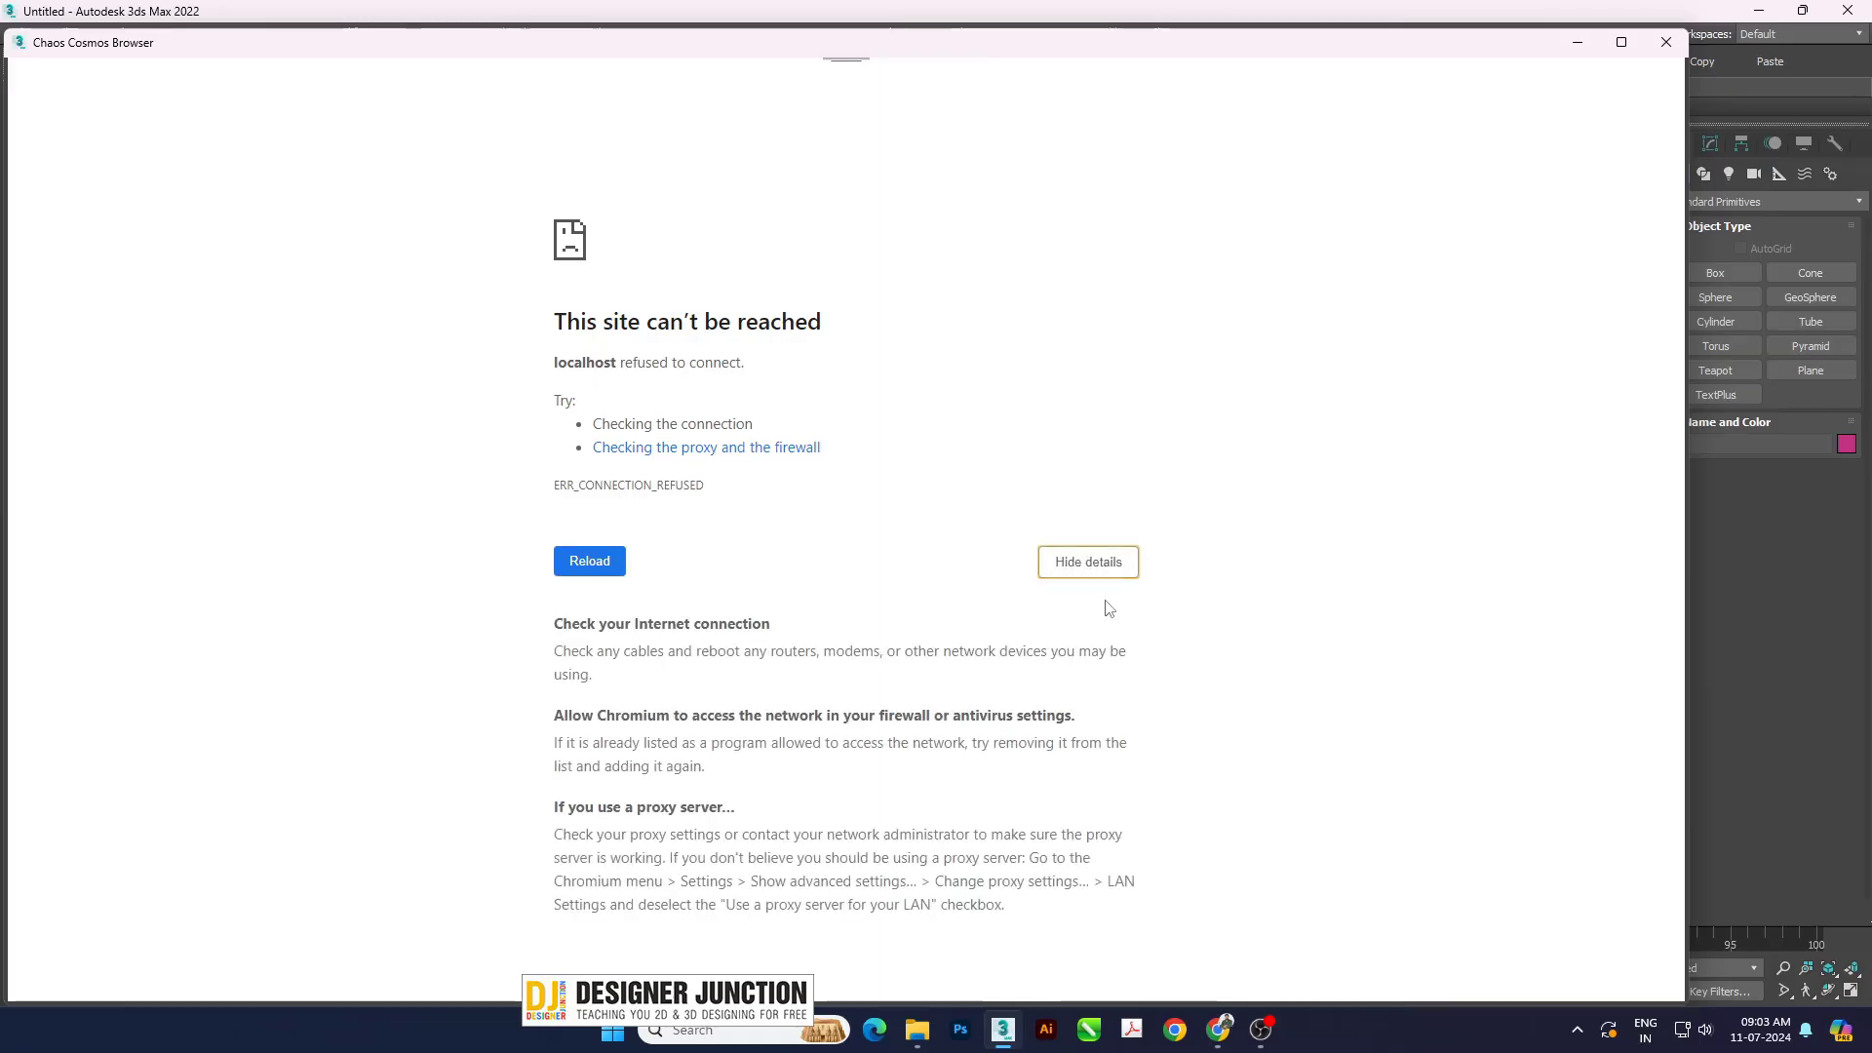
click(571, 556)
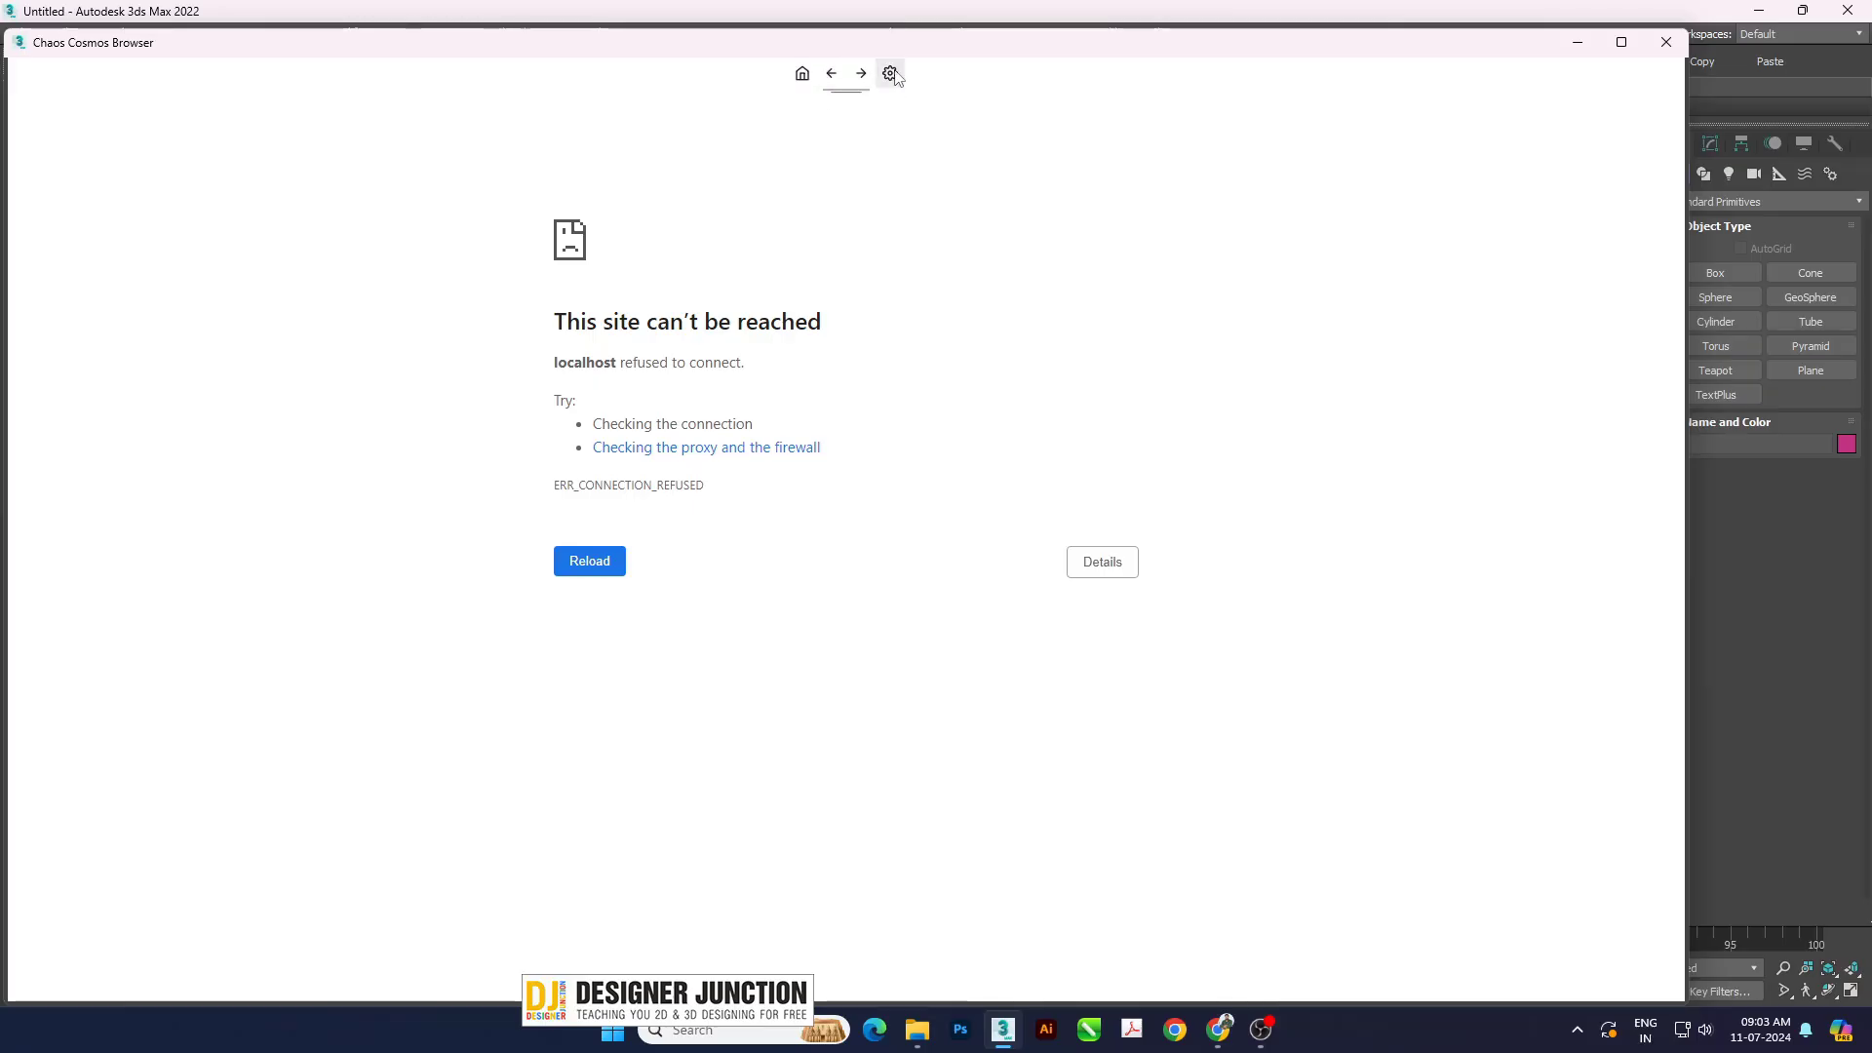
click(893, 74)
click(992, 595)
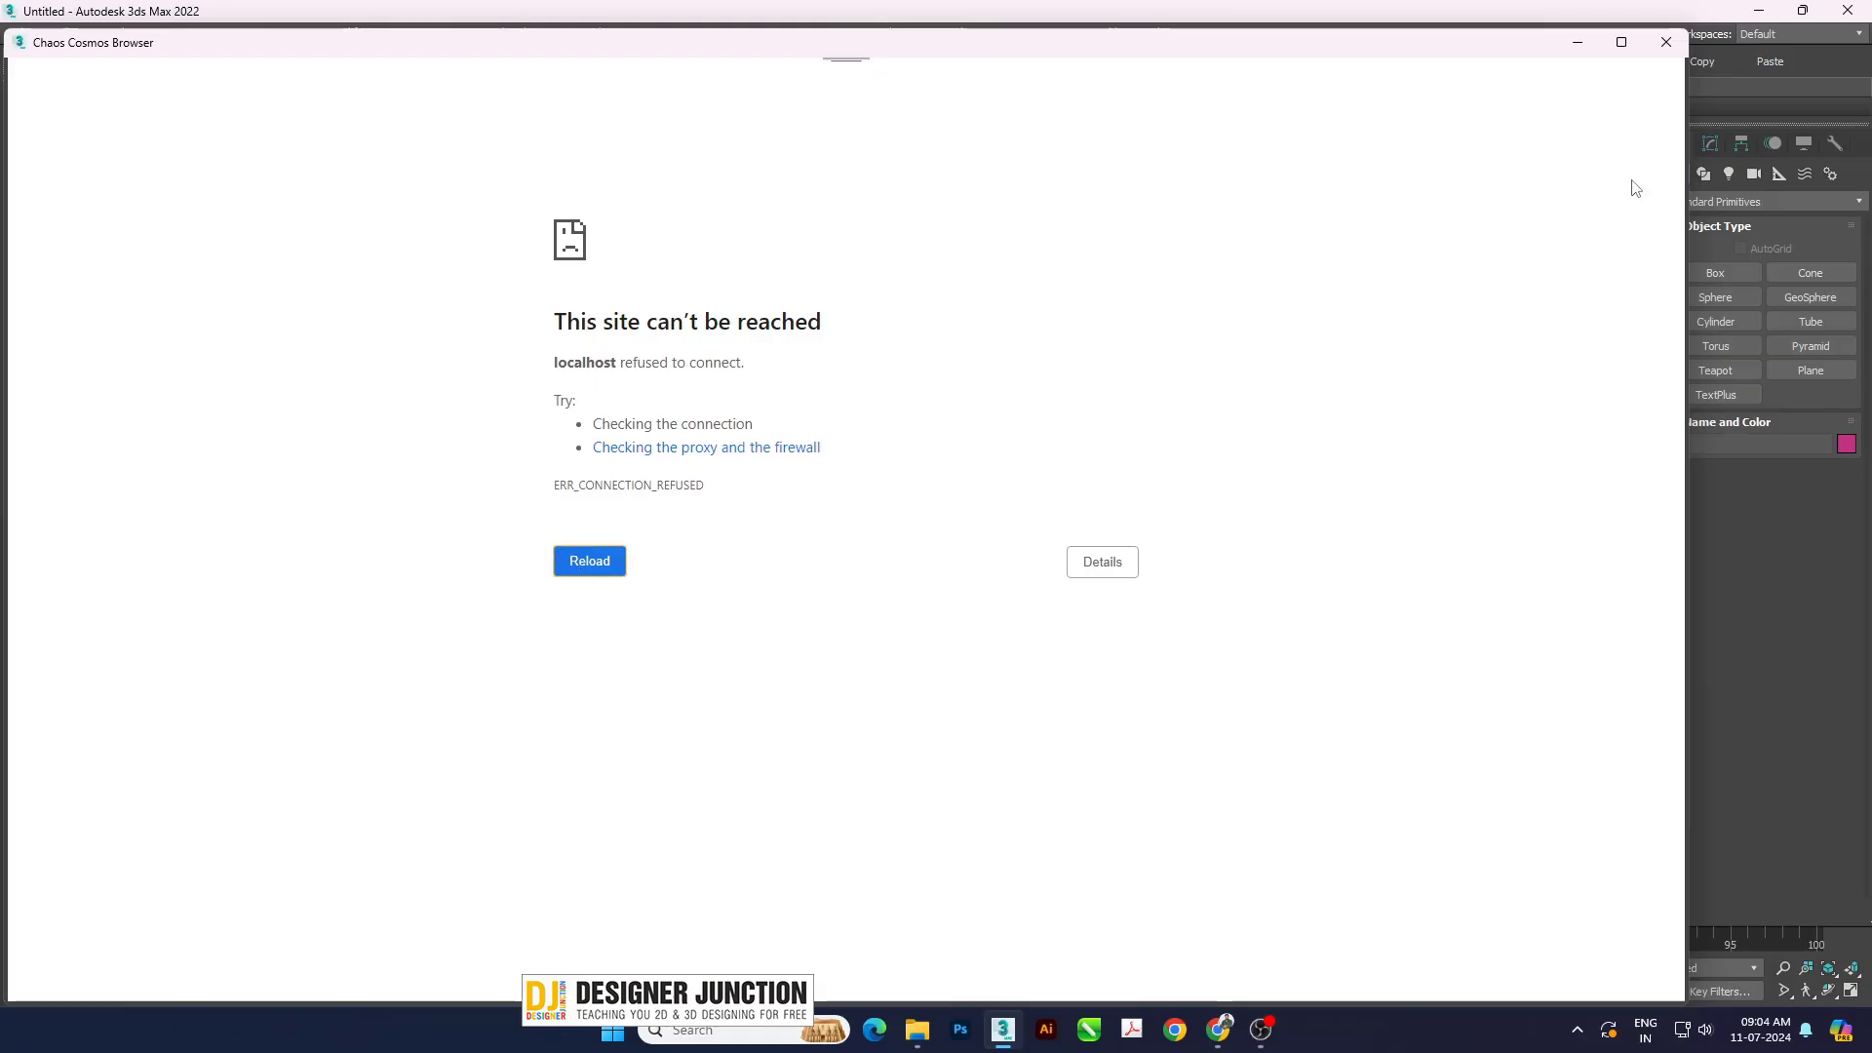
click(1665, 42)
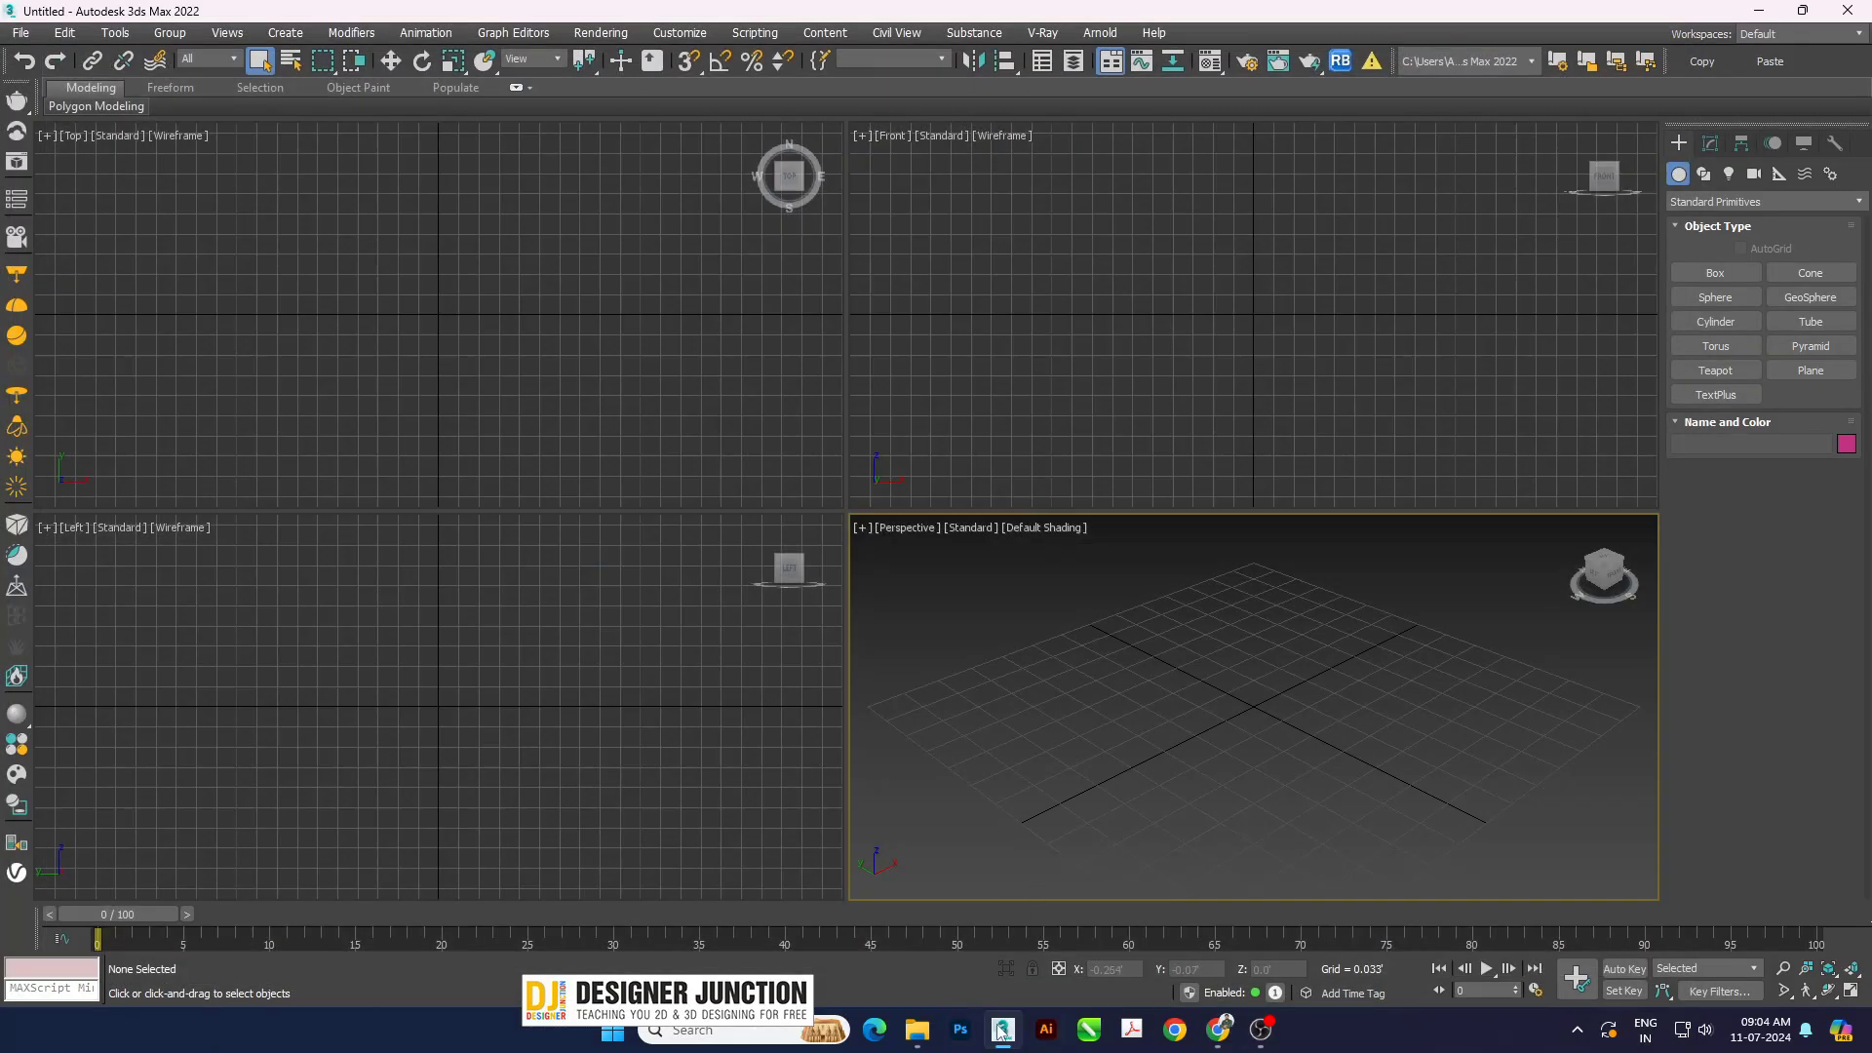
- Navigate File Explorer to C:\Program Files\Chaos Group\Chaos Cosmos
mouse_move(916, 1030)
click(1019, 922)
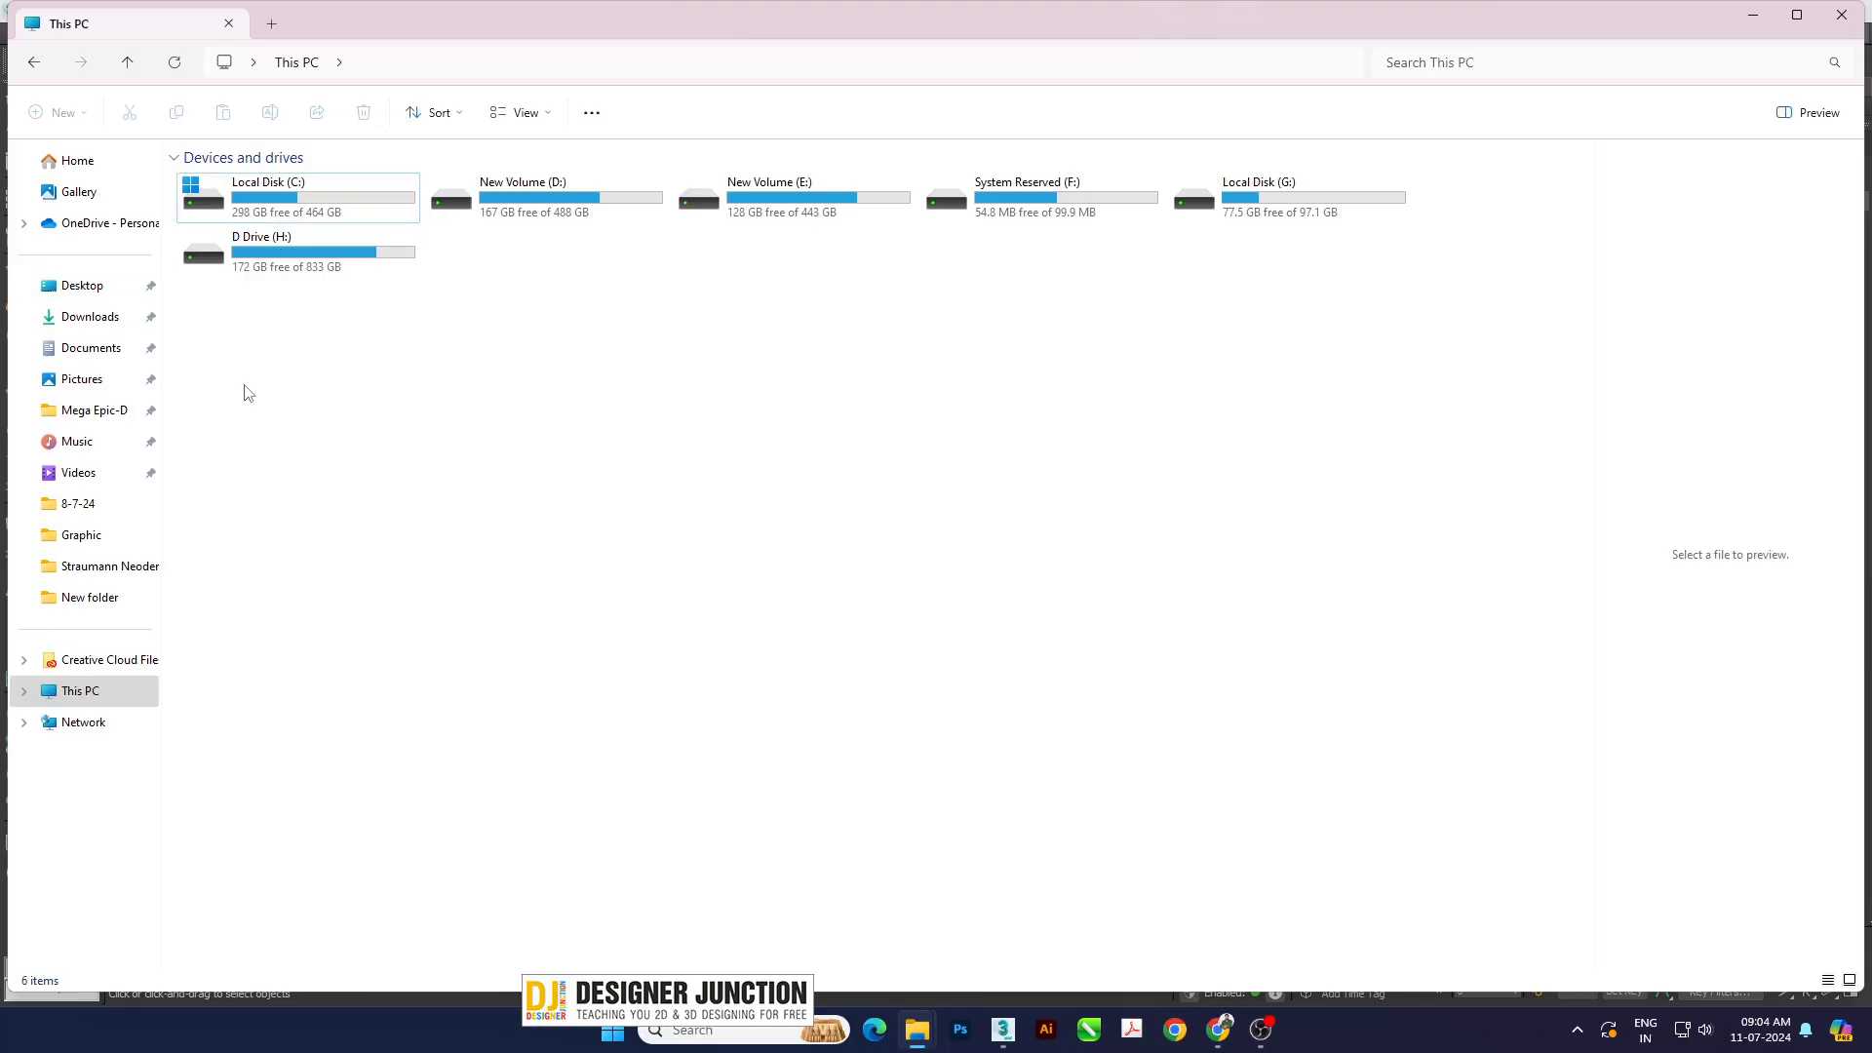
double_click(244, 200)
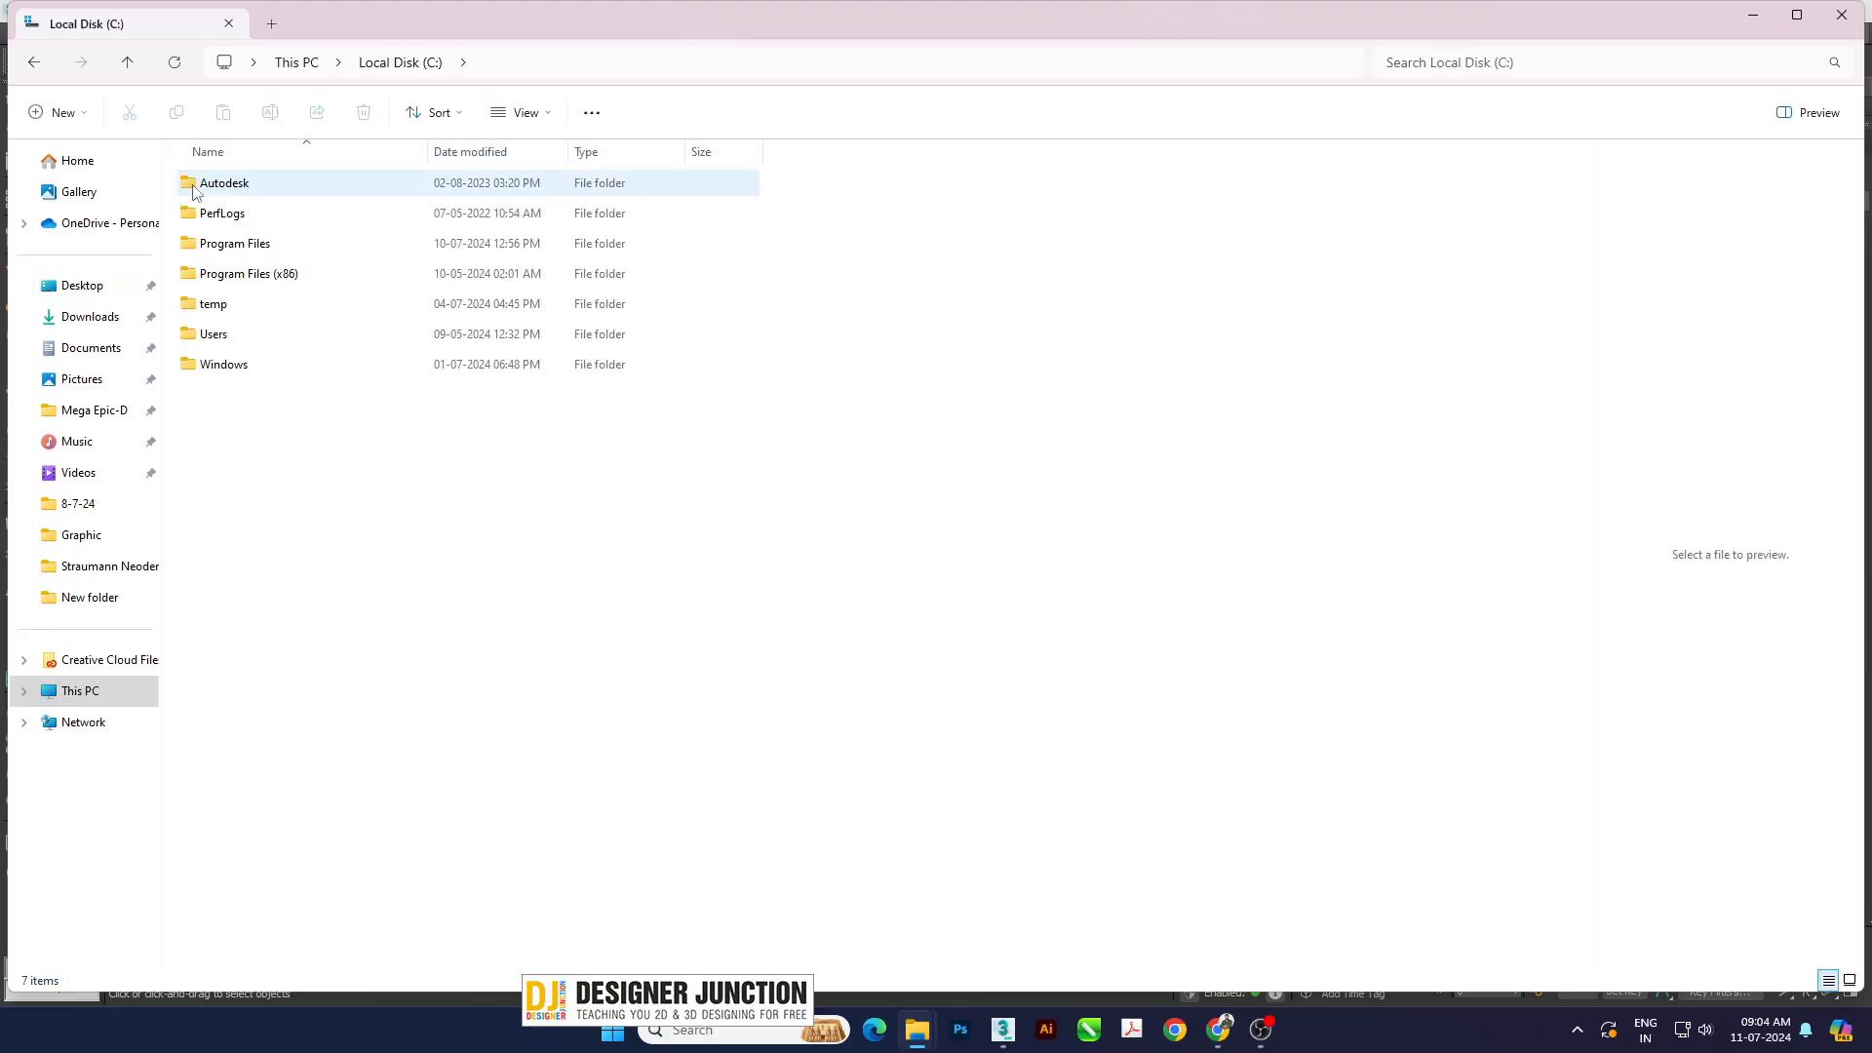
click(195, 192)
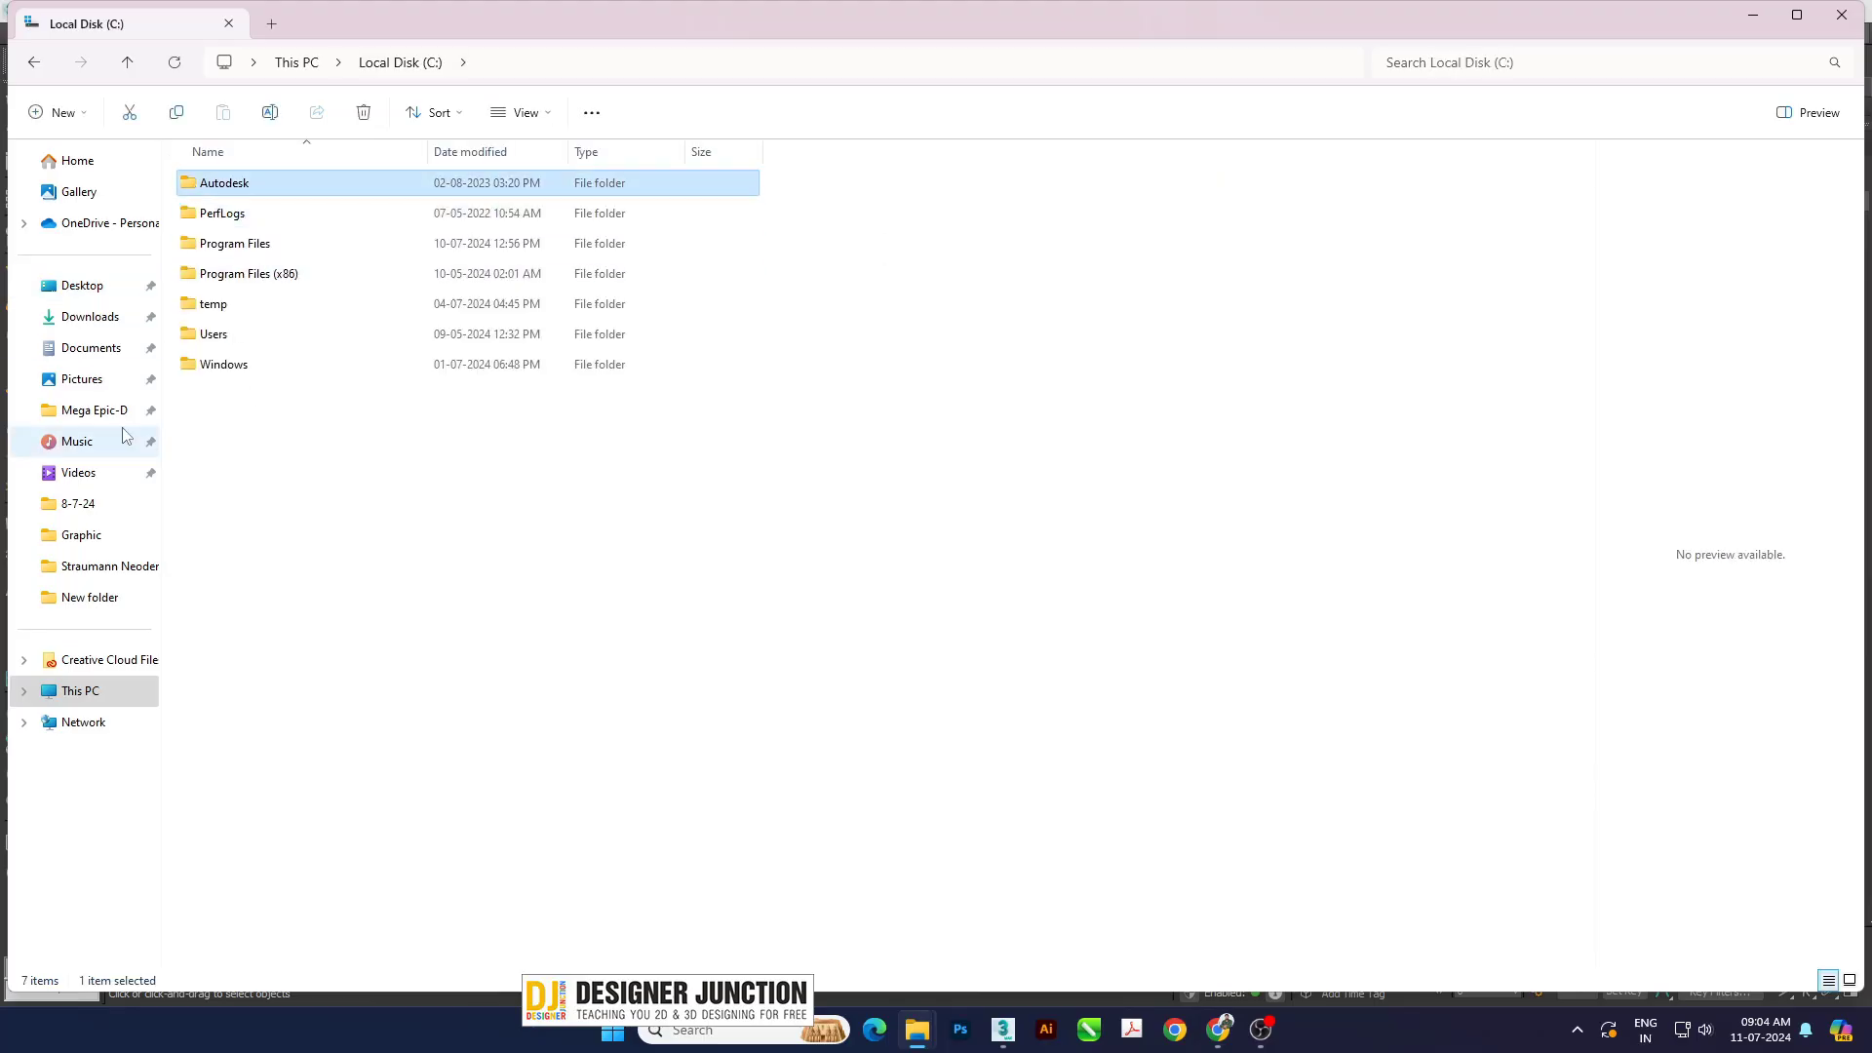
double_click(191, 248)
click(192, 188)
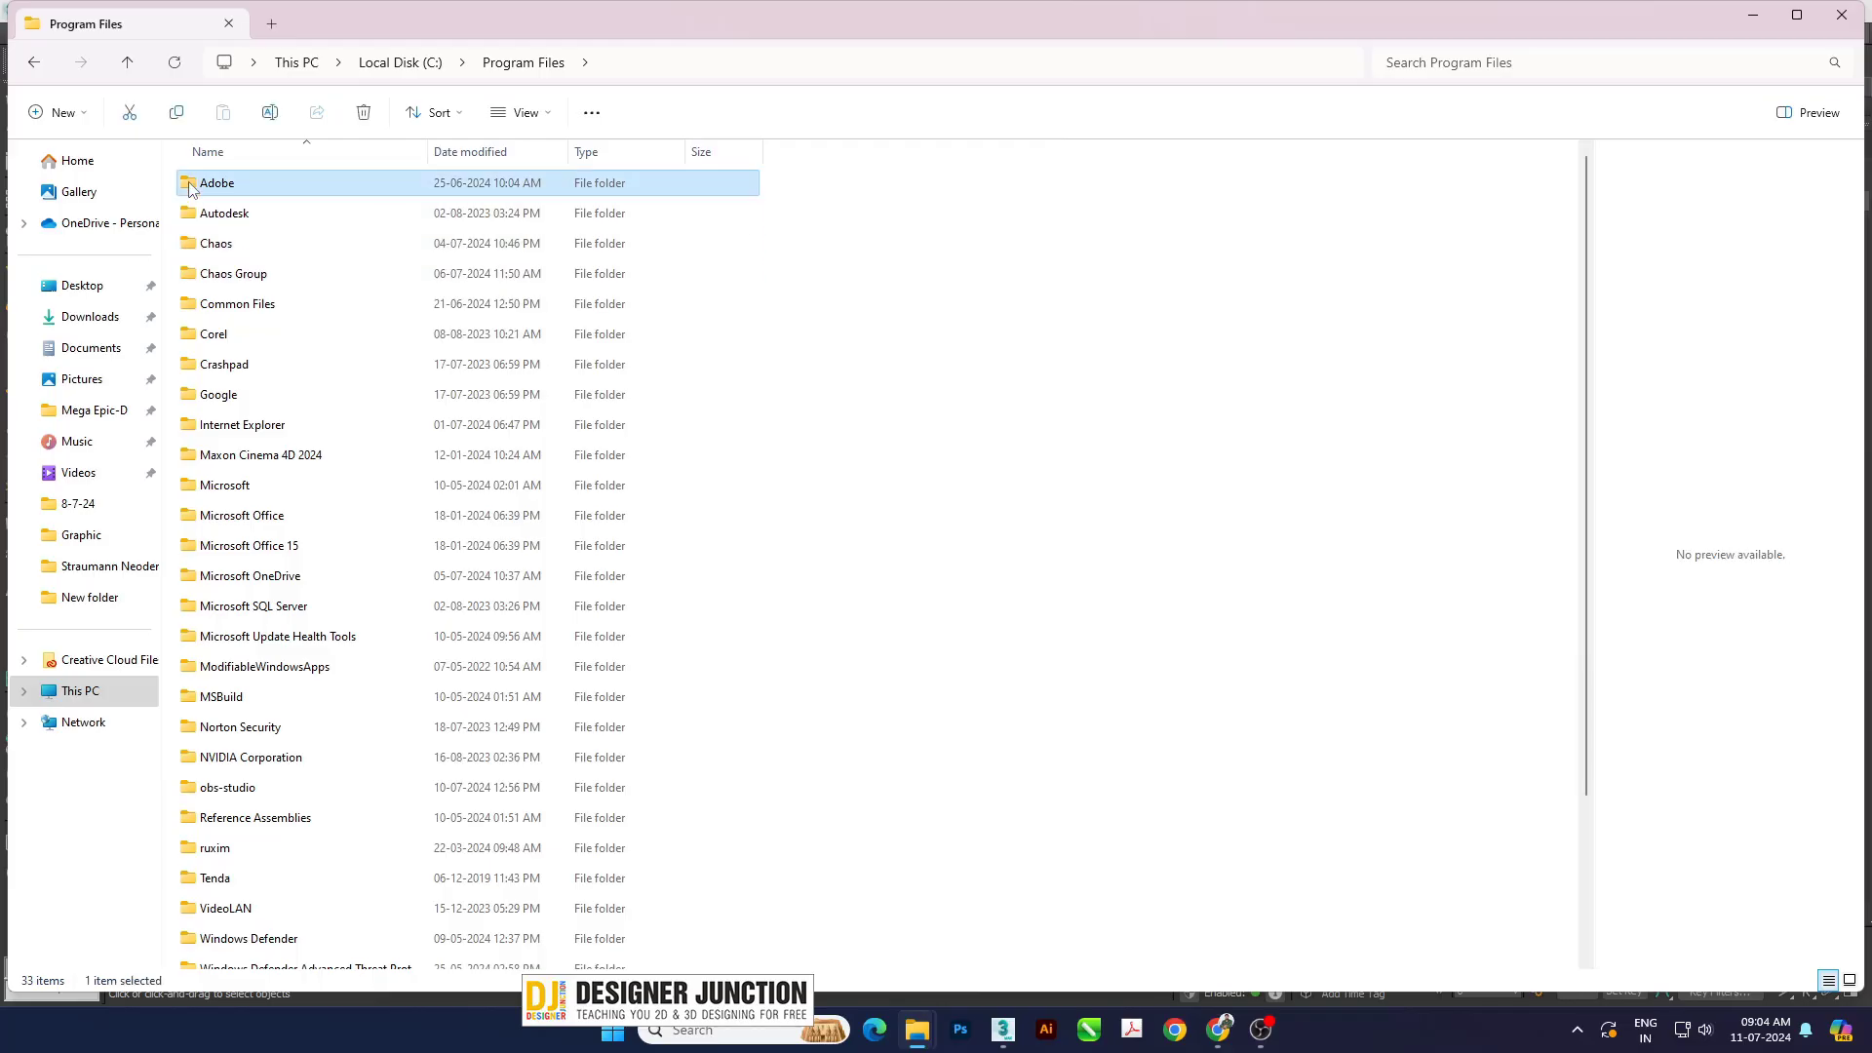
double_click(192, 282)
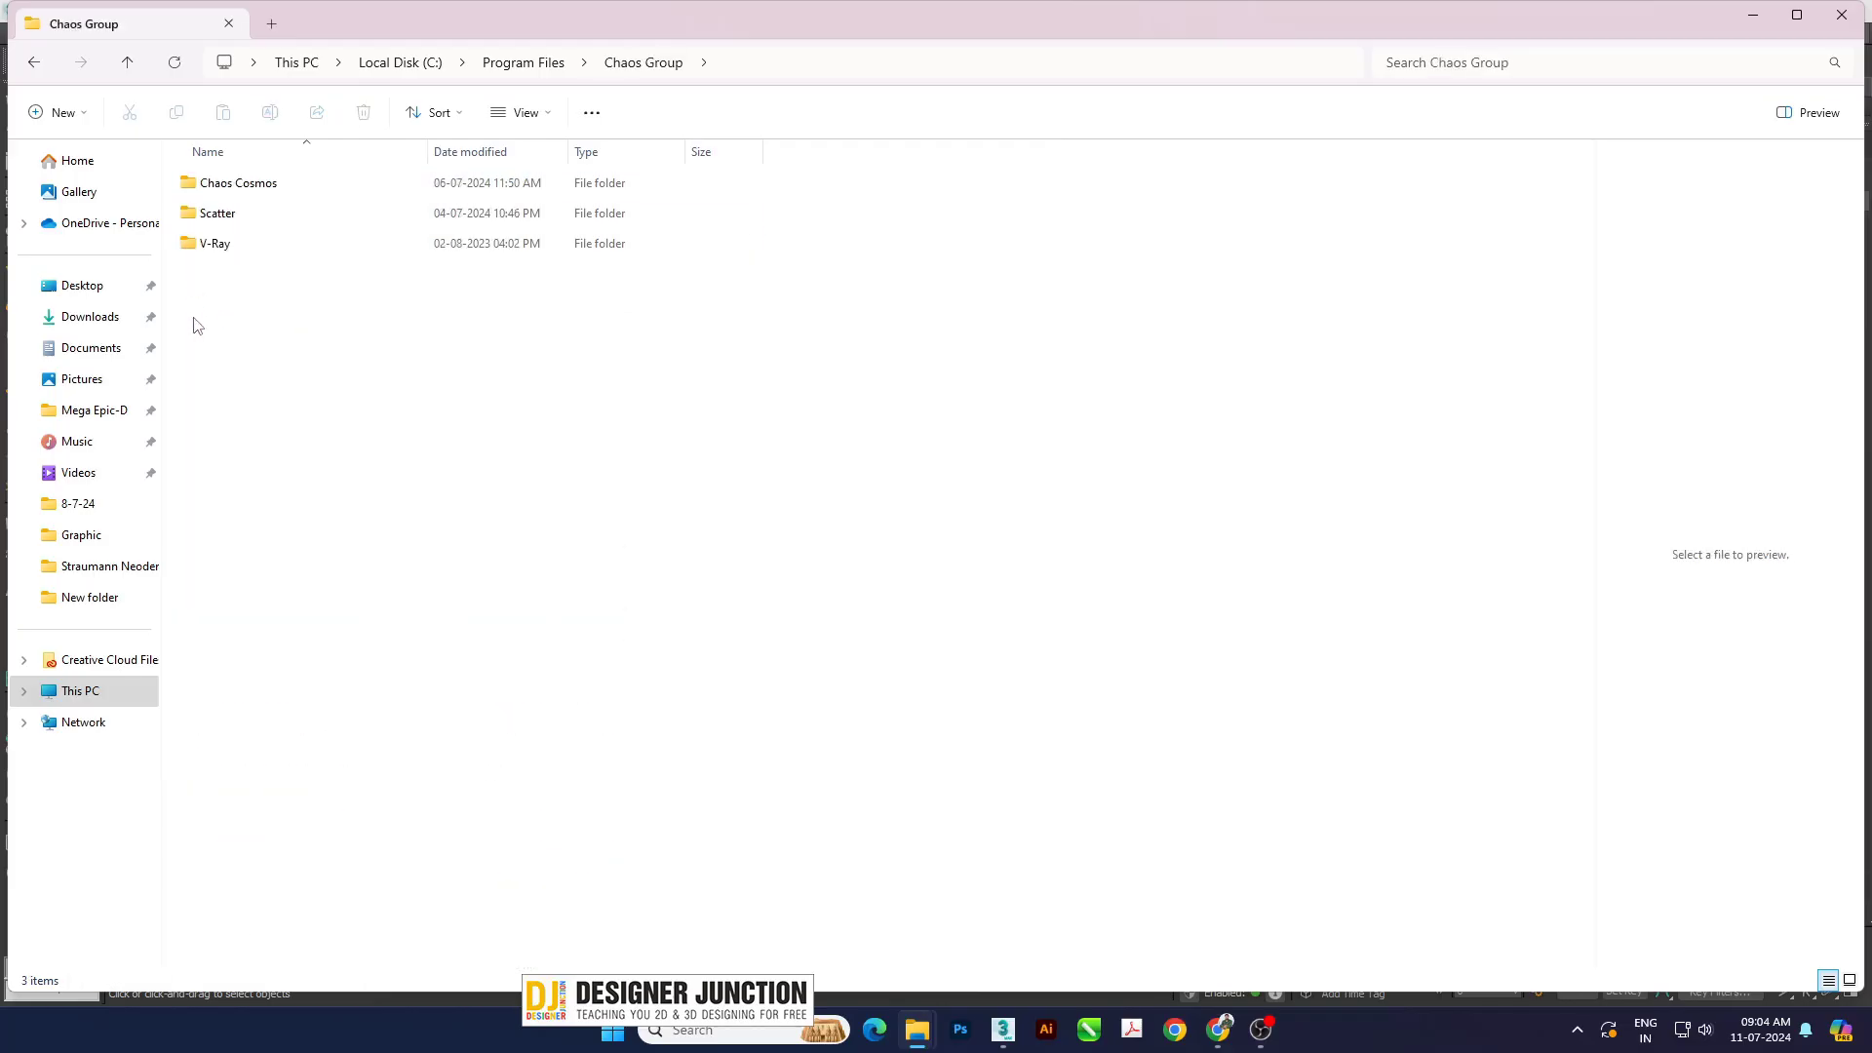
click(185, 190)
double_click(185, 188)
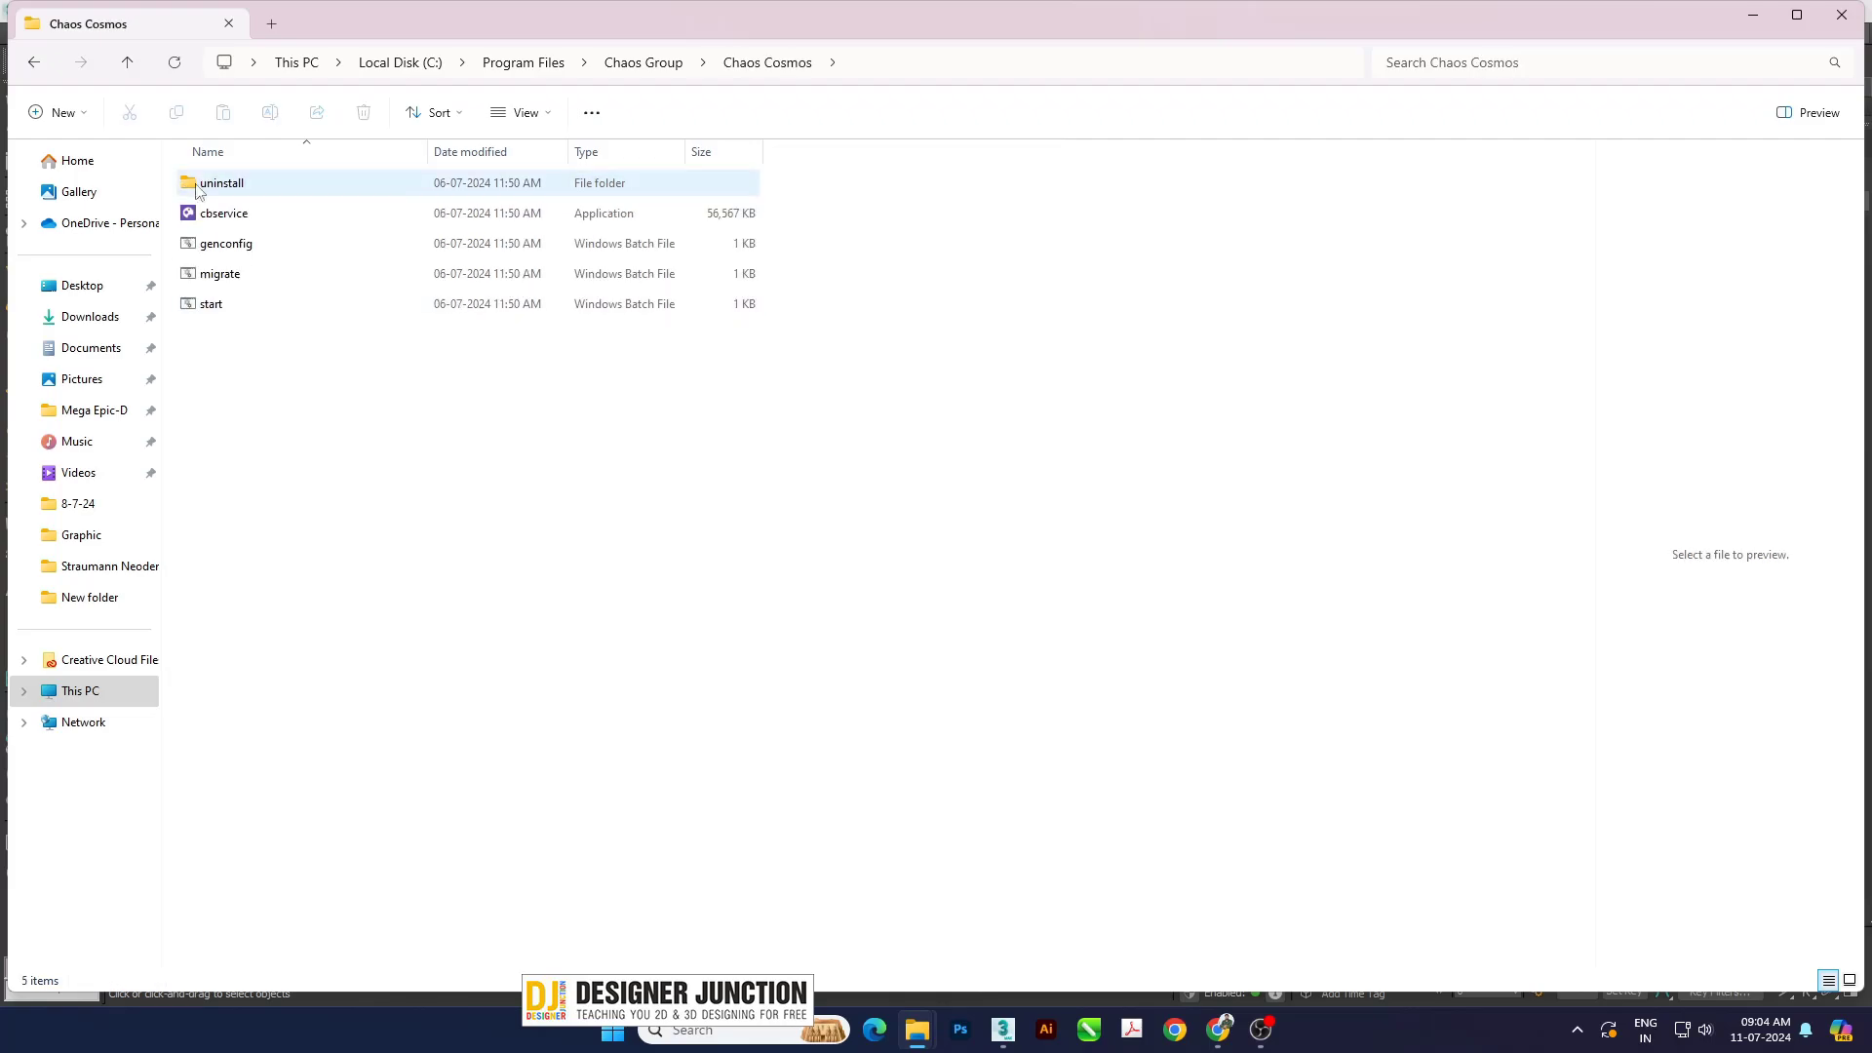
- Run cbservice as administrator and close File Explorer
click(190, 216)
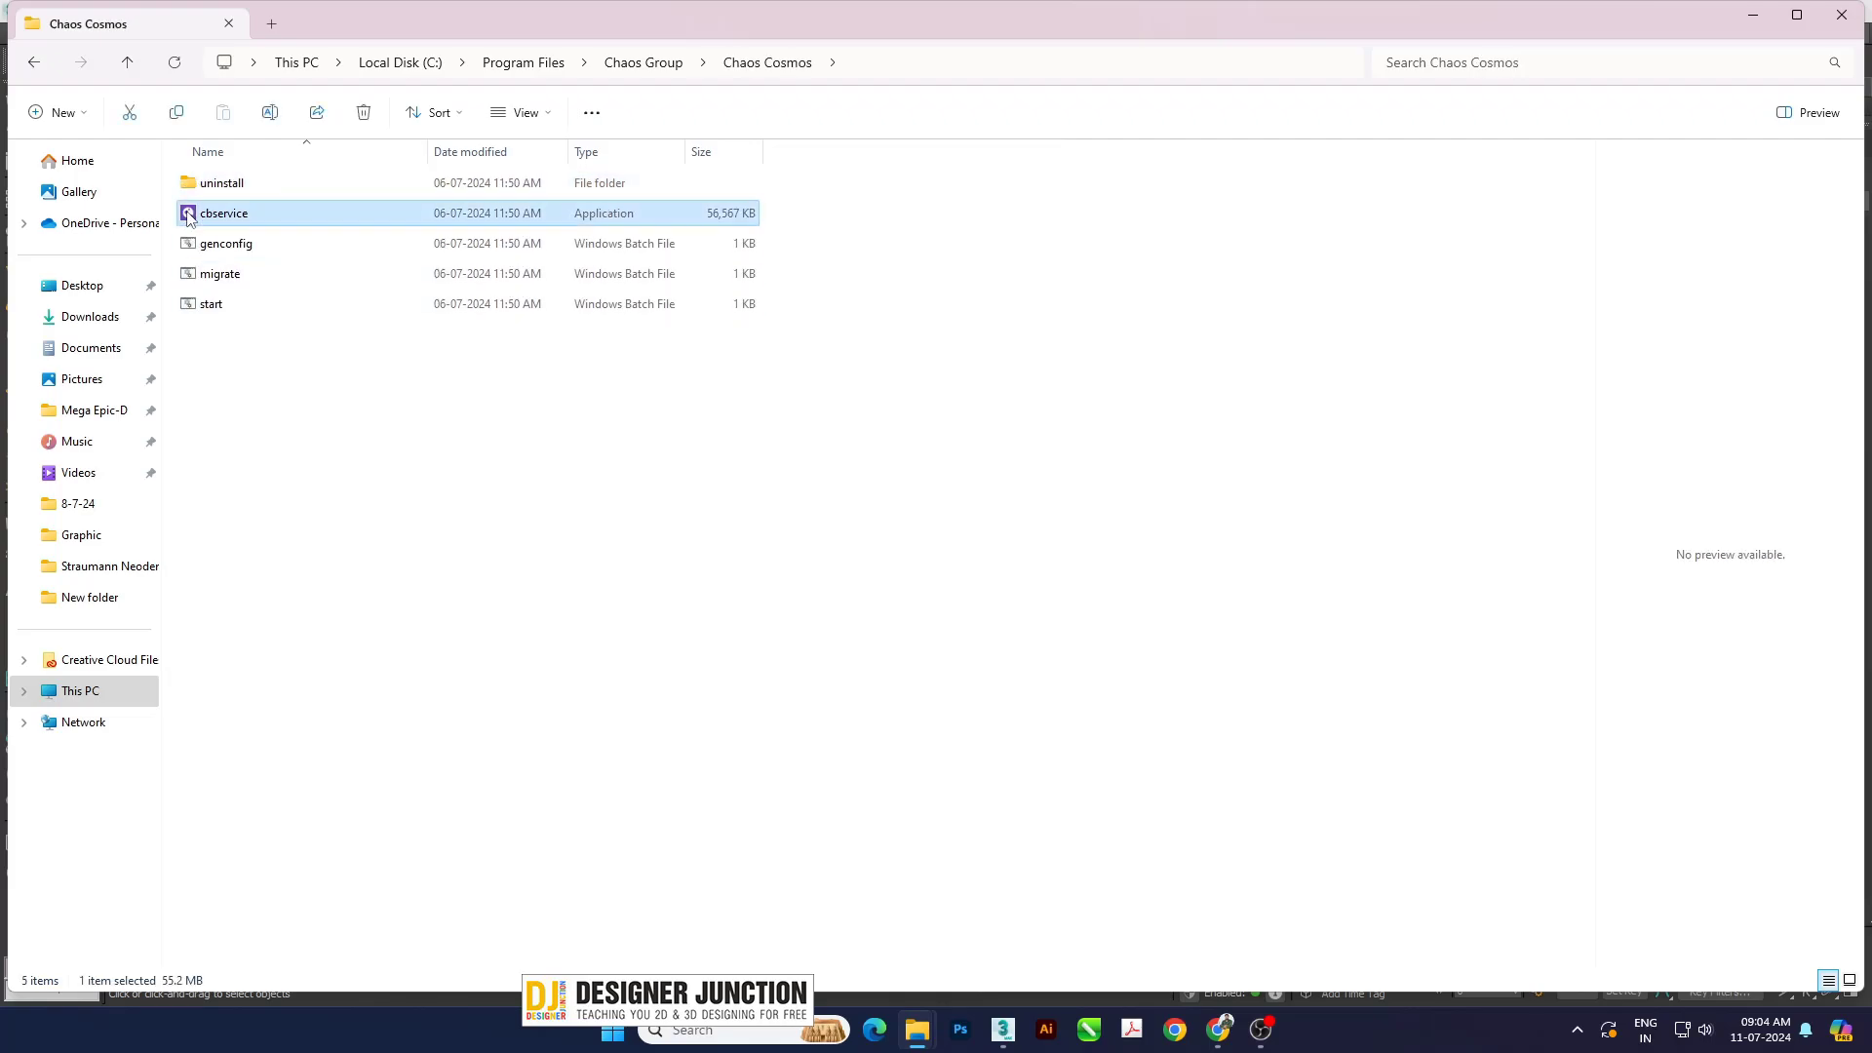
right_click(190, 216)
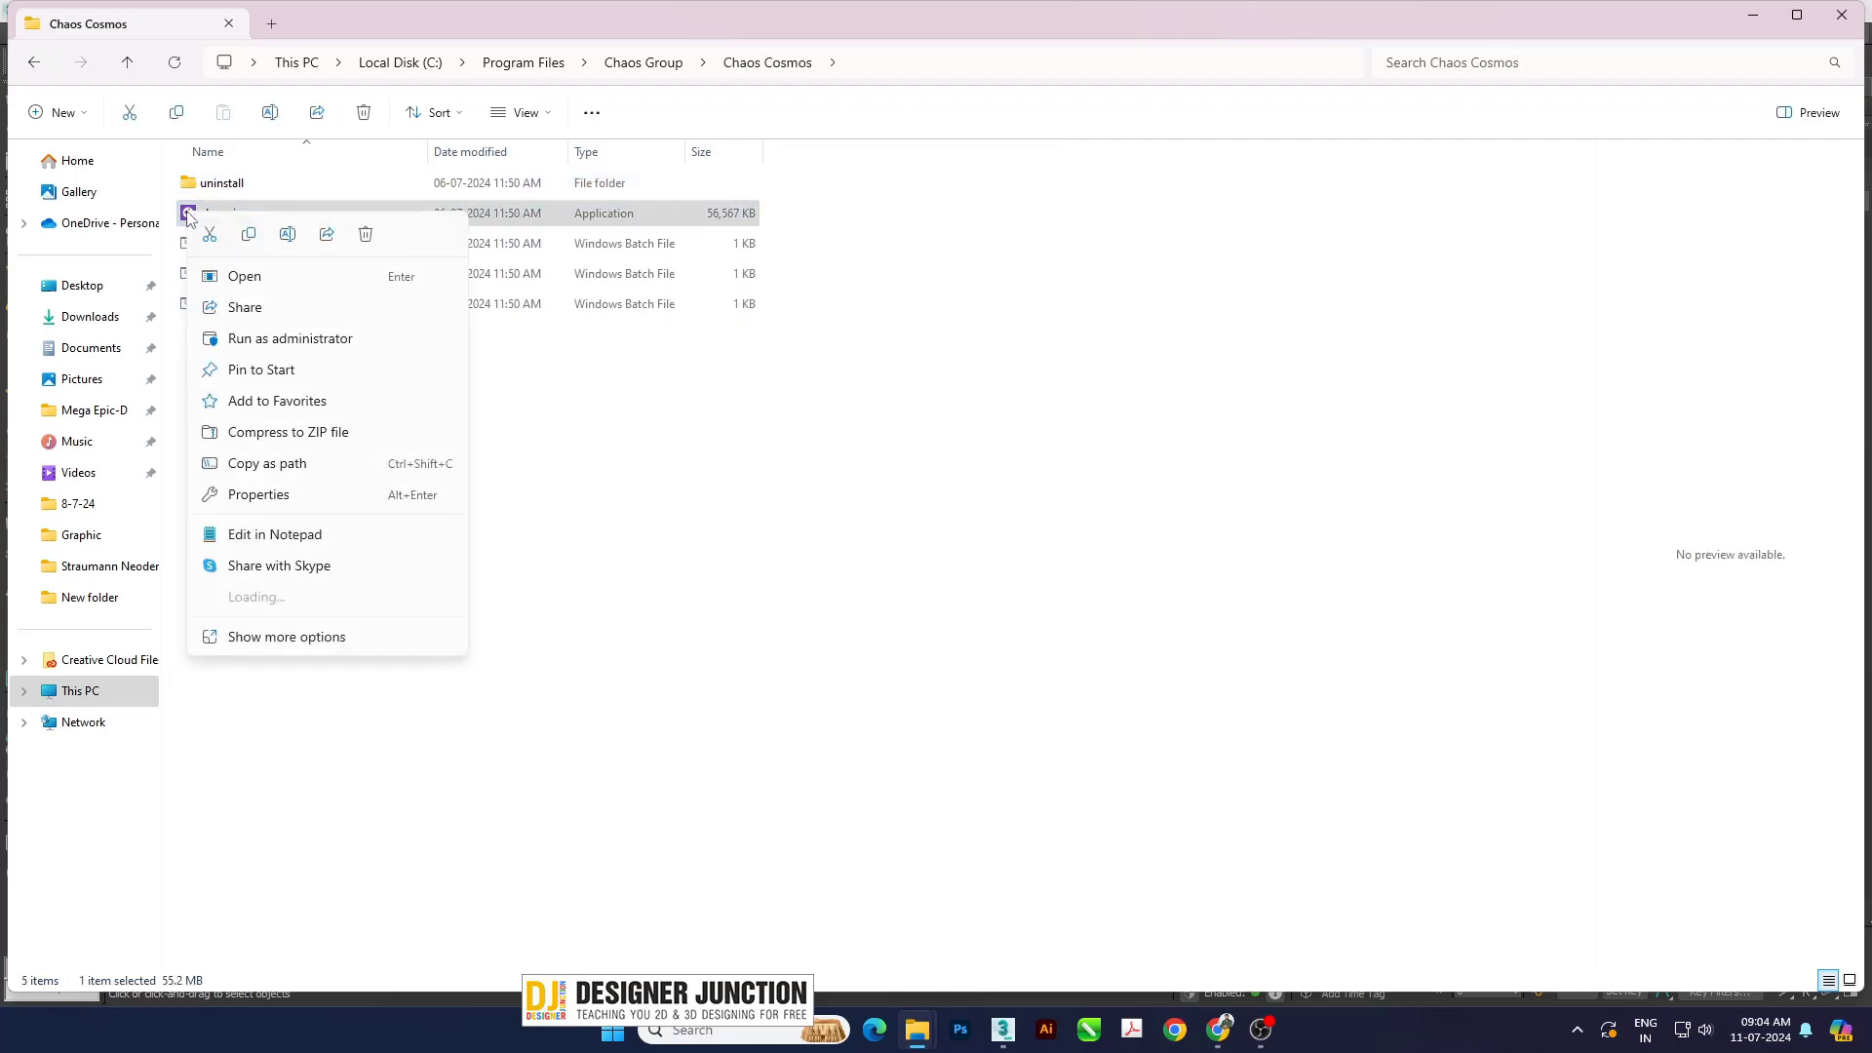
click(234, 341)
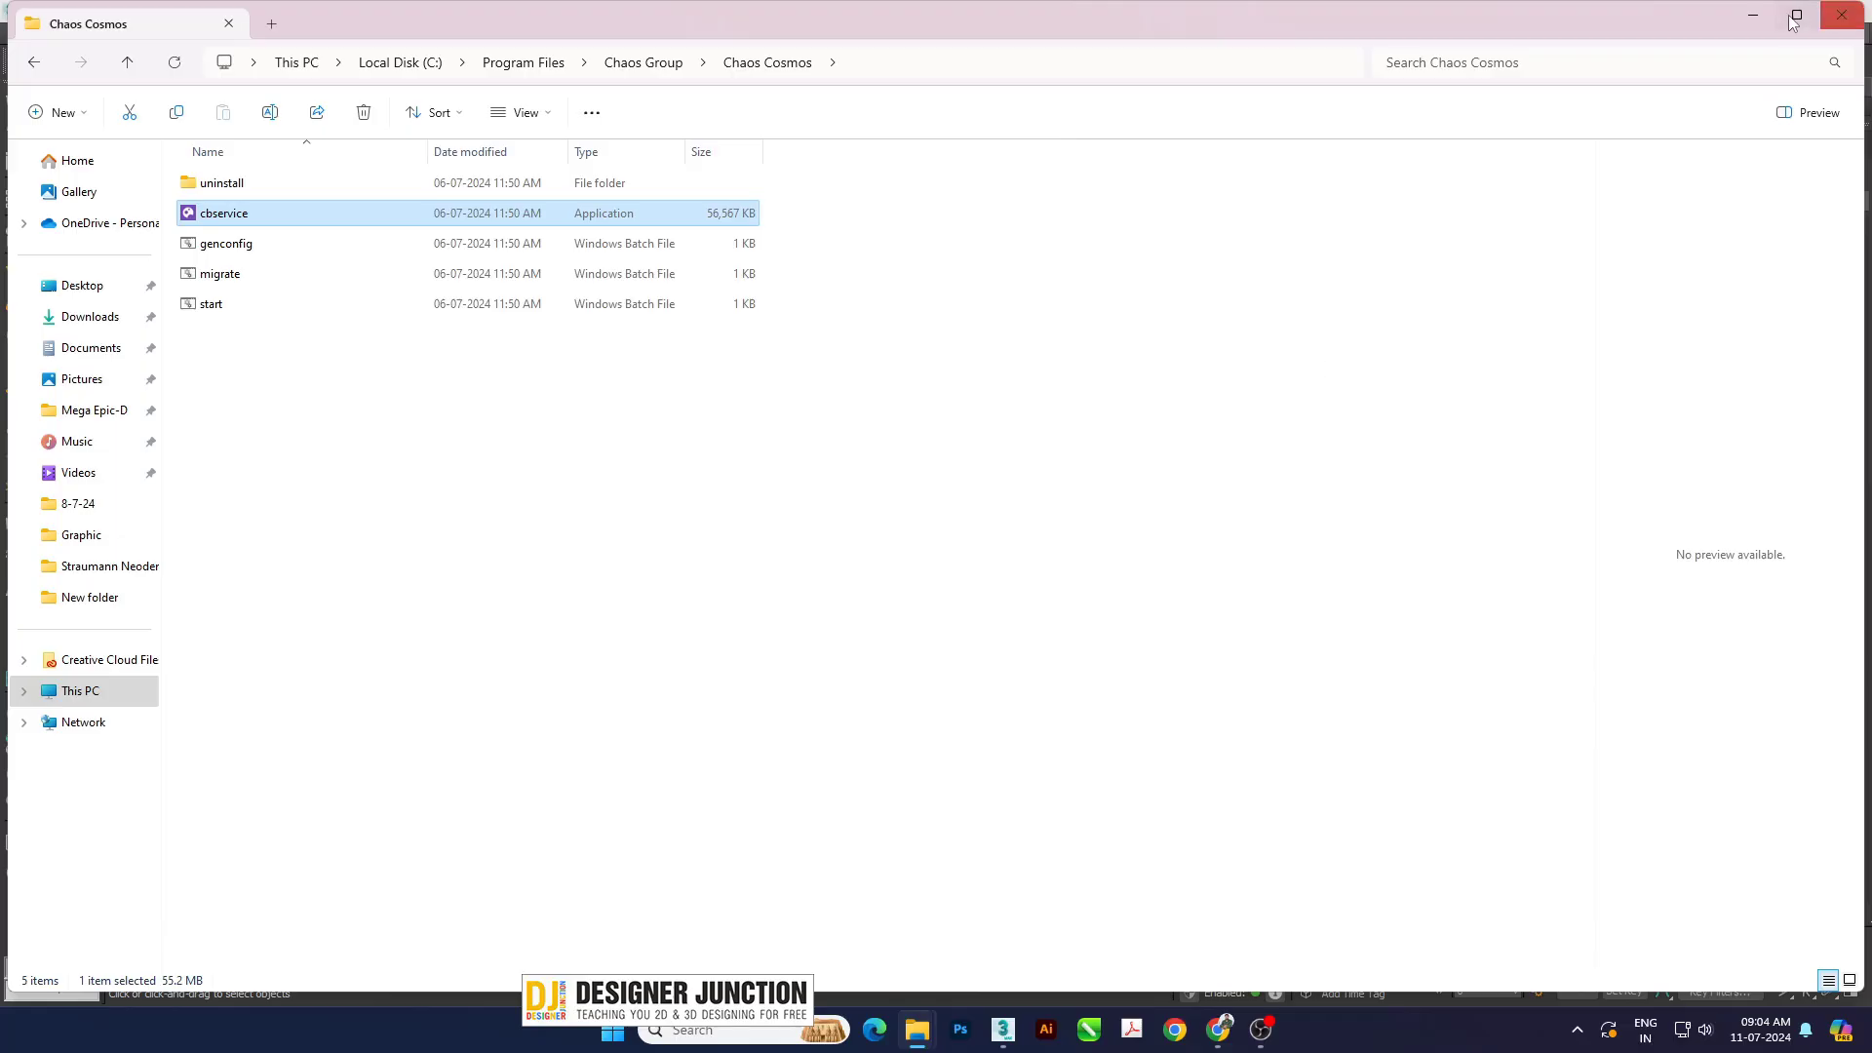
click(1843, 18)
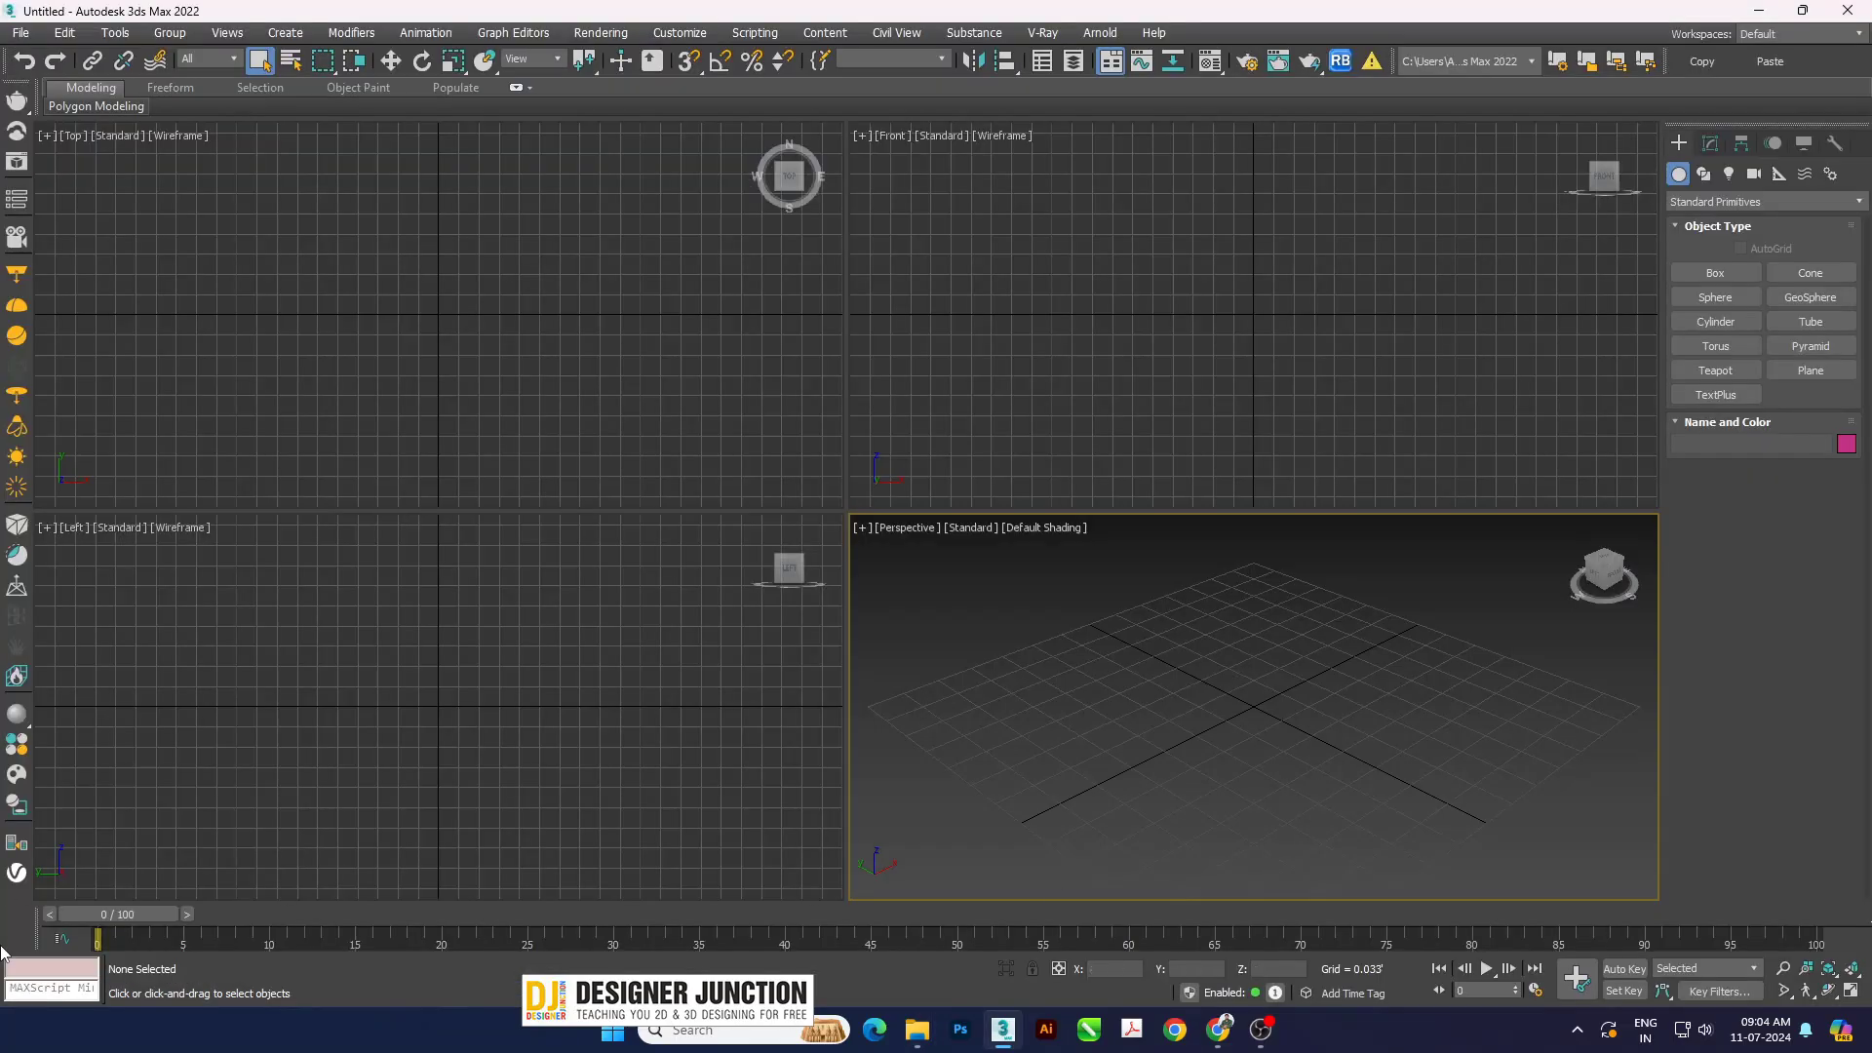
- Reopen Cosmos, reload until the Home page shows 4355 assets, and maximize the window
click(17, 777)
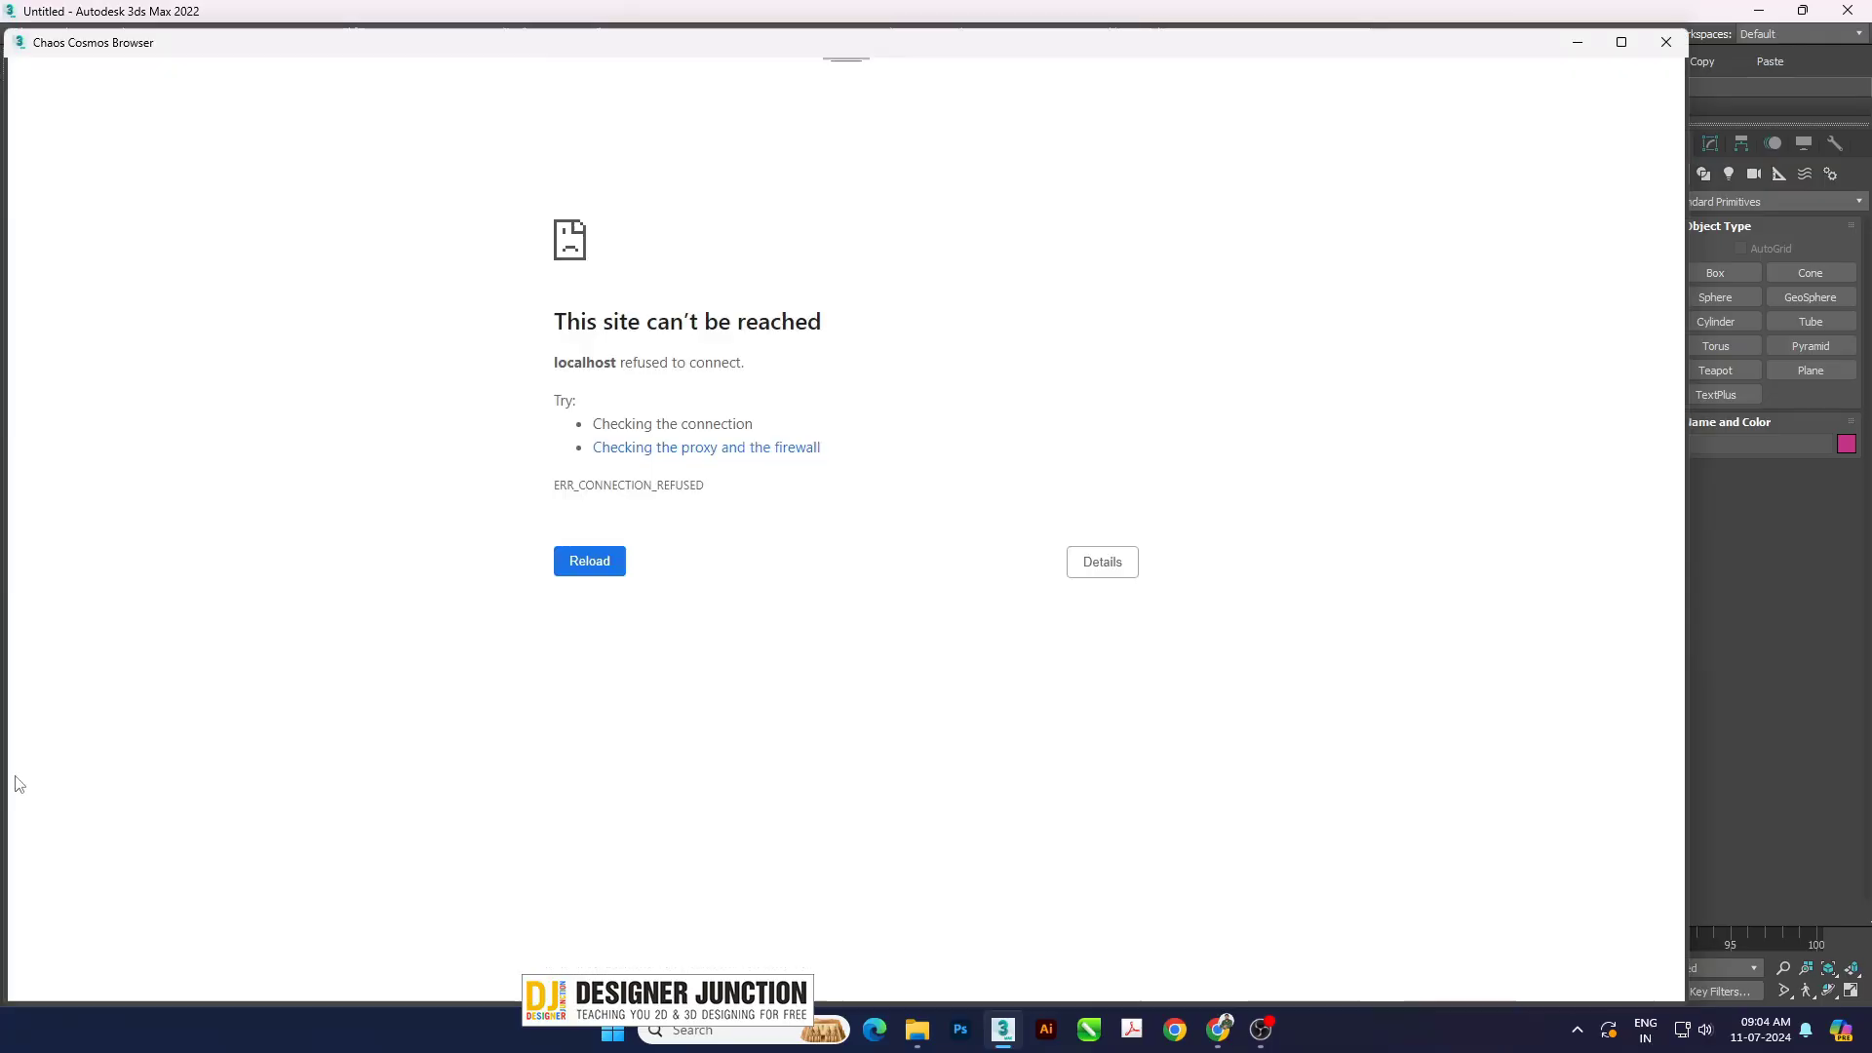
click(574, 567)
click(574, 568)
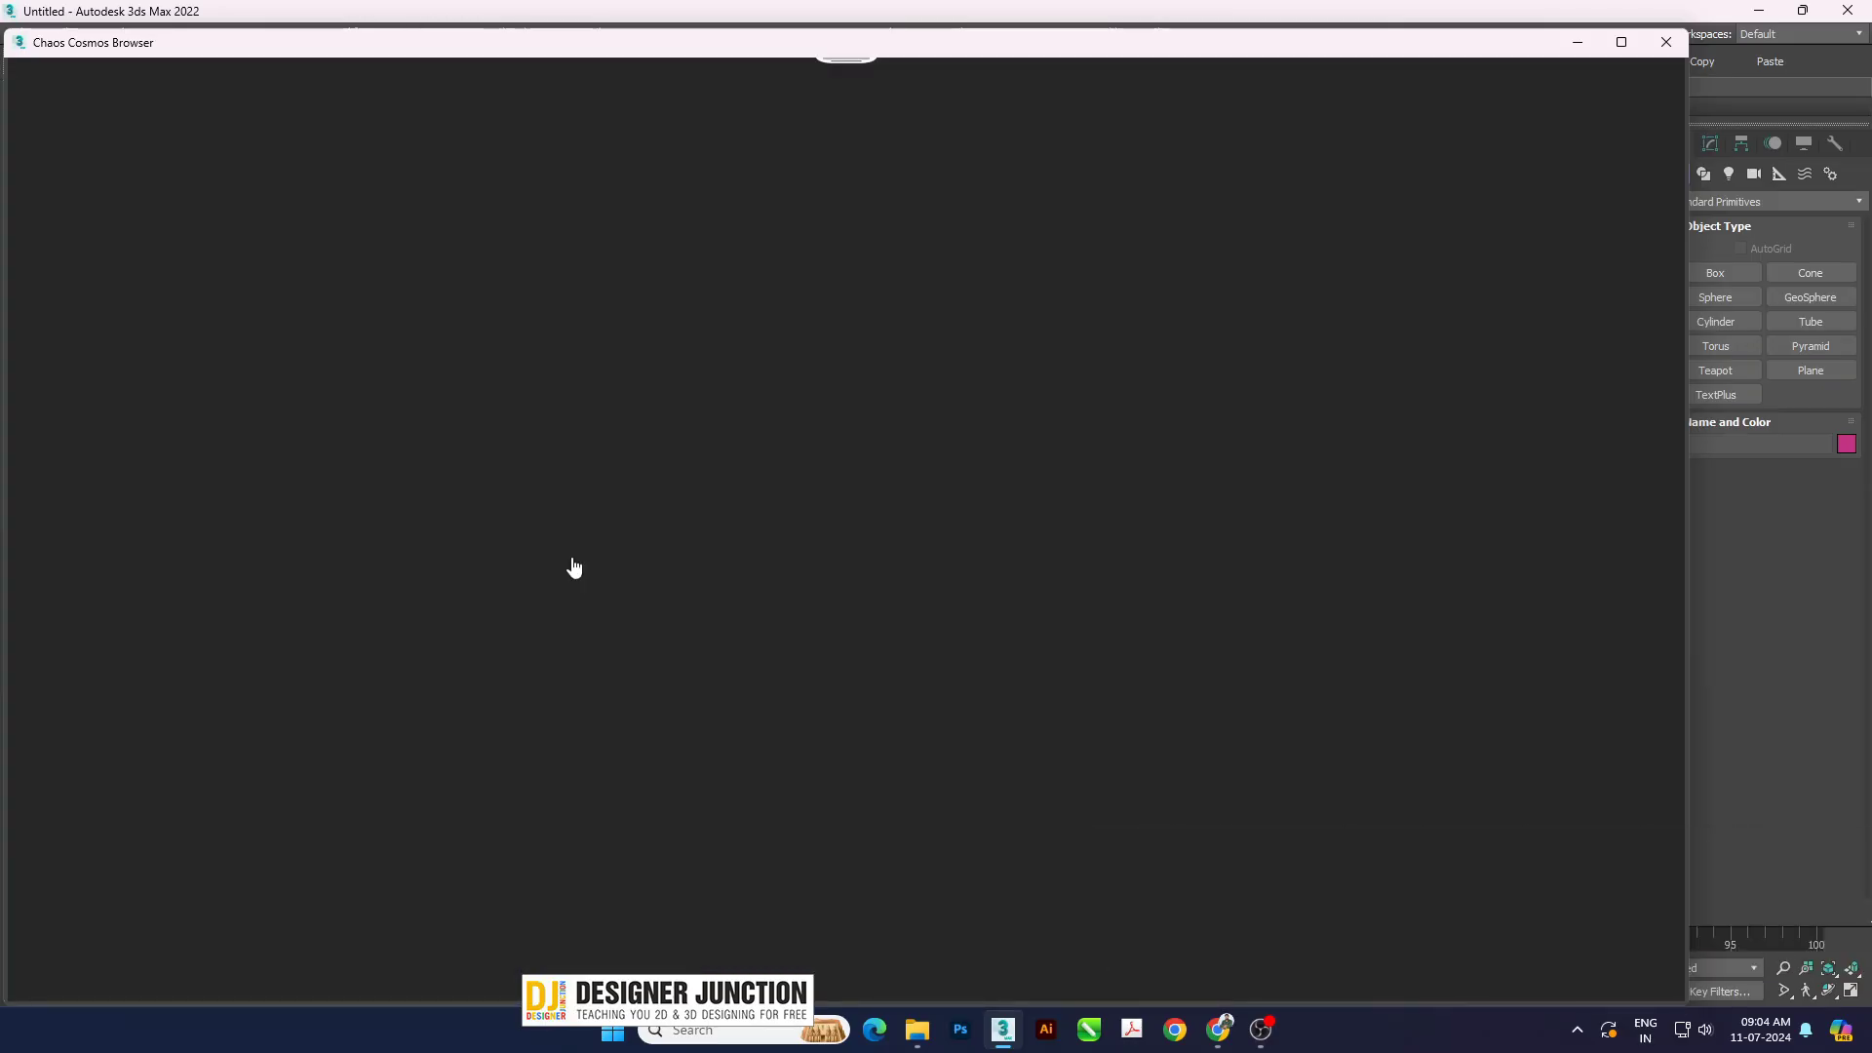
click(1620, 44)
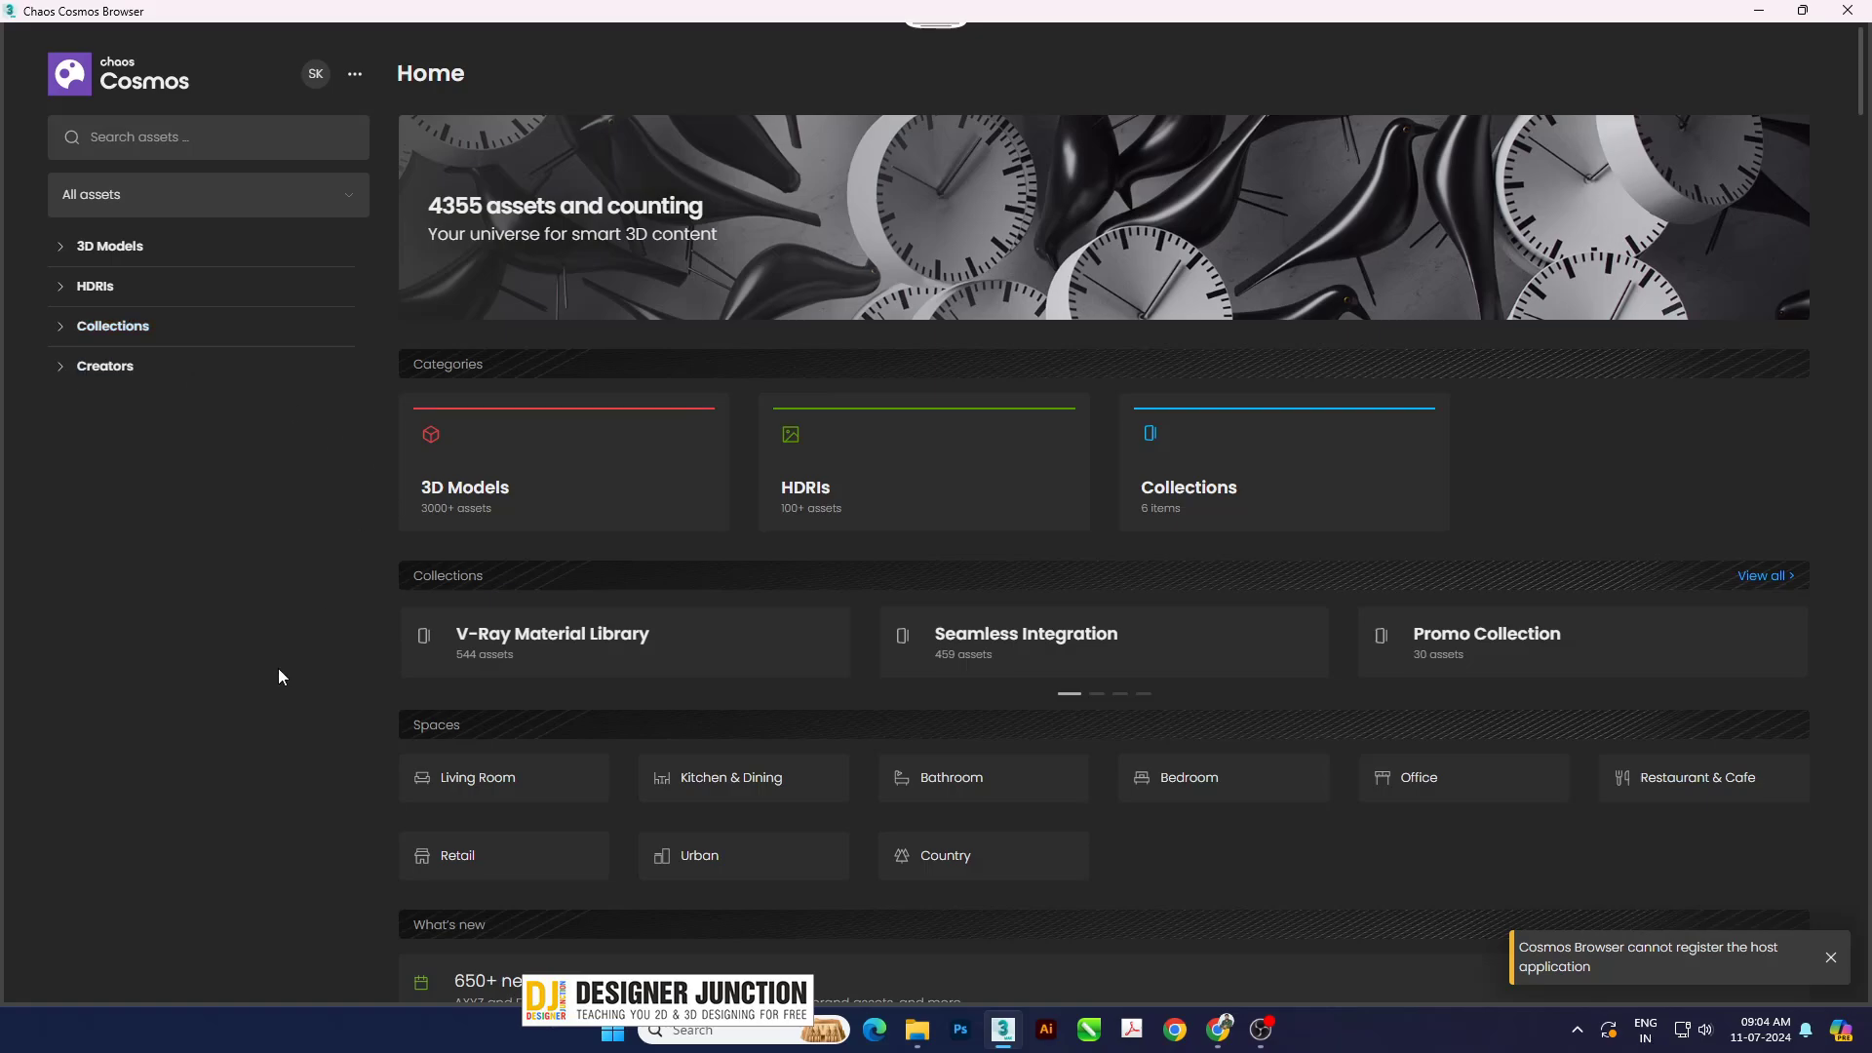
scroll(828, 554, down, 4)
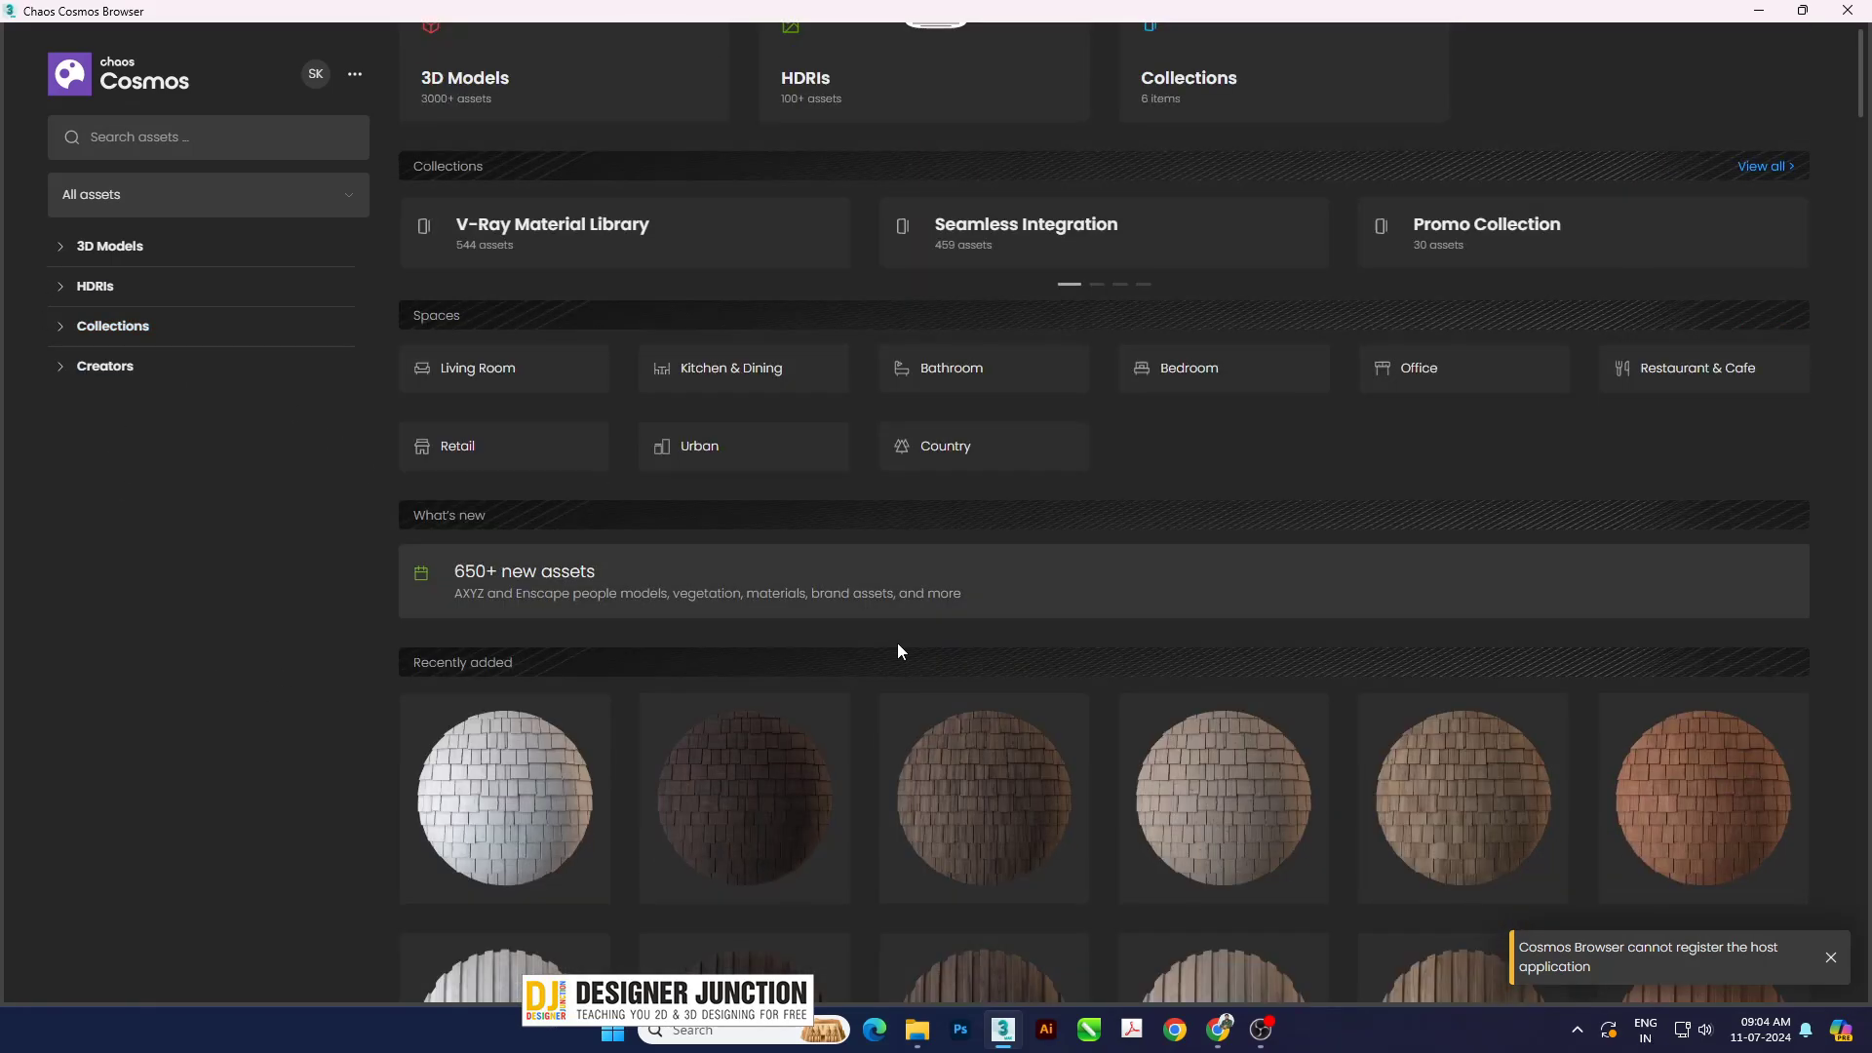
scroll(897, 642, down, 6)
scroll(283, 534, down, 3)
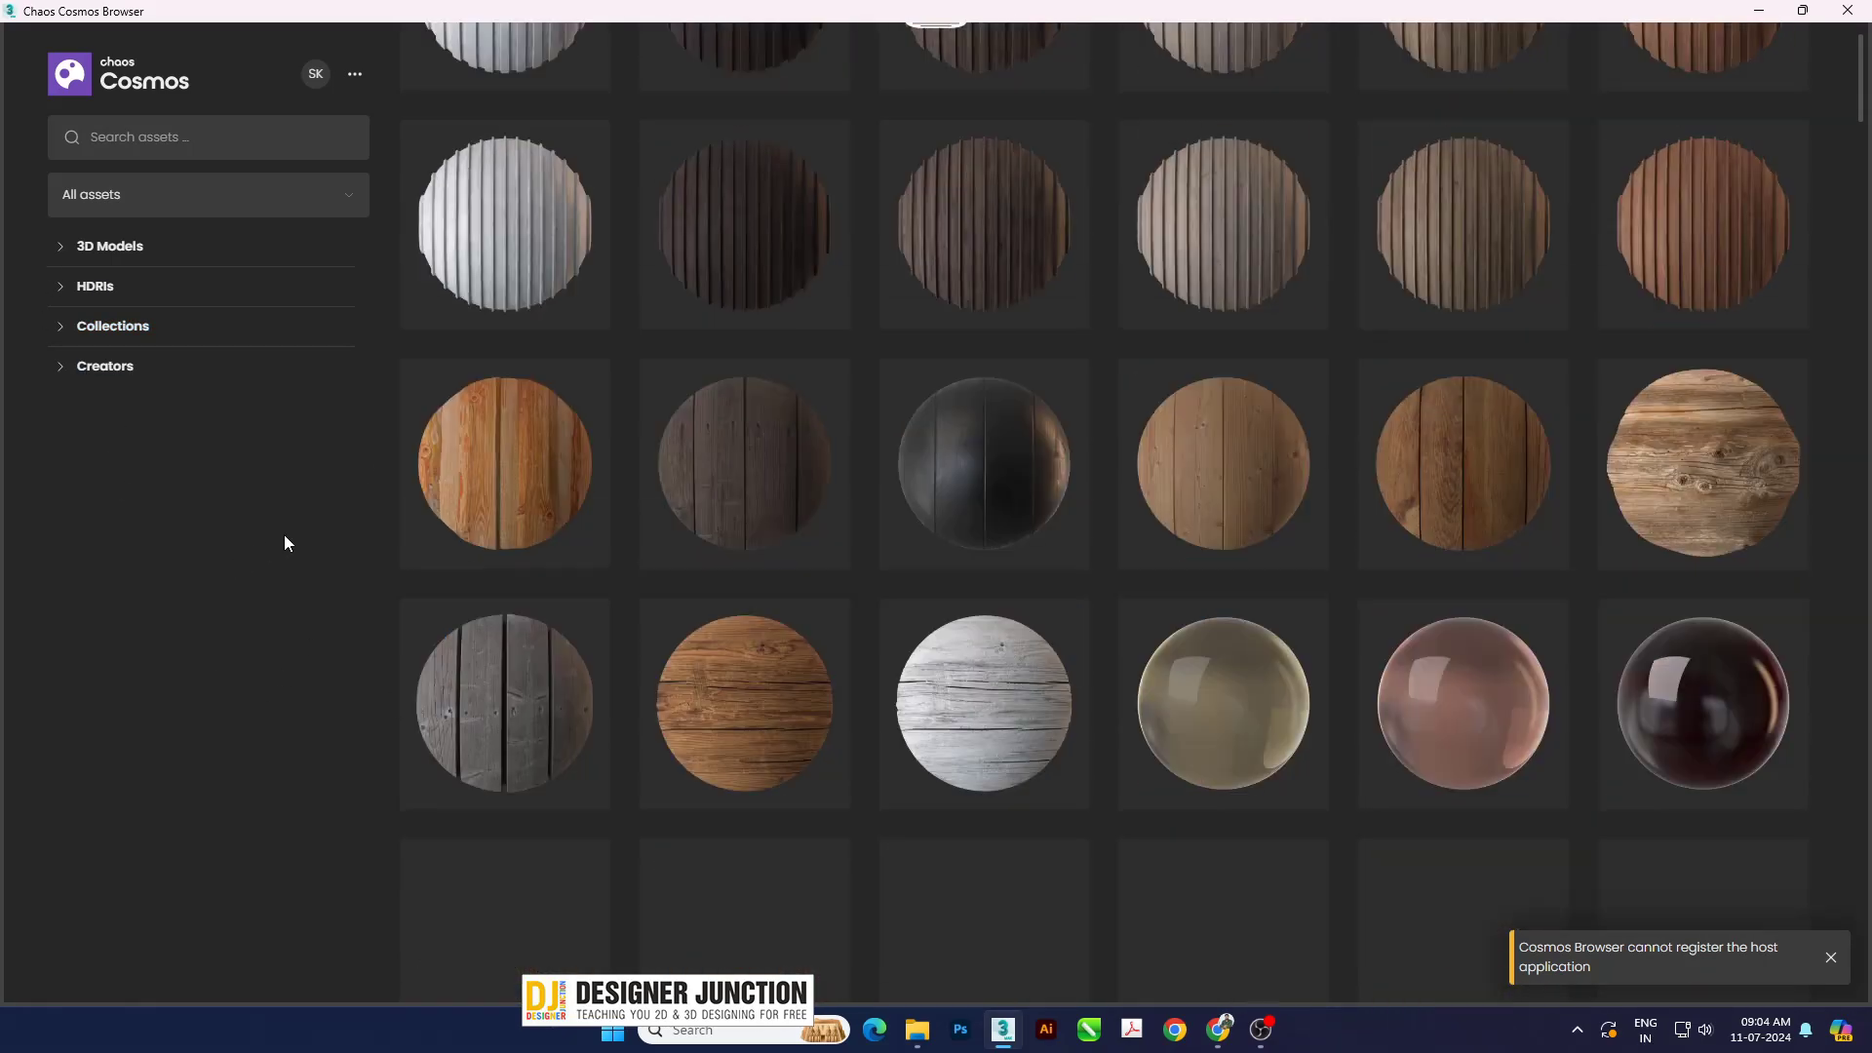
scroll(284, 534, down, 4)
scroll(284, 535, up, 3)
scroll(284, 535, up, 6)
scroll(284, 534, up, 3)
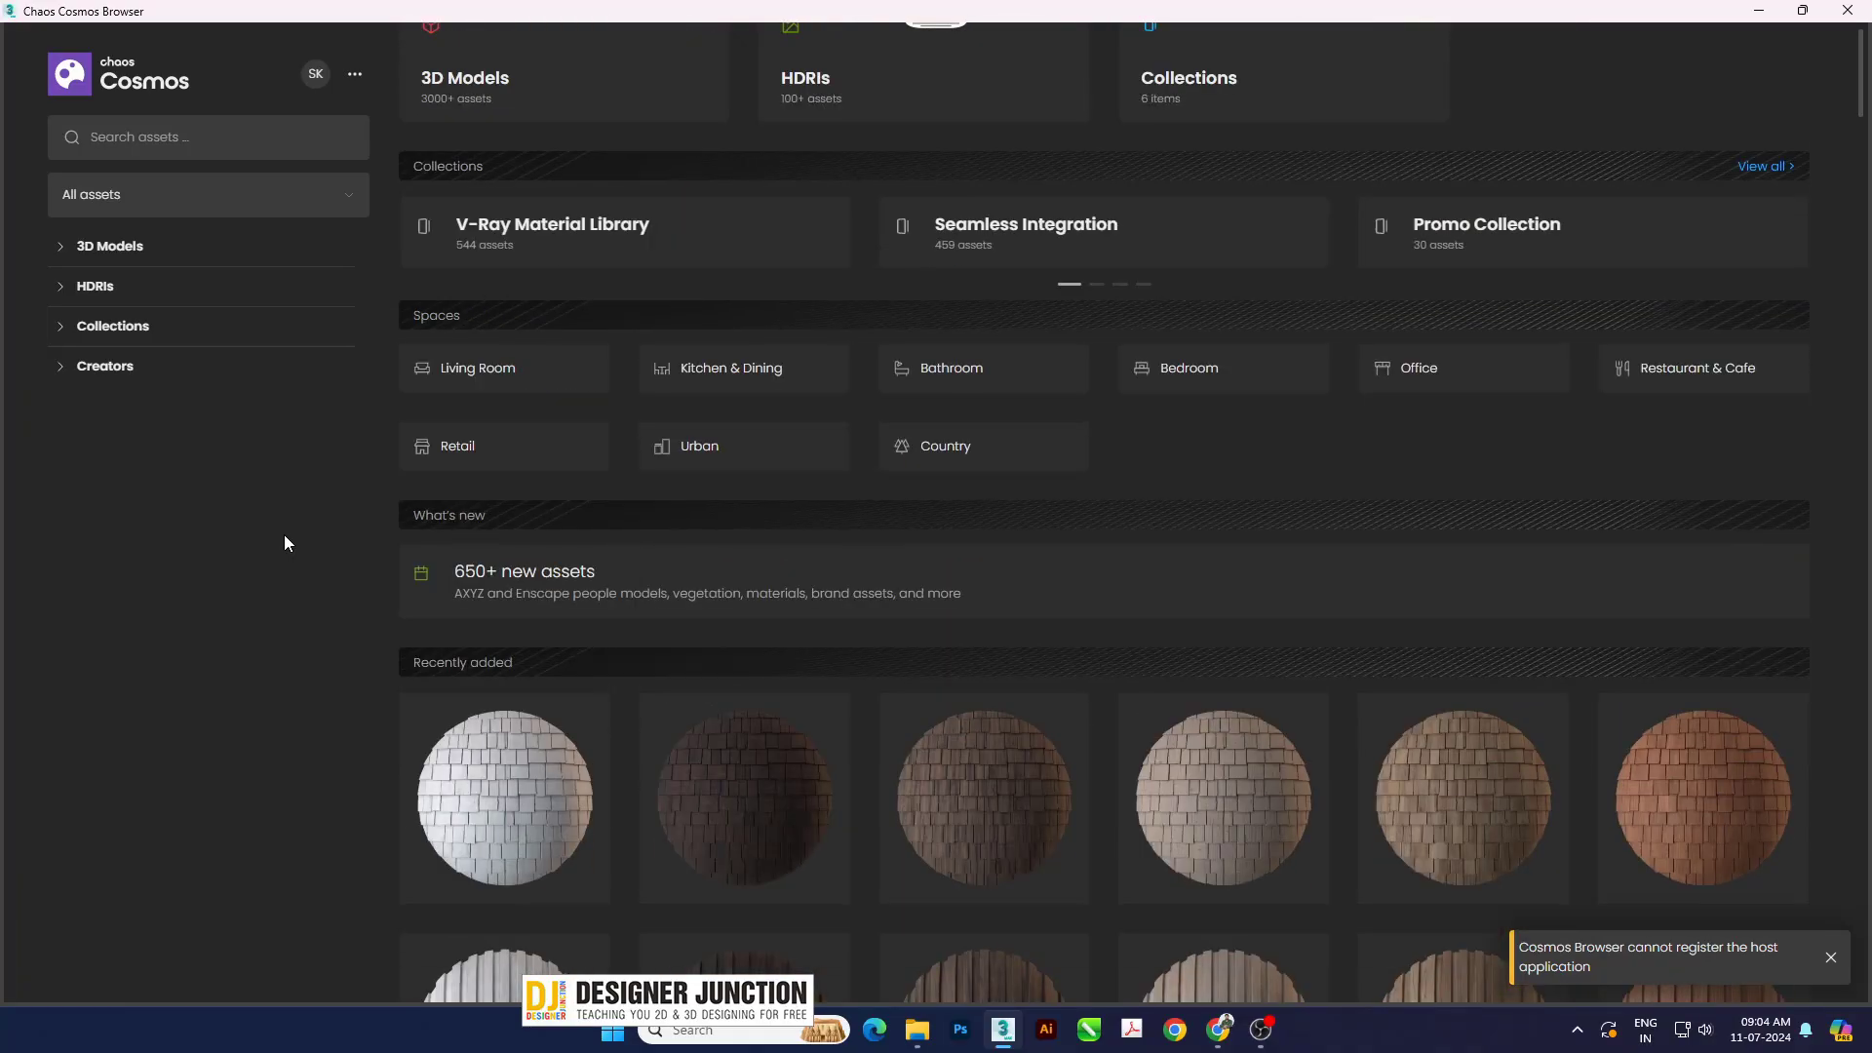
scroll(283, 535, up, 4)
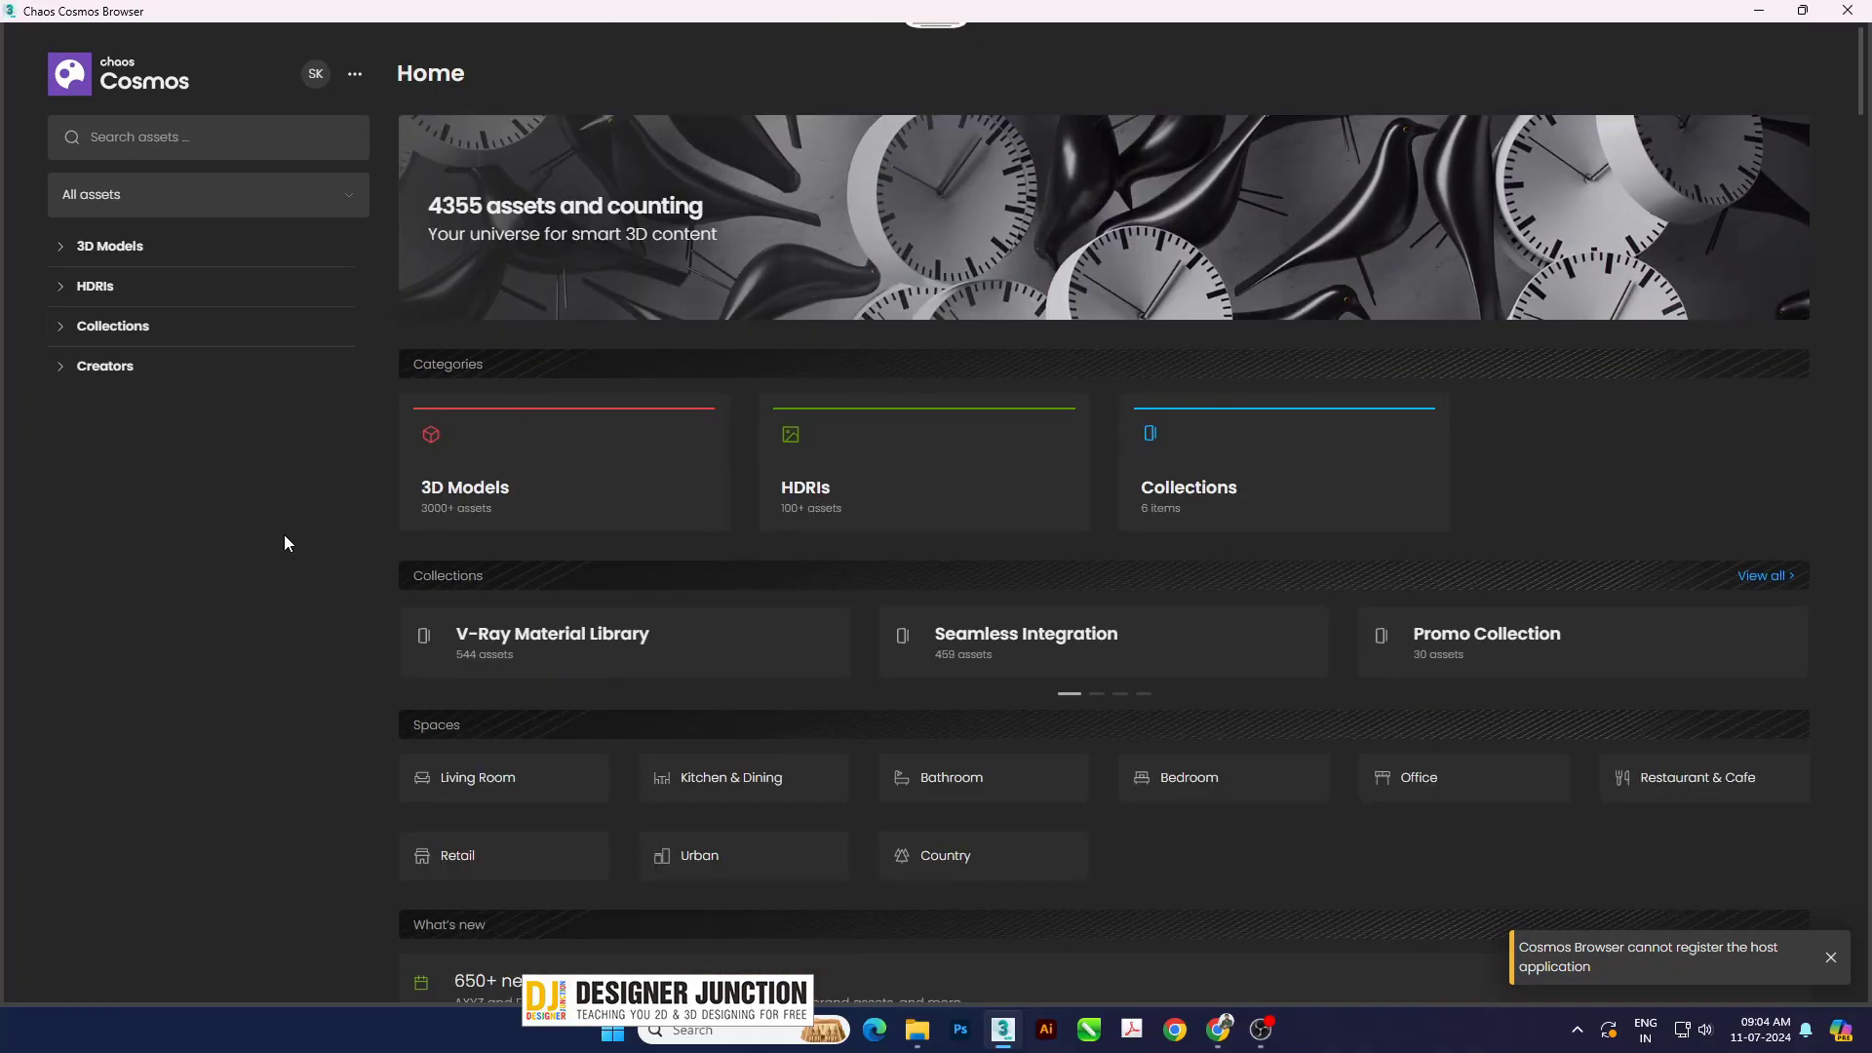
- Browse 3D Models Furniture, then Accessories > Electronics & appliances showing 128 assets
click(60, 247)
click(122, 278)
click(204, 397)
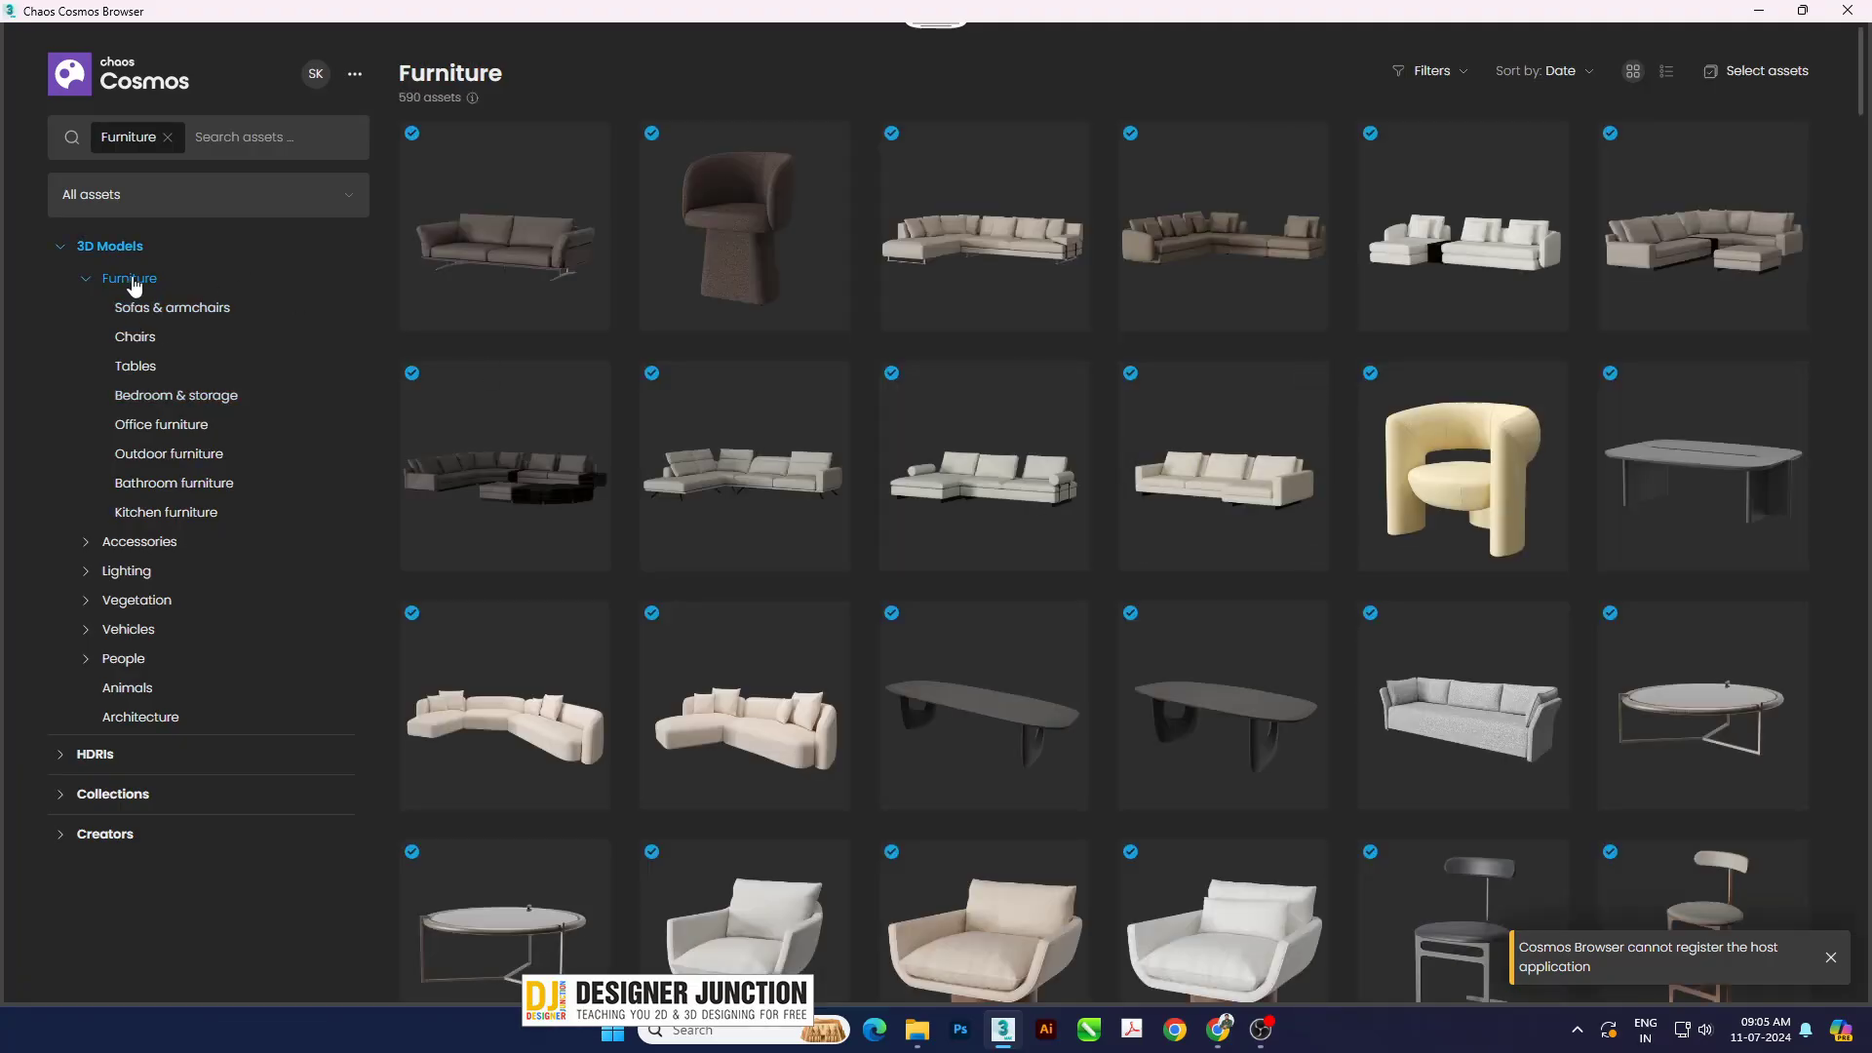
click(87, 279)
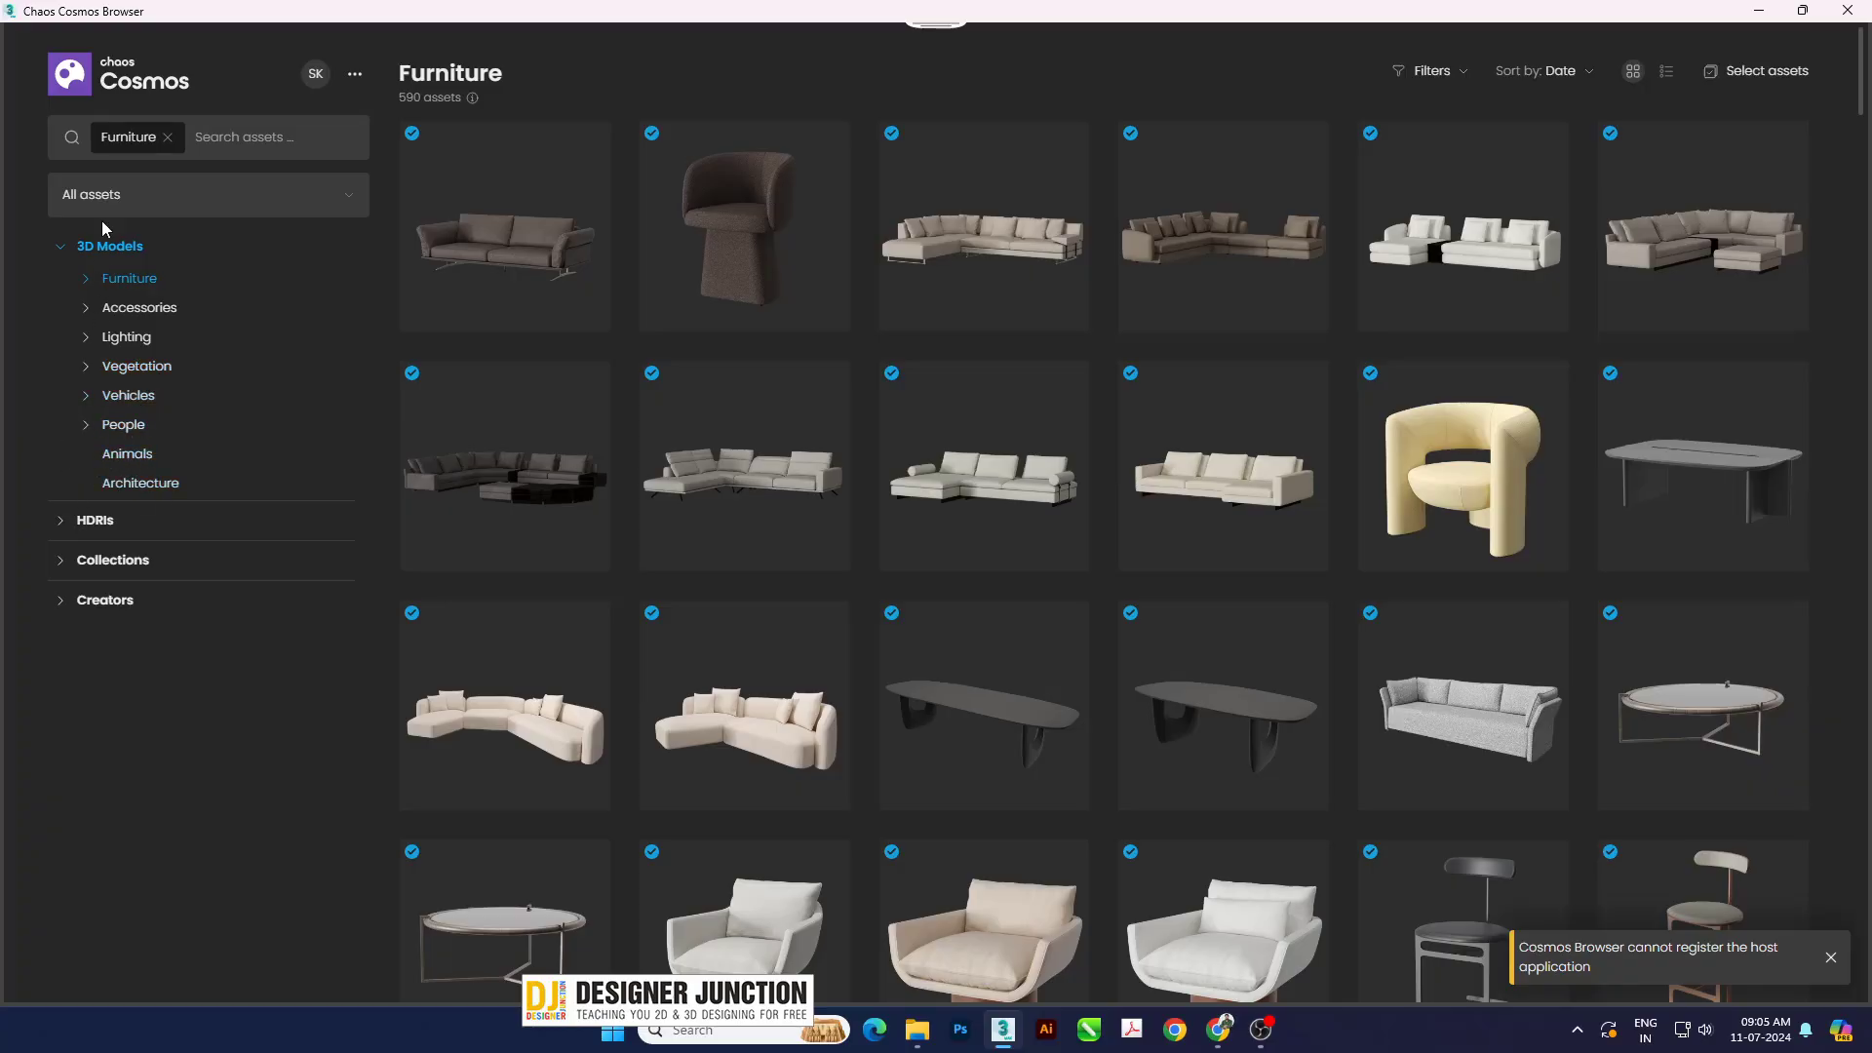
click(111, 310)
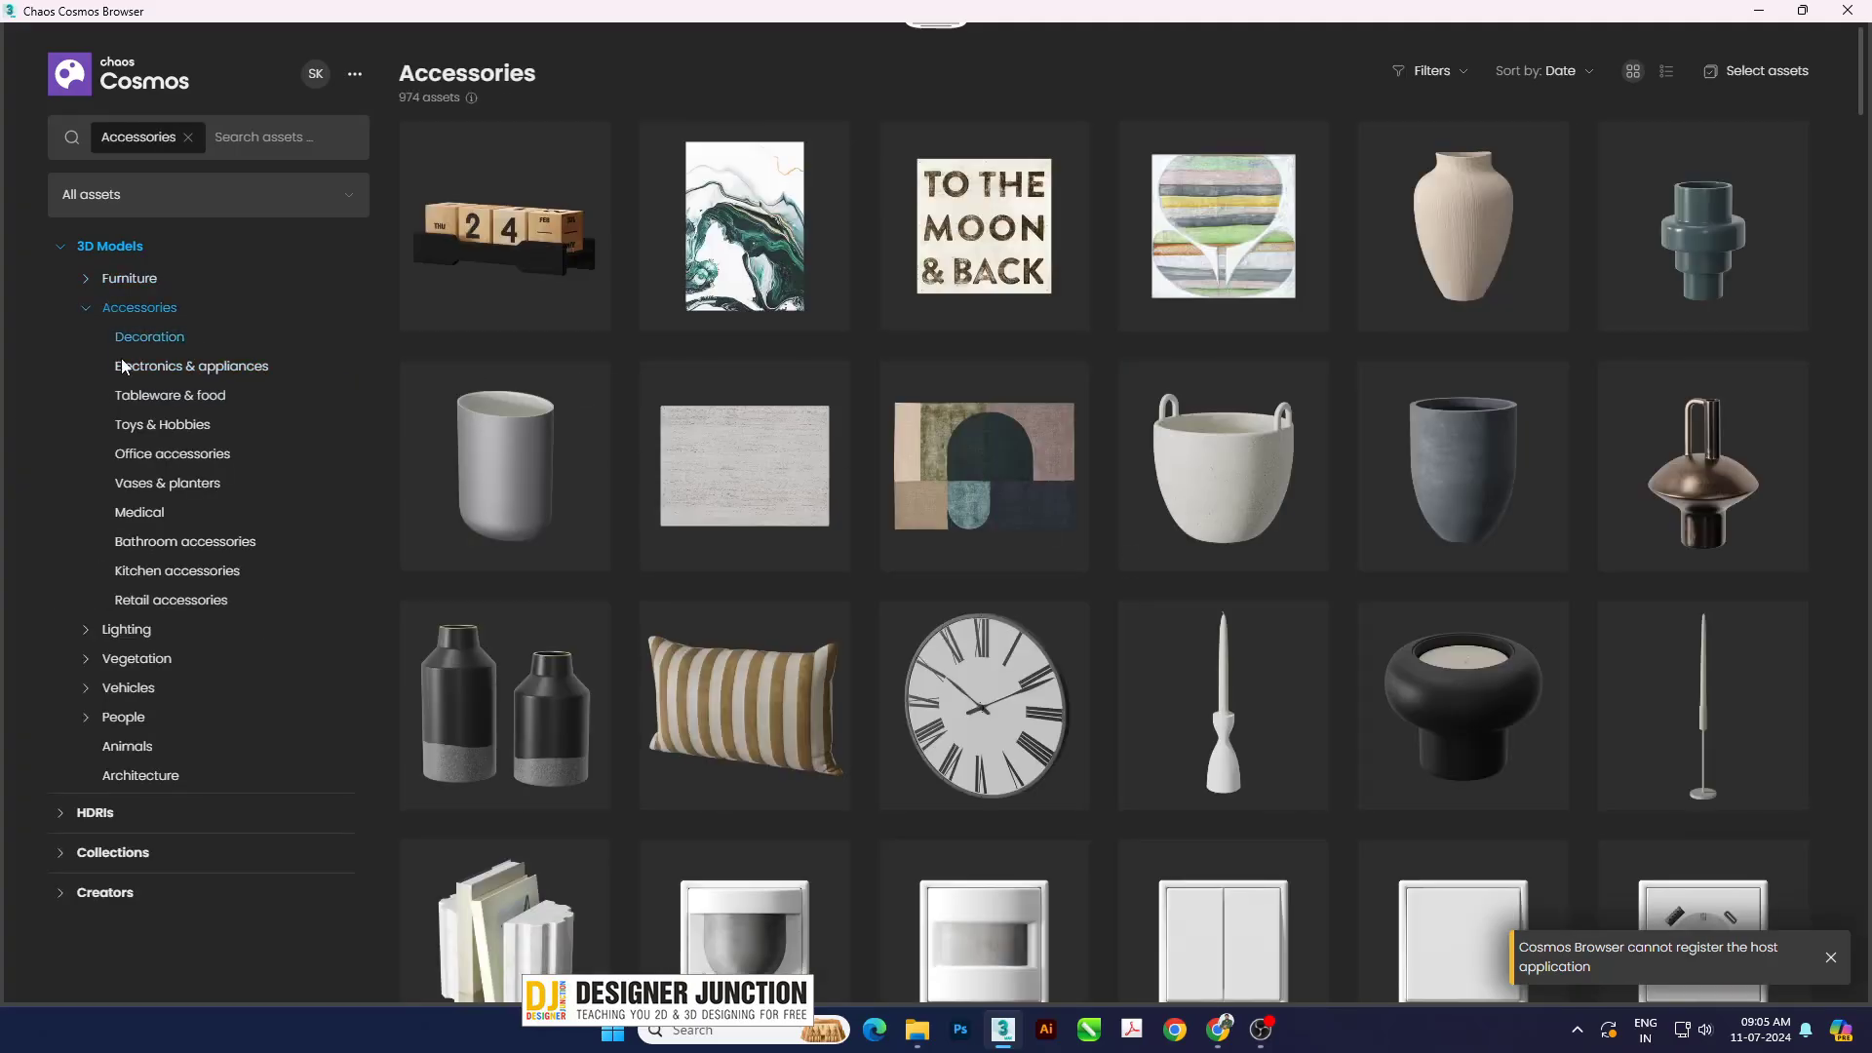
click(123, 365)
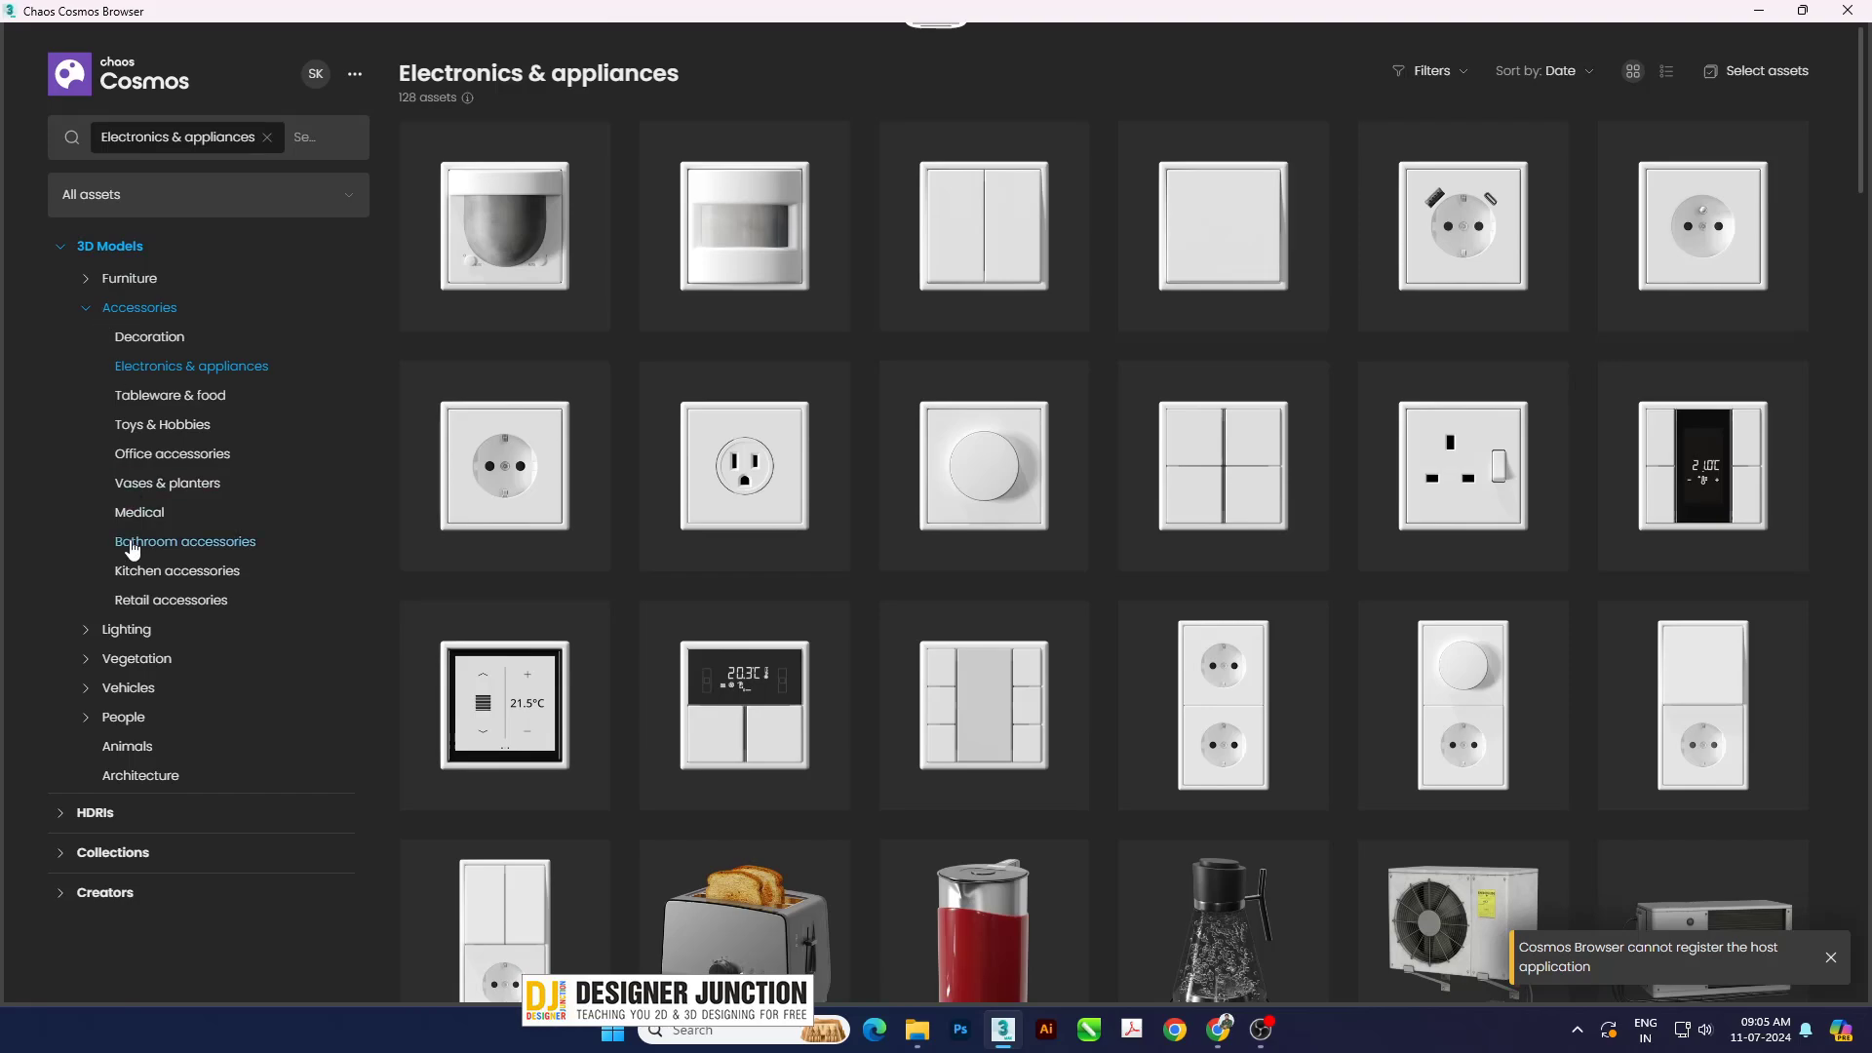
click(60, 246)
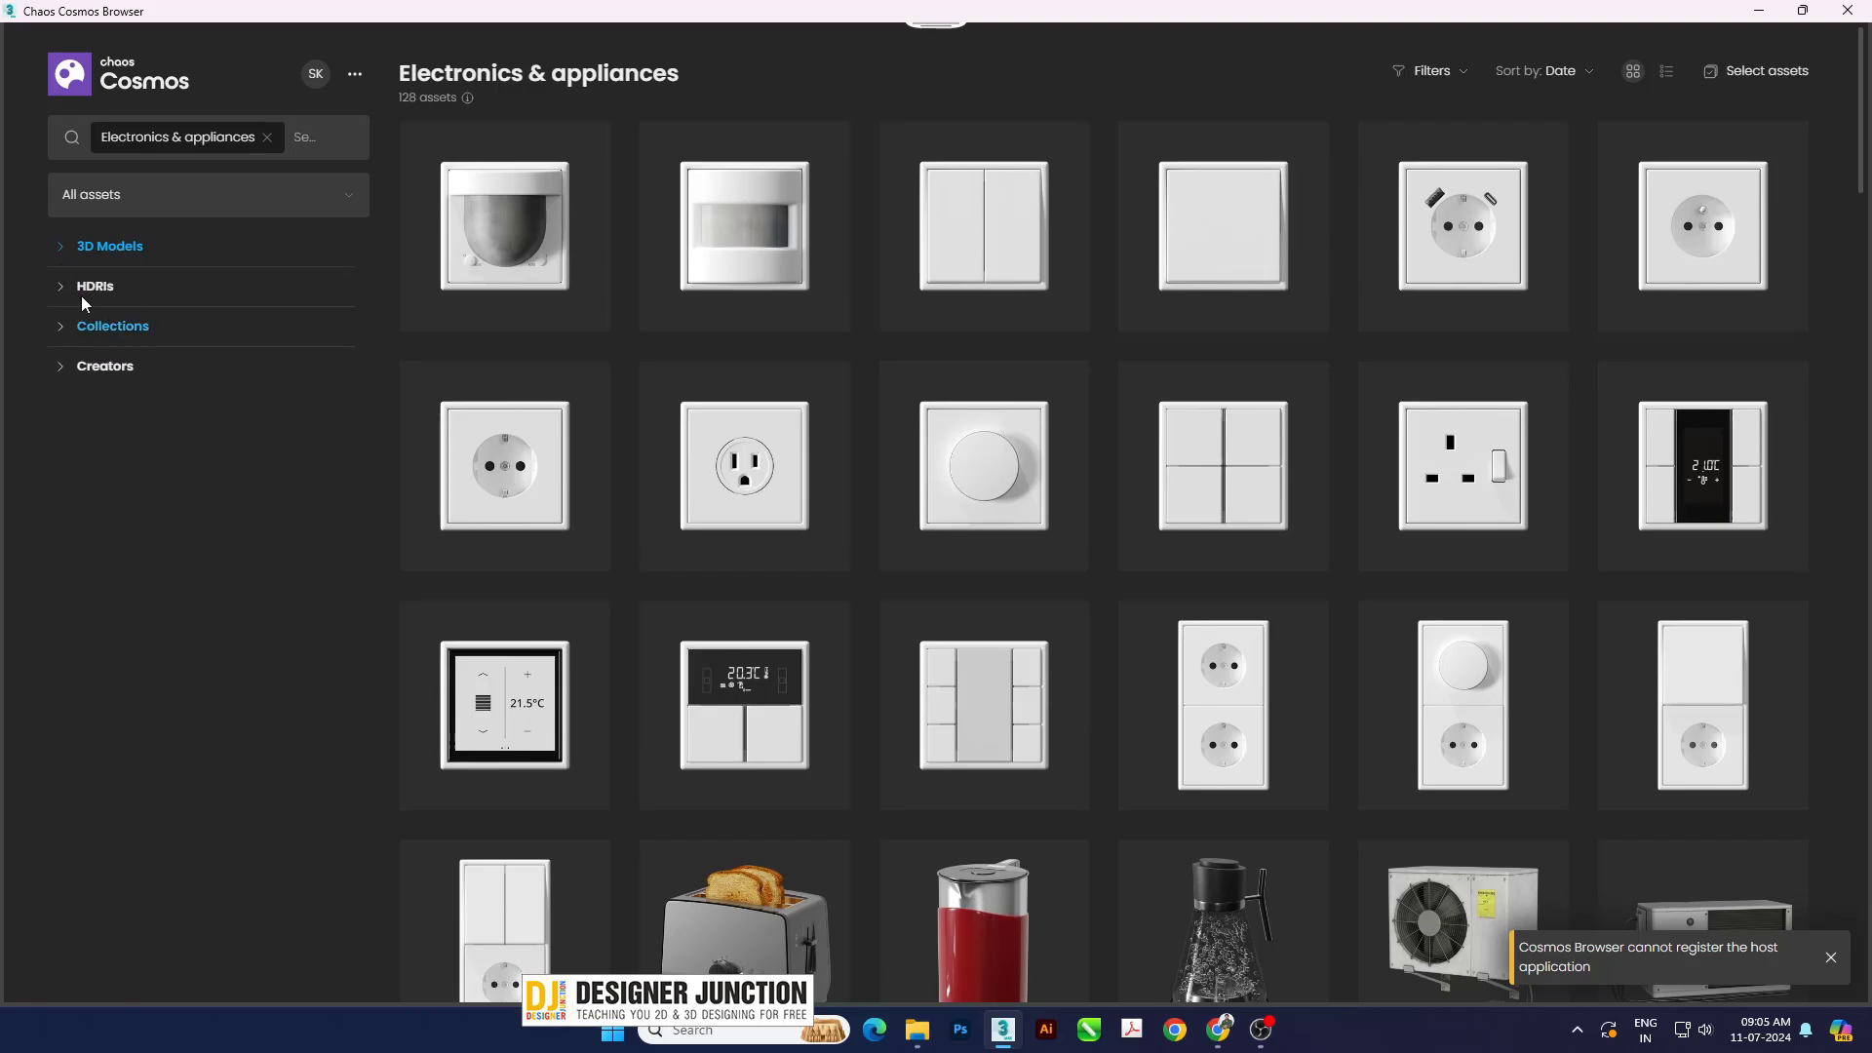
- Browse the Day, Evening and Studio HDRI categories
click(68, 289)
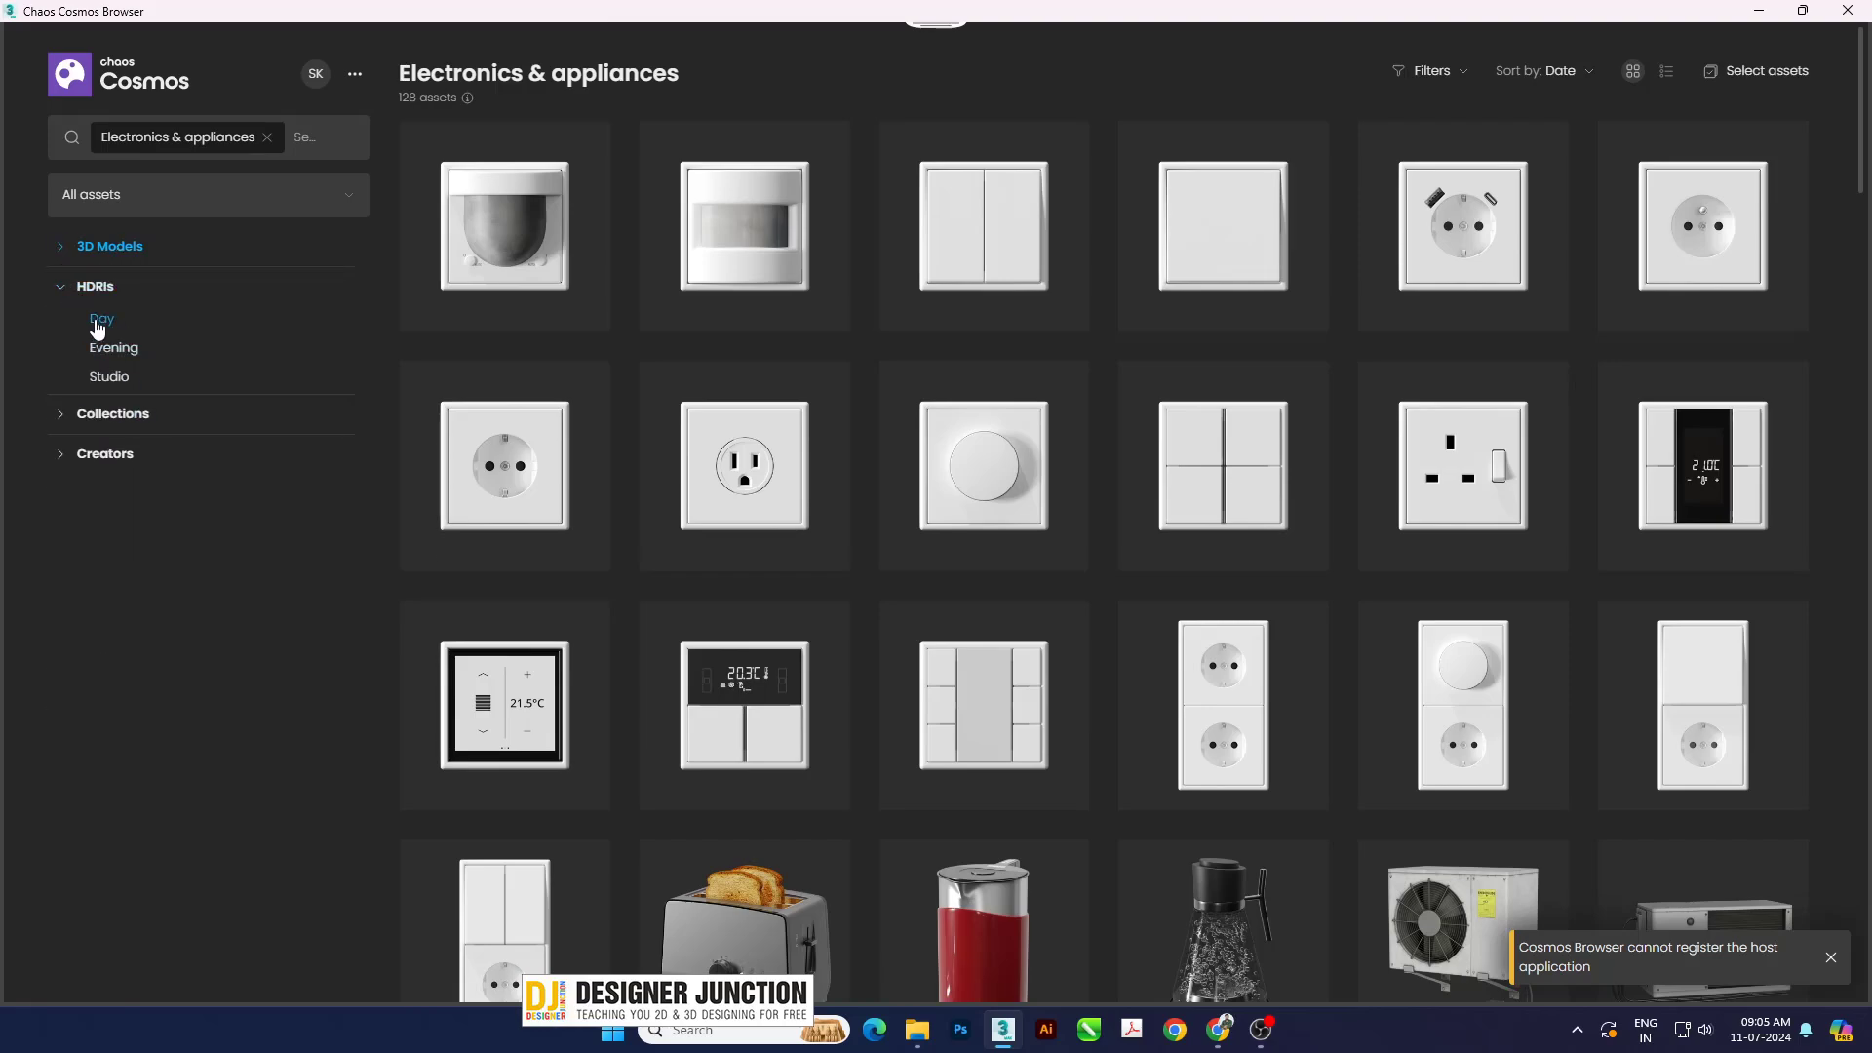
click(97, 321)
click(98, 351)
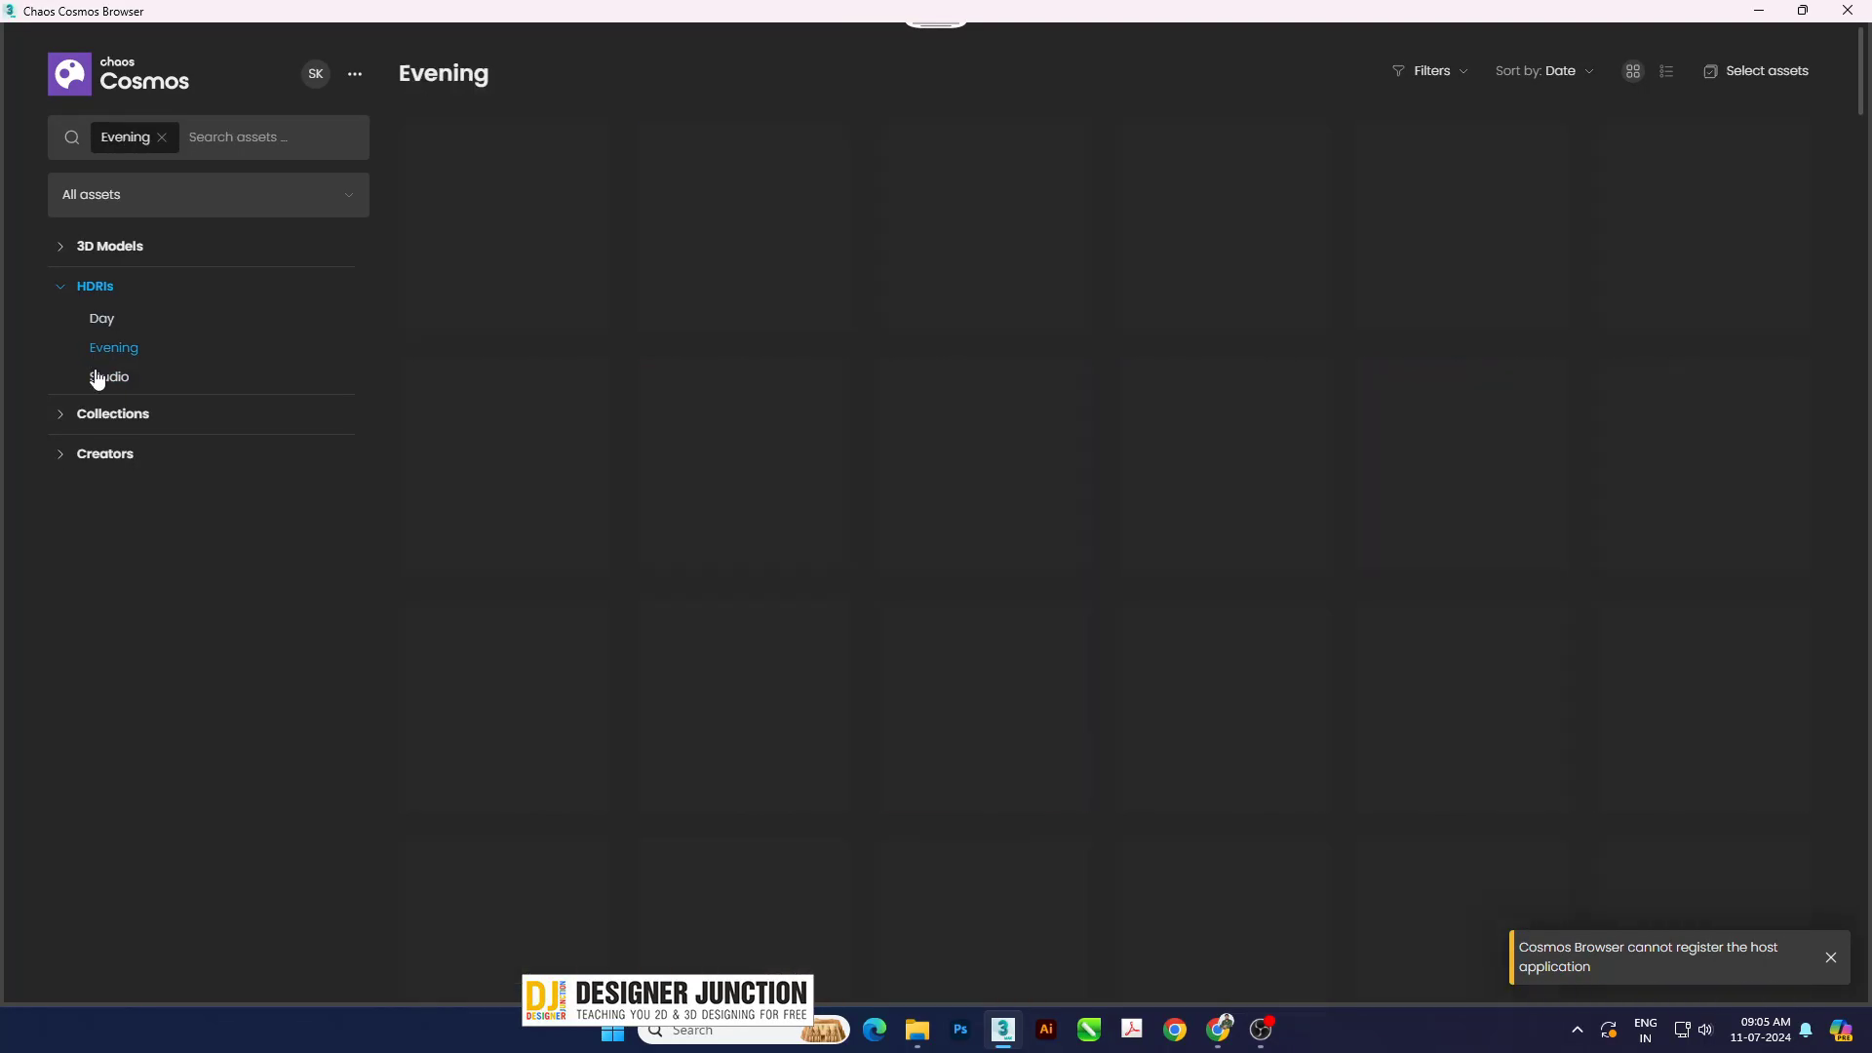
click(97, 378)
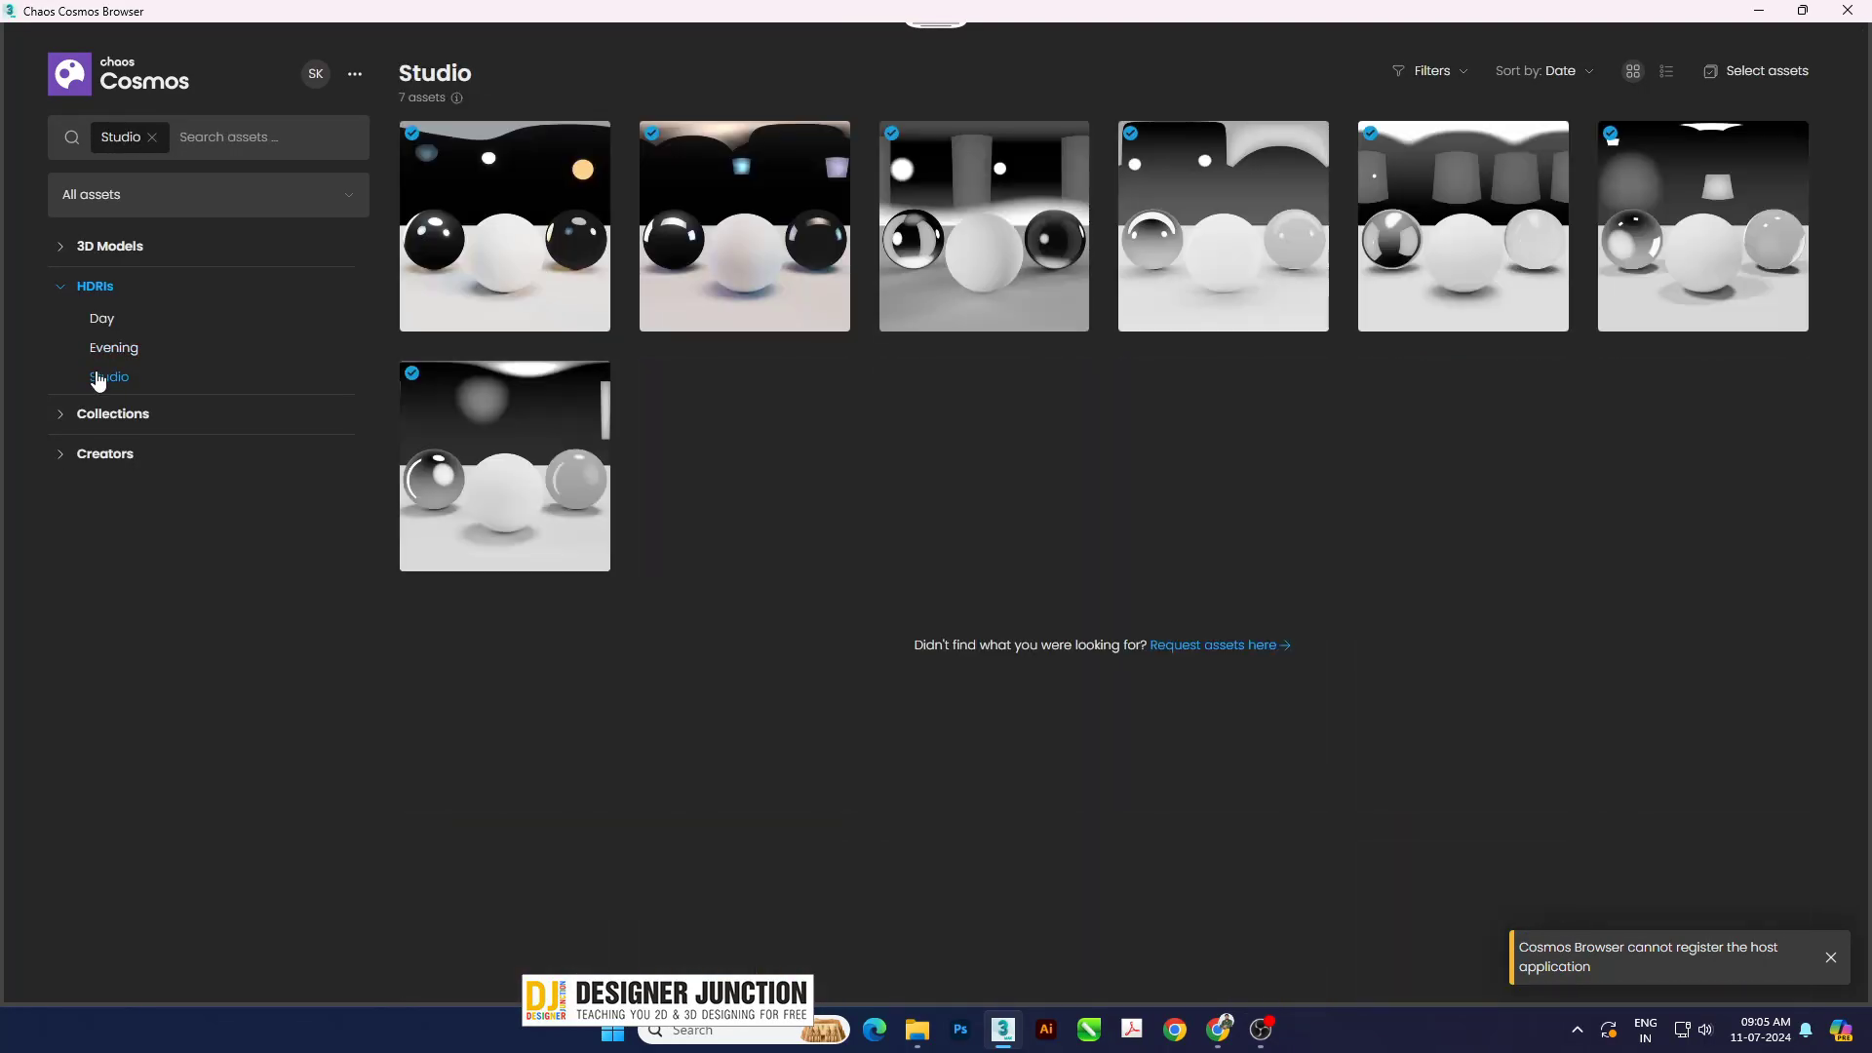
click(62, 289)
- Browse the V-Ray Material Library, Seamless Integration, Promo and Asian collections, then Creators brands
click(56, 329)
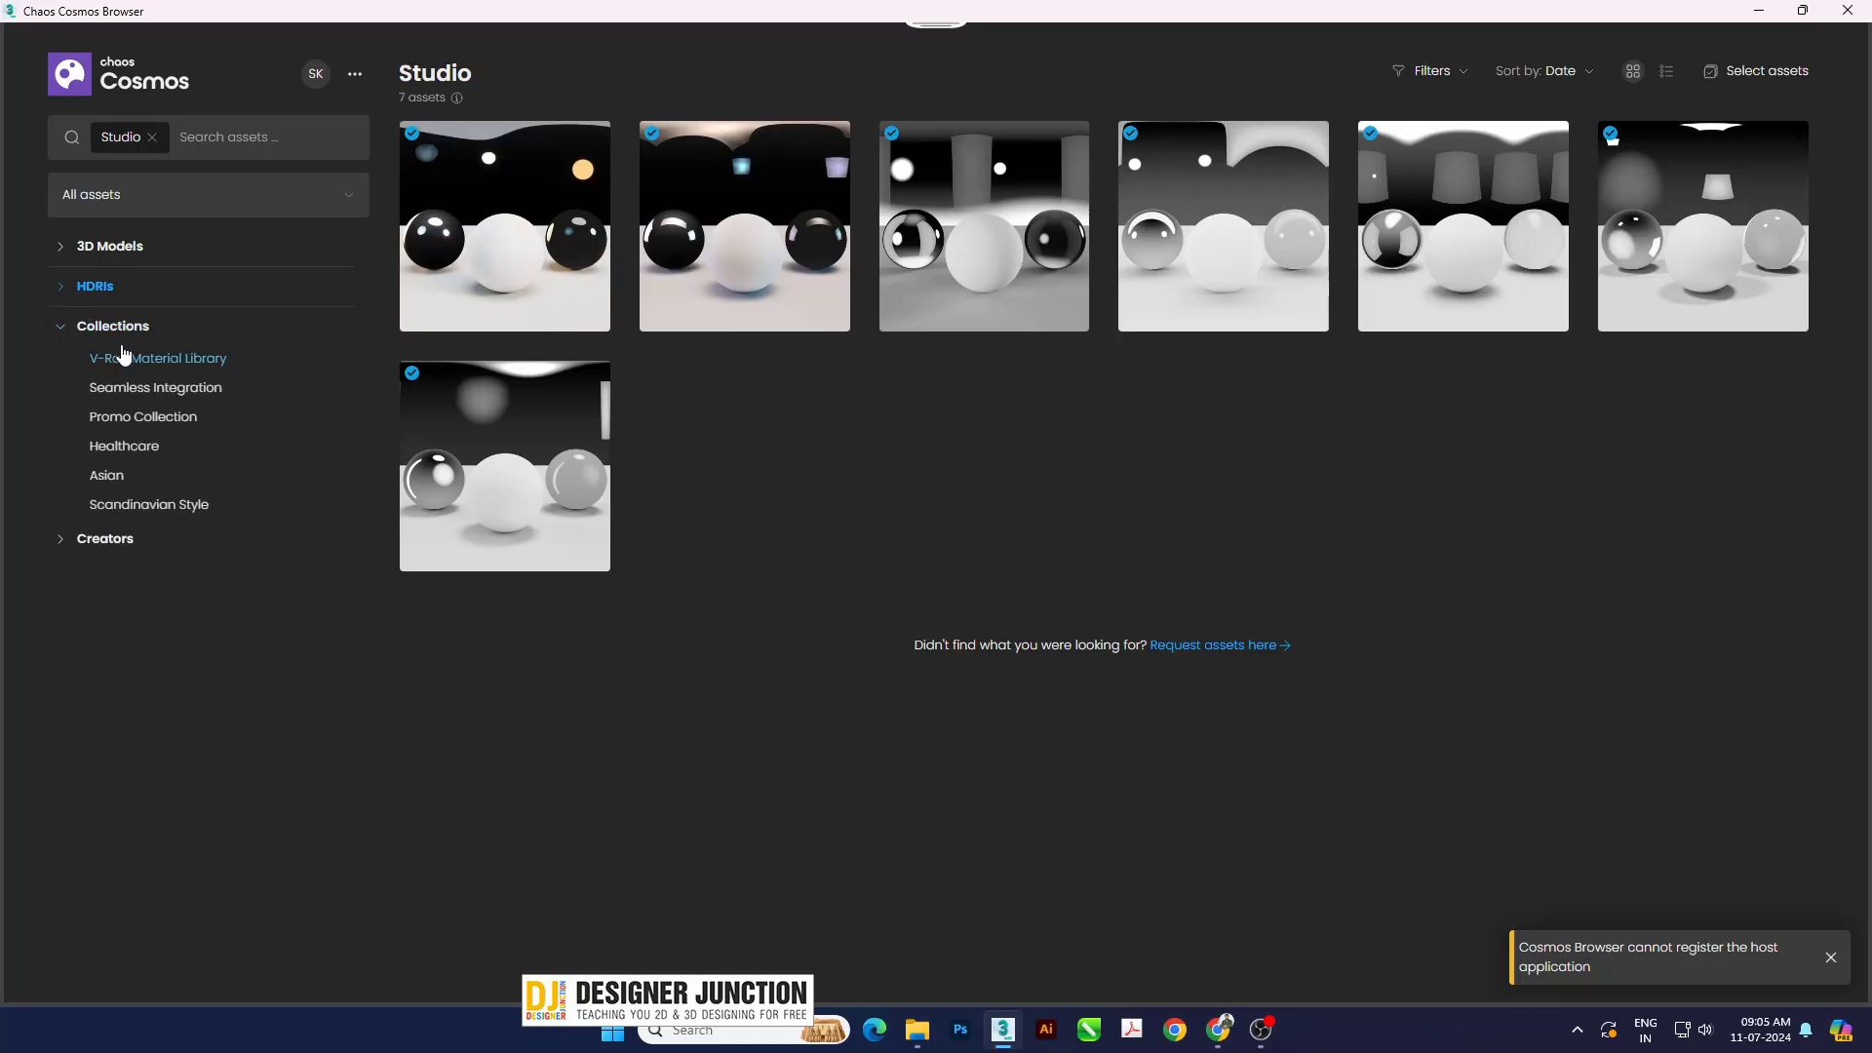
click(111, 370)
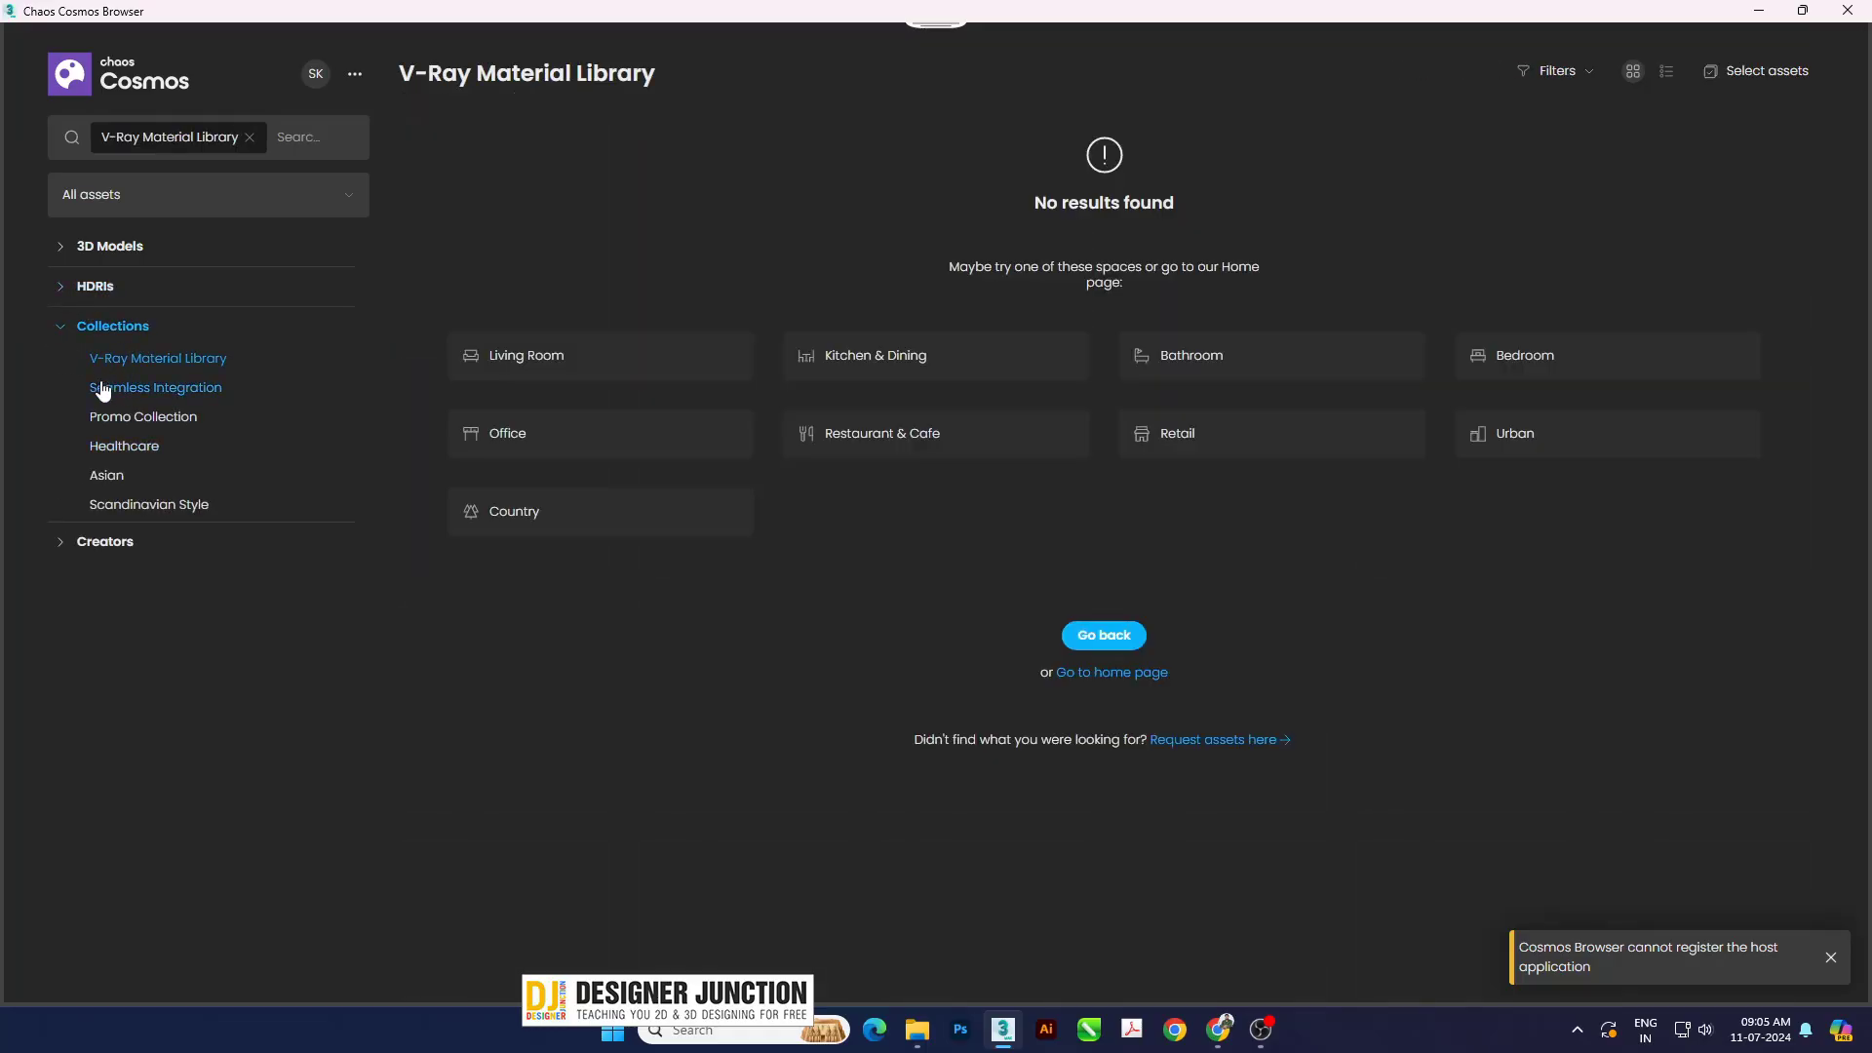
click(110, 387)
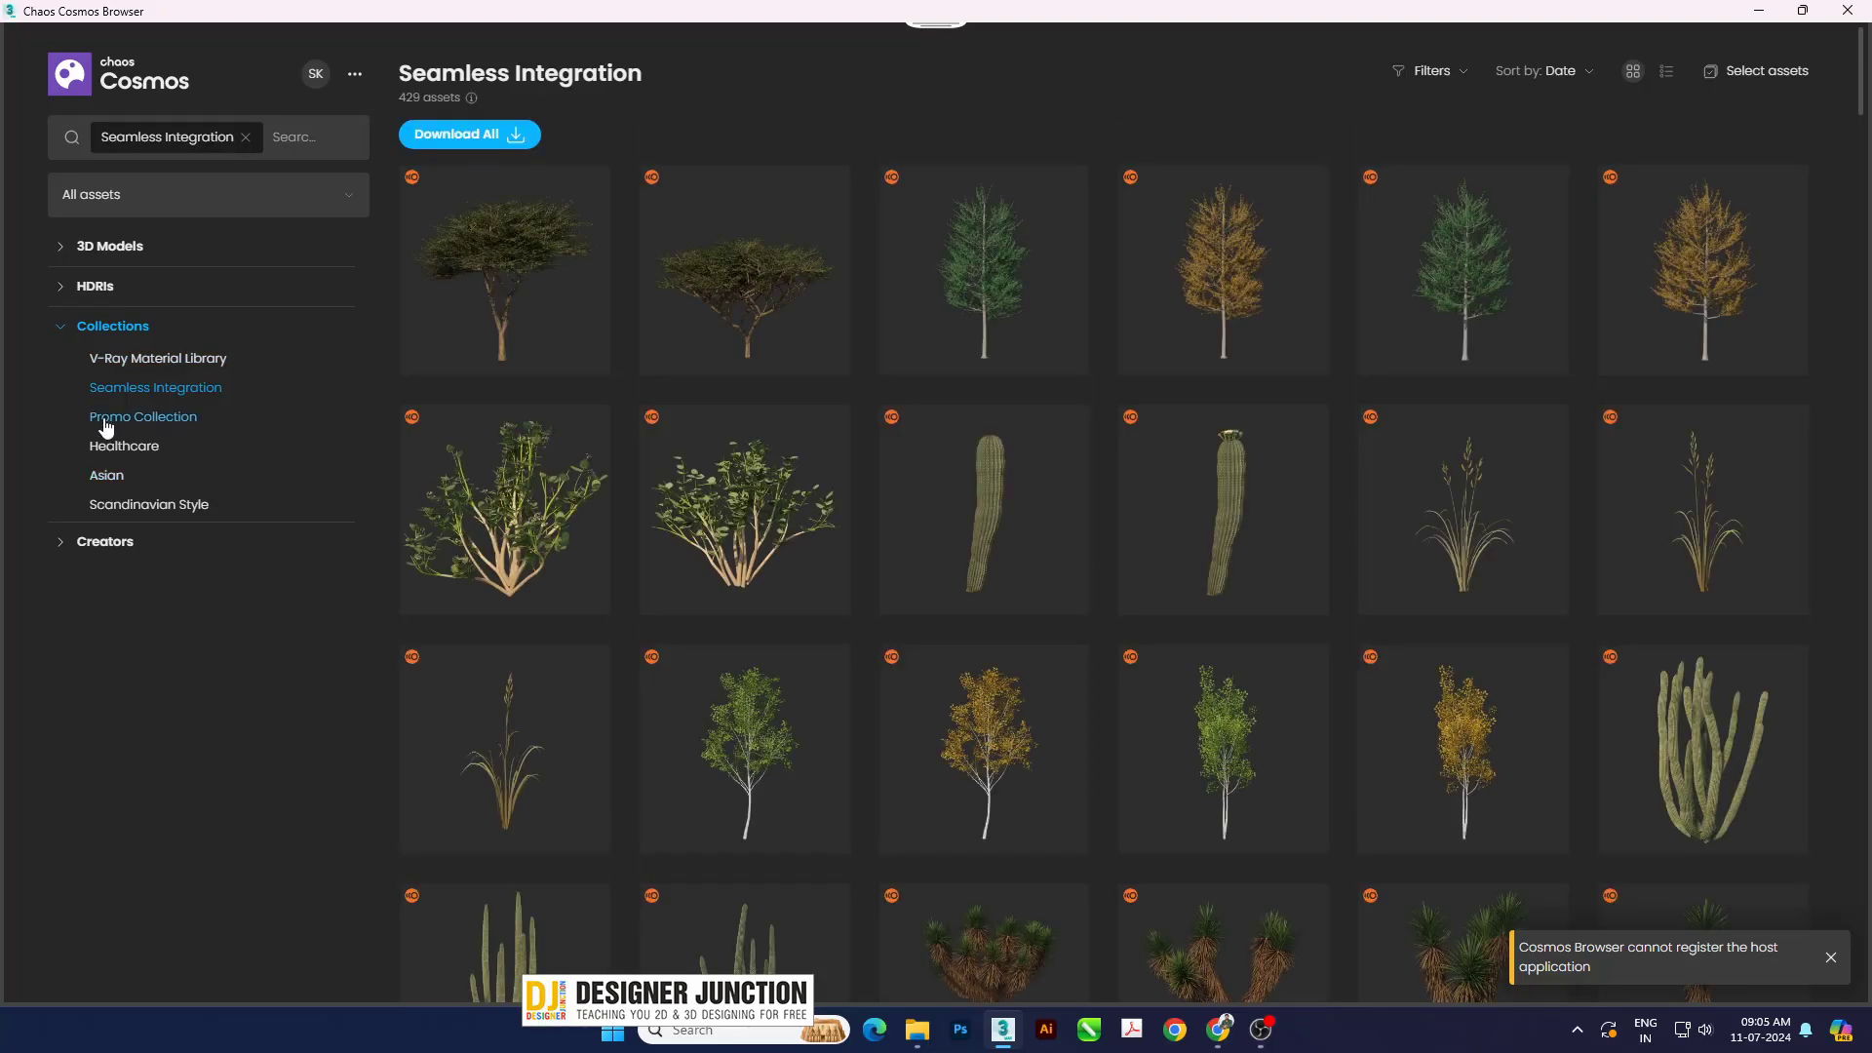
click(107, 417)
click(106, 475)
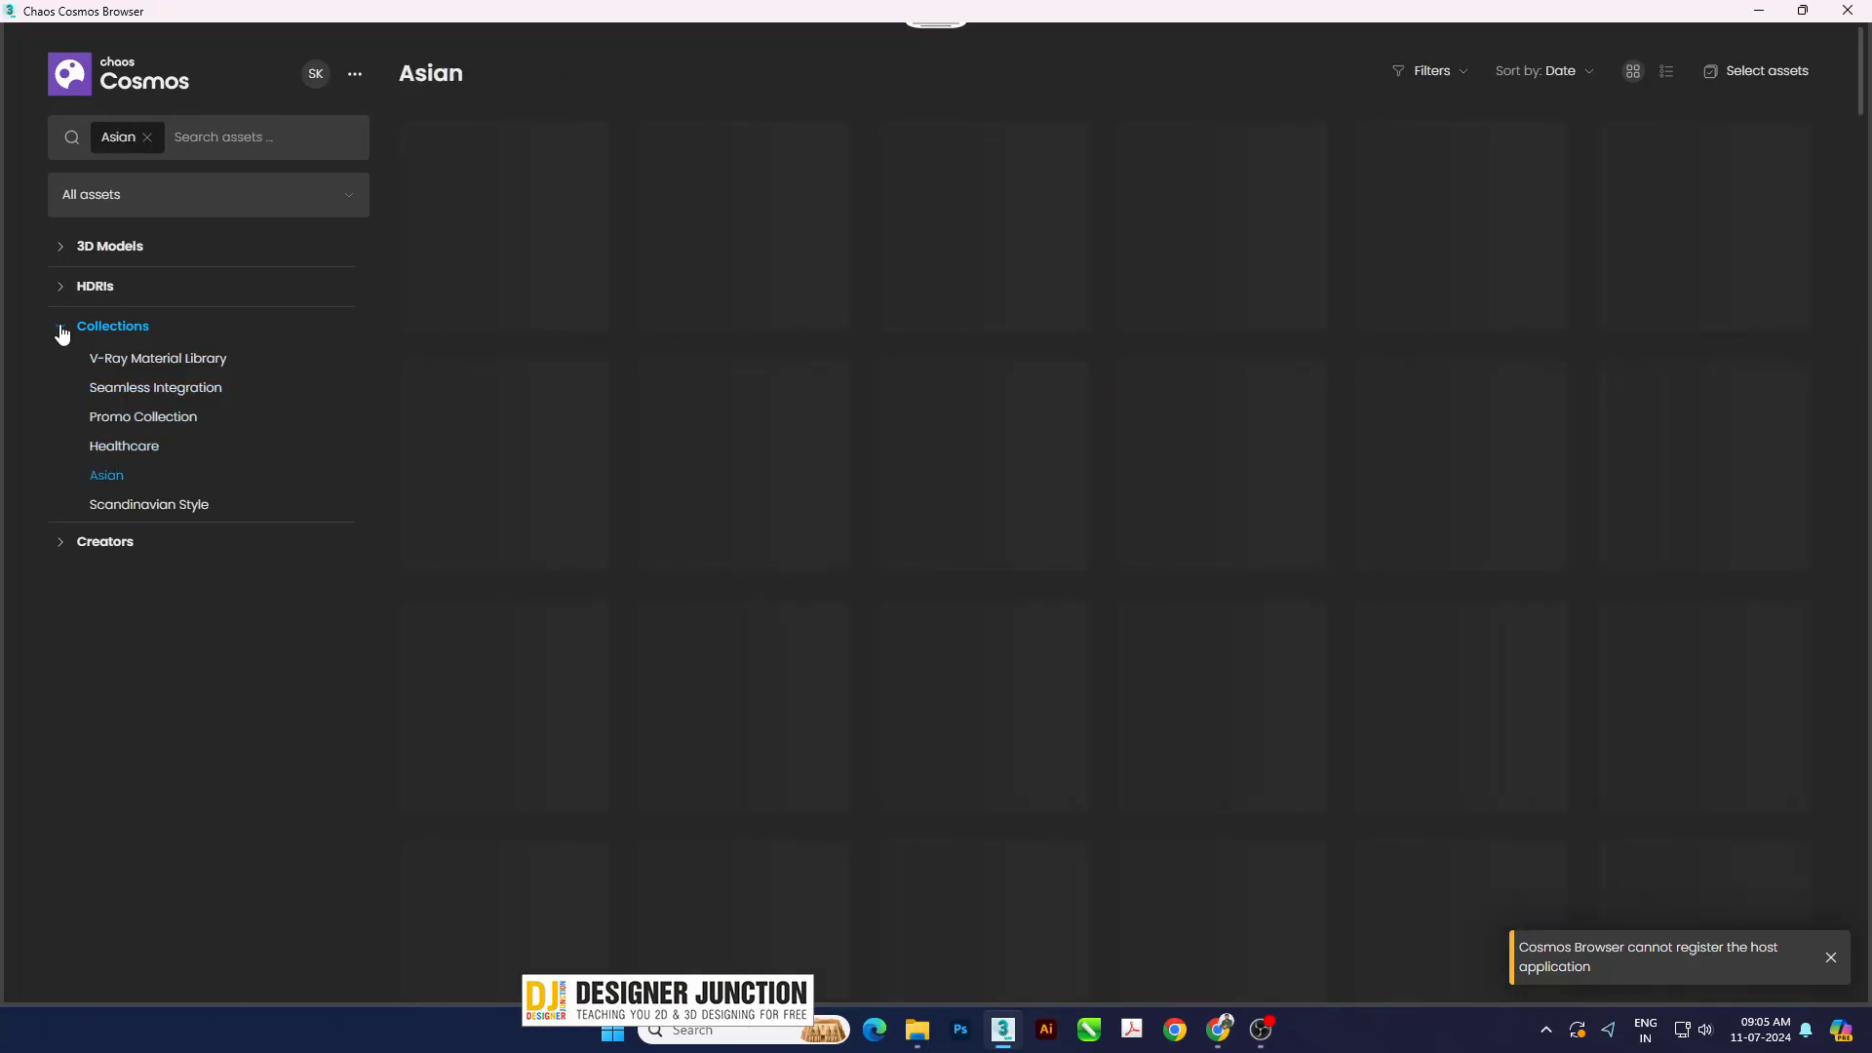
click(60, 328)
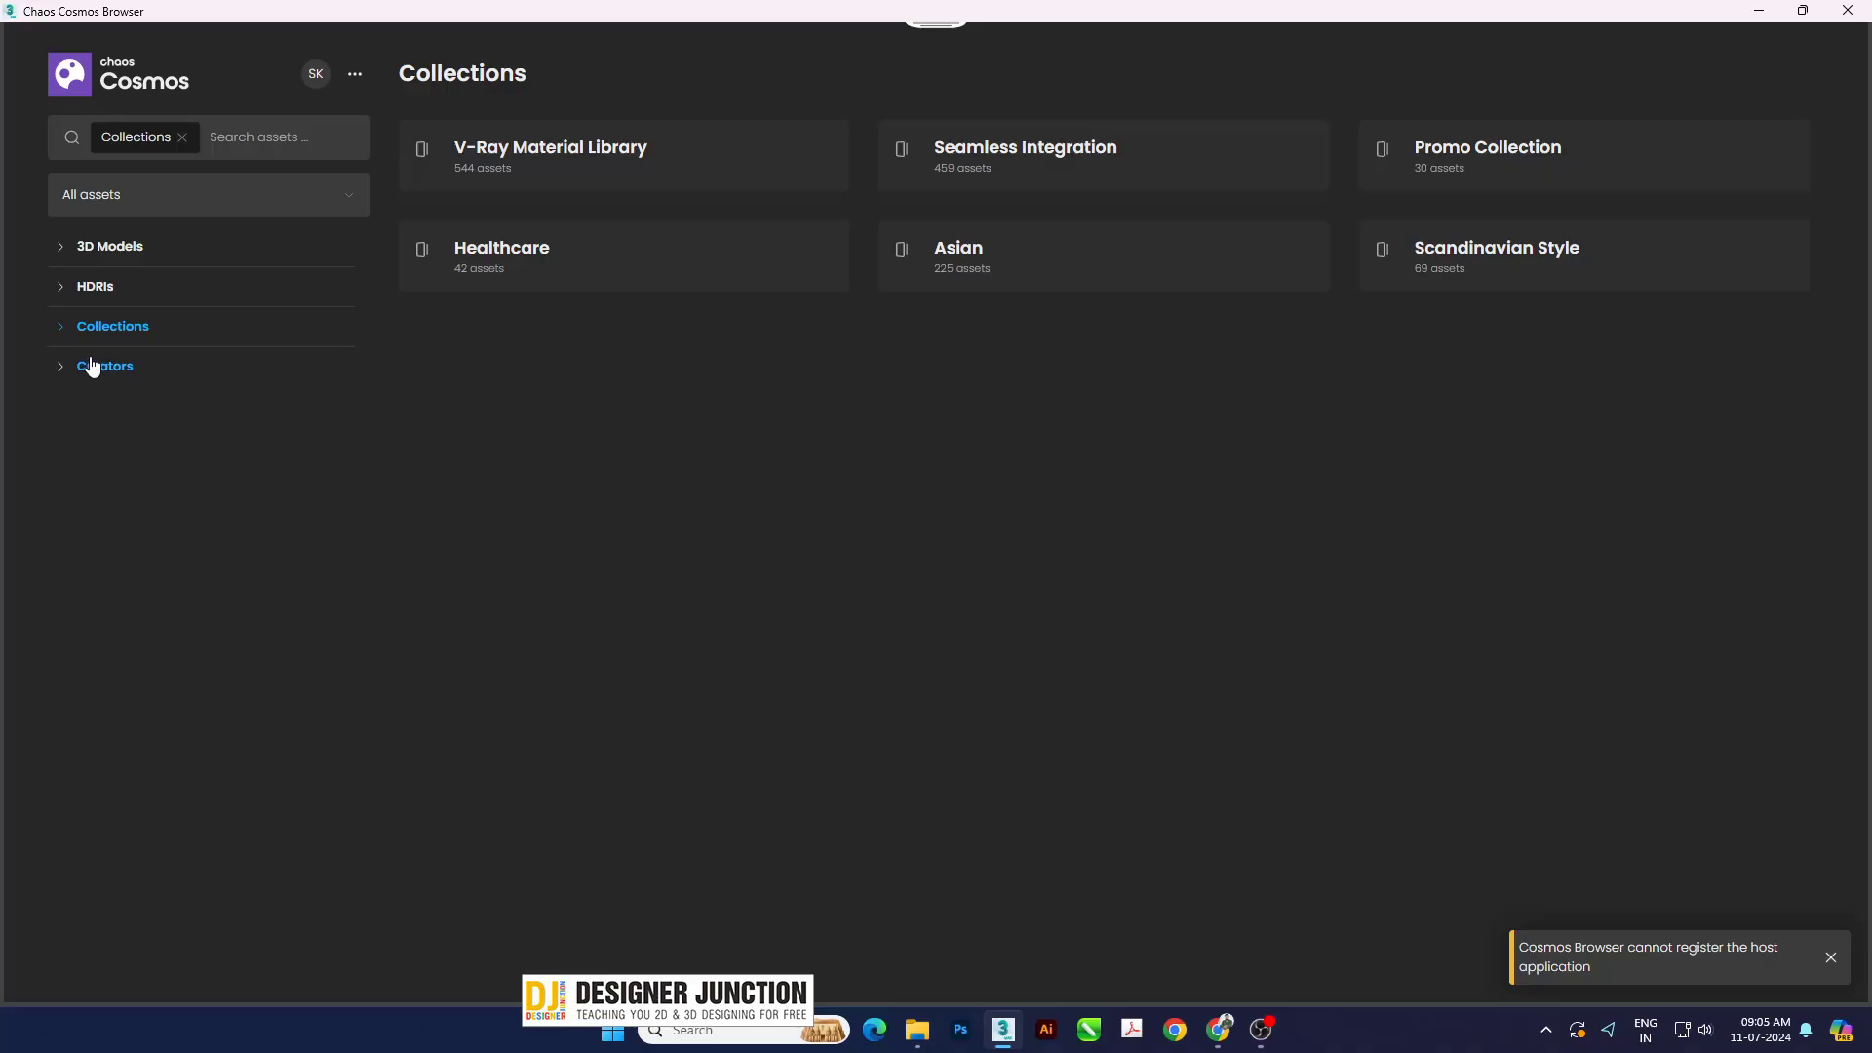
click(93, 366)
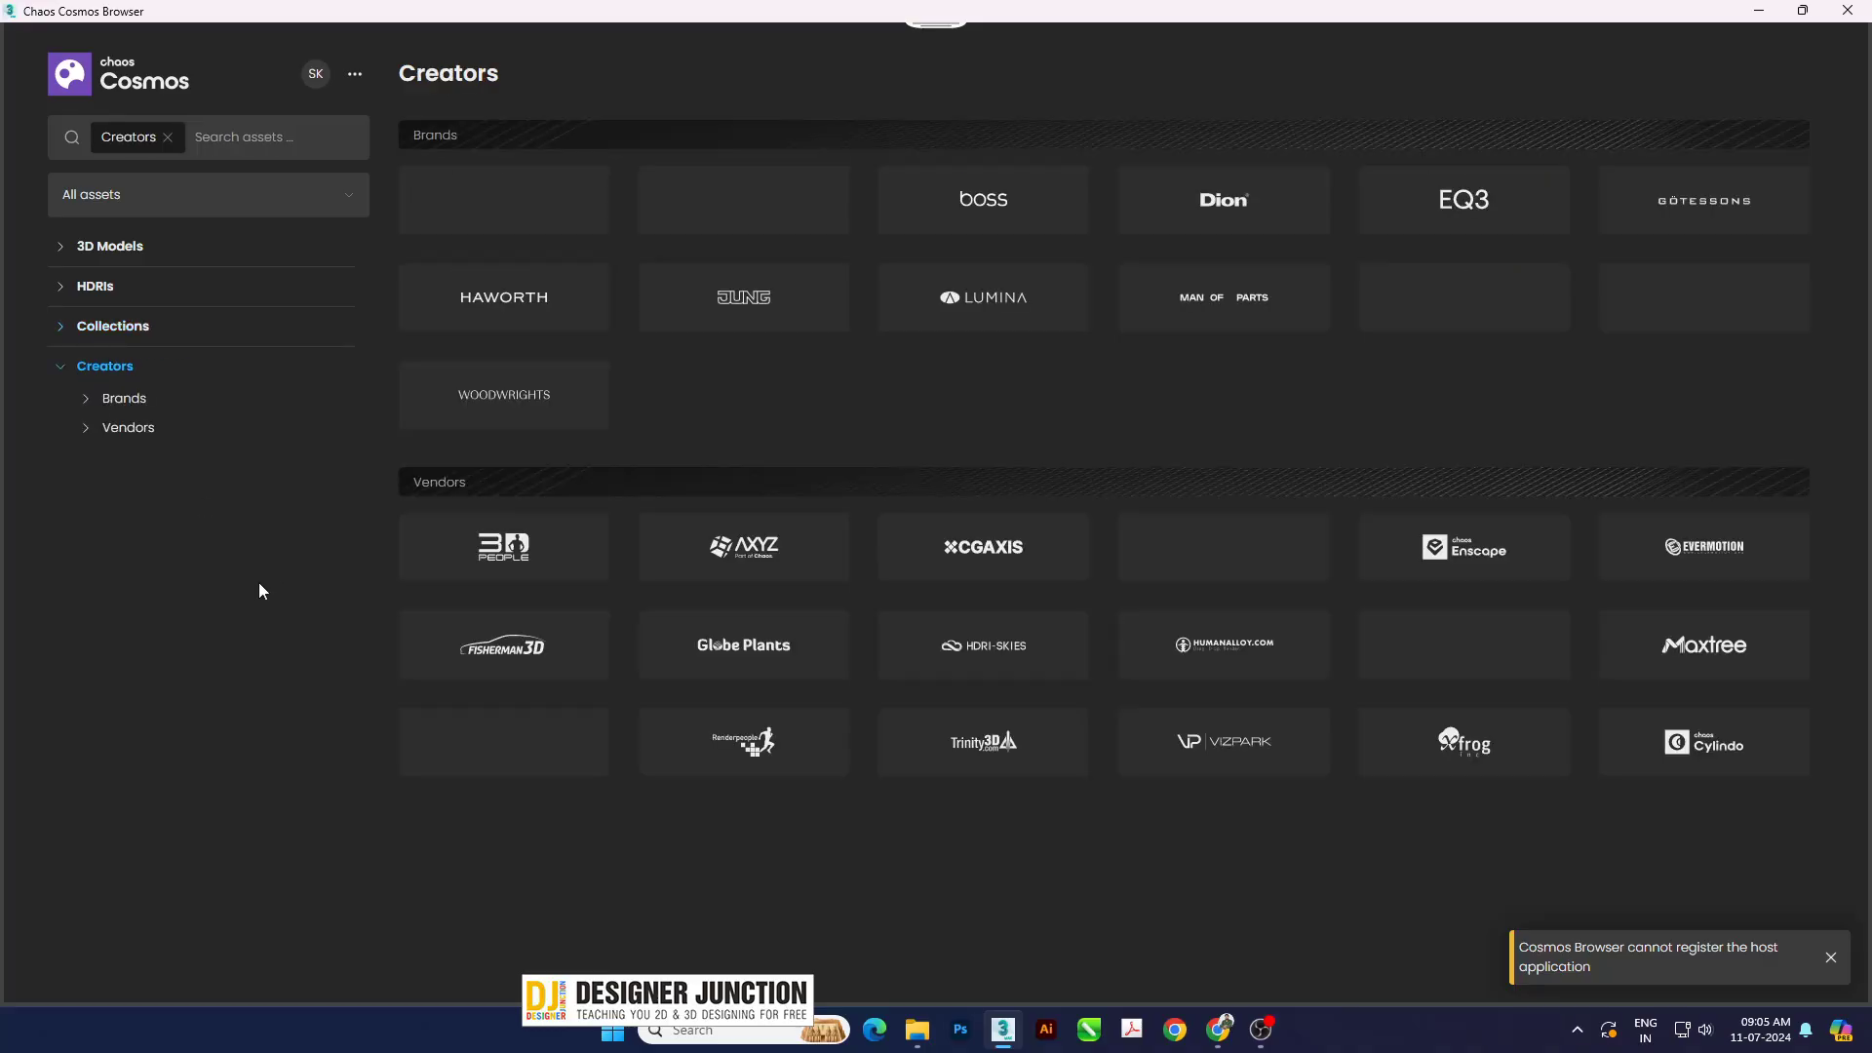
click(117, 400)
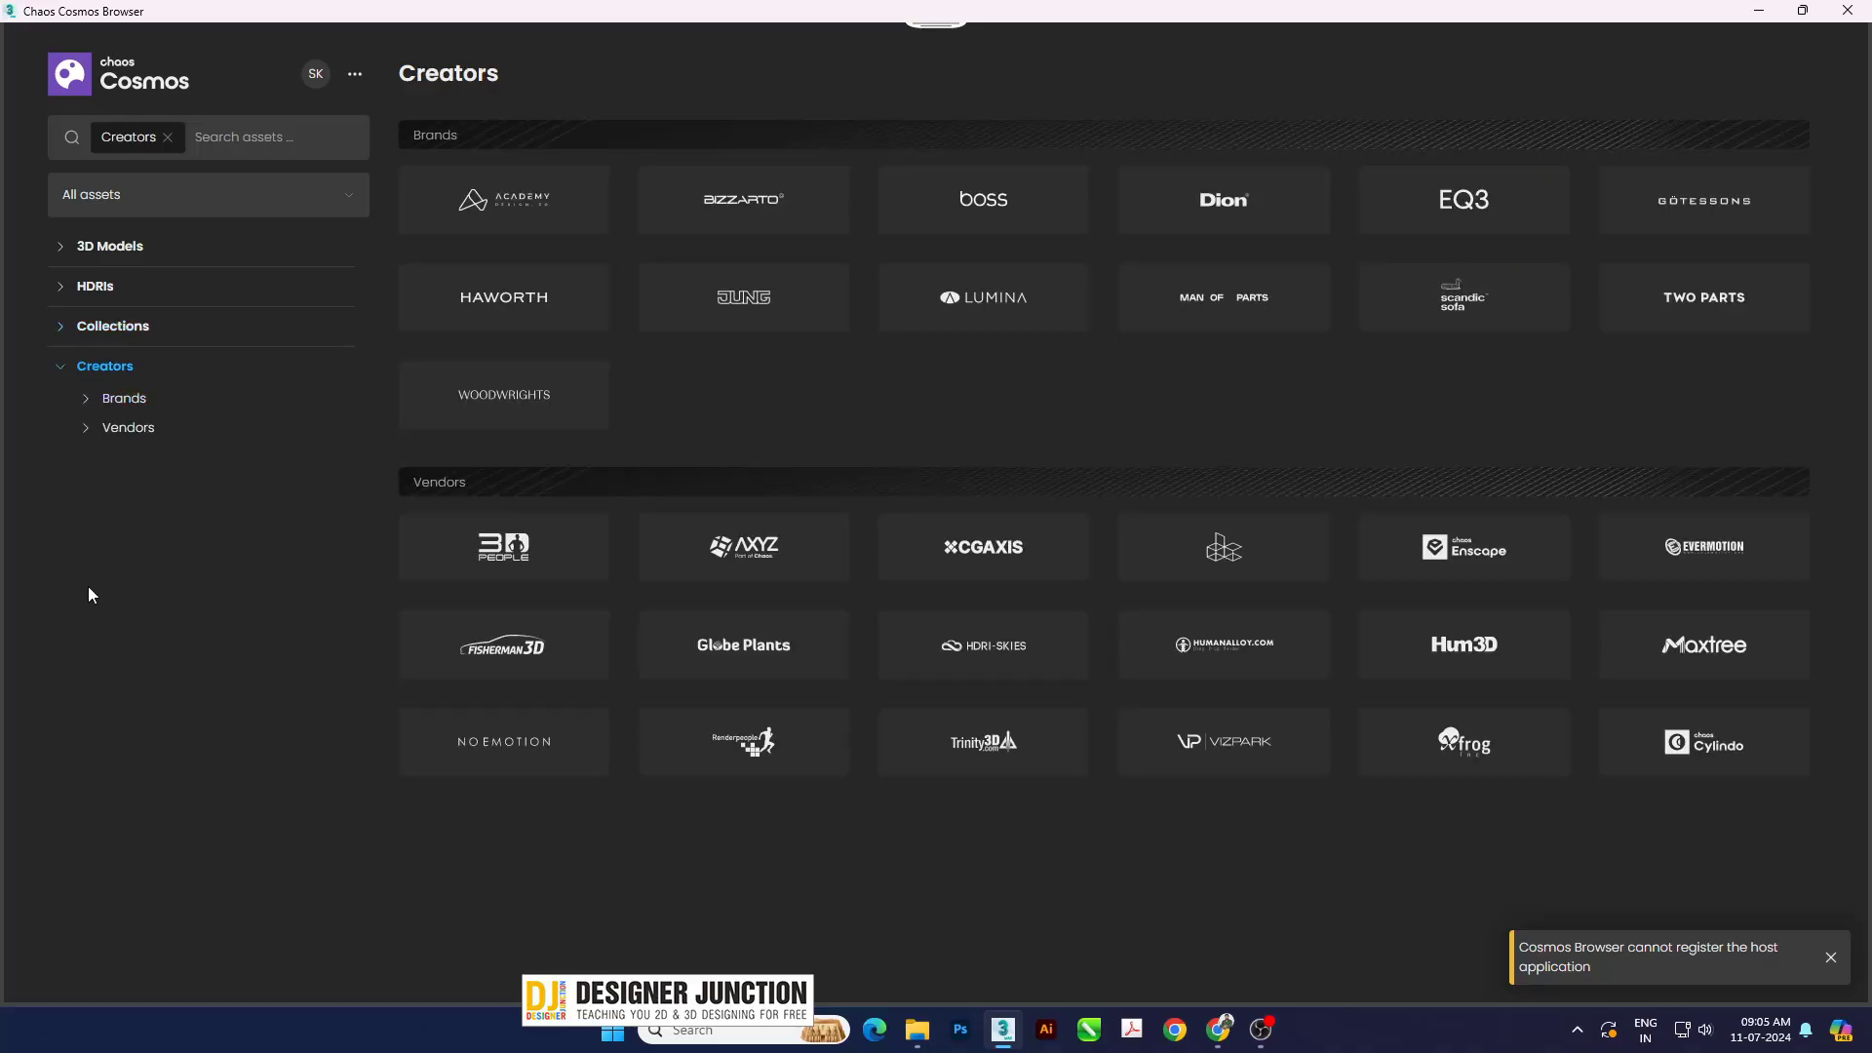
- Open 3D Models and remove its search filter to list all 3625 models
click(64, 372)
click(76, 249)
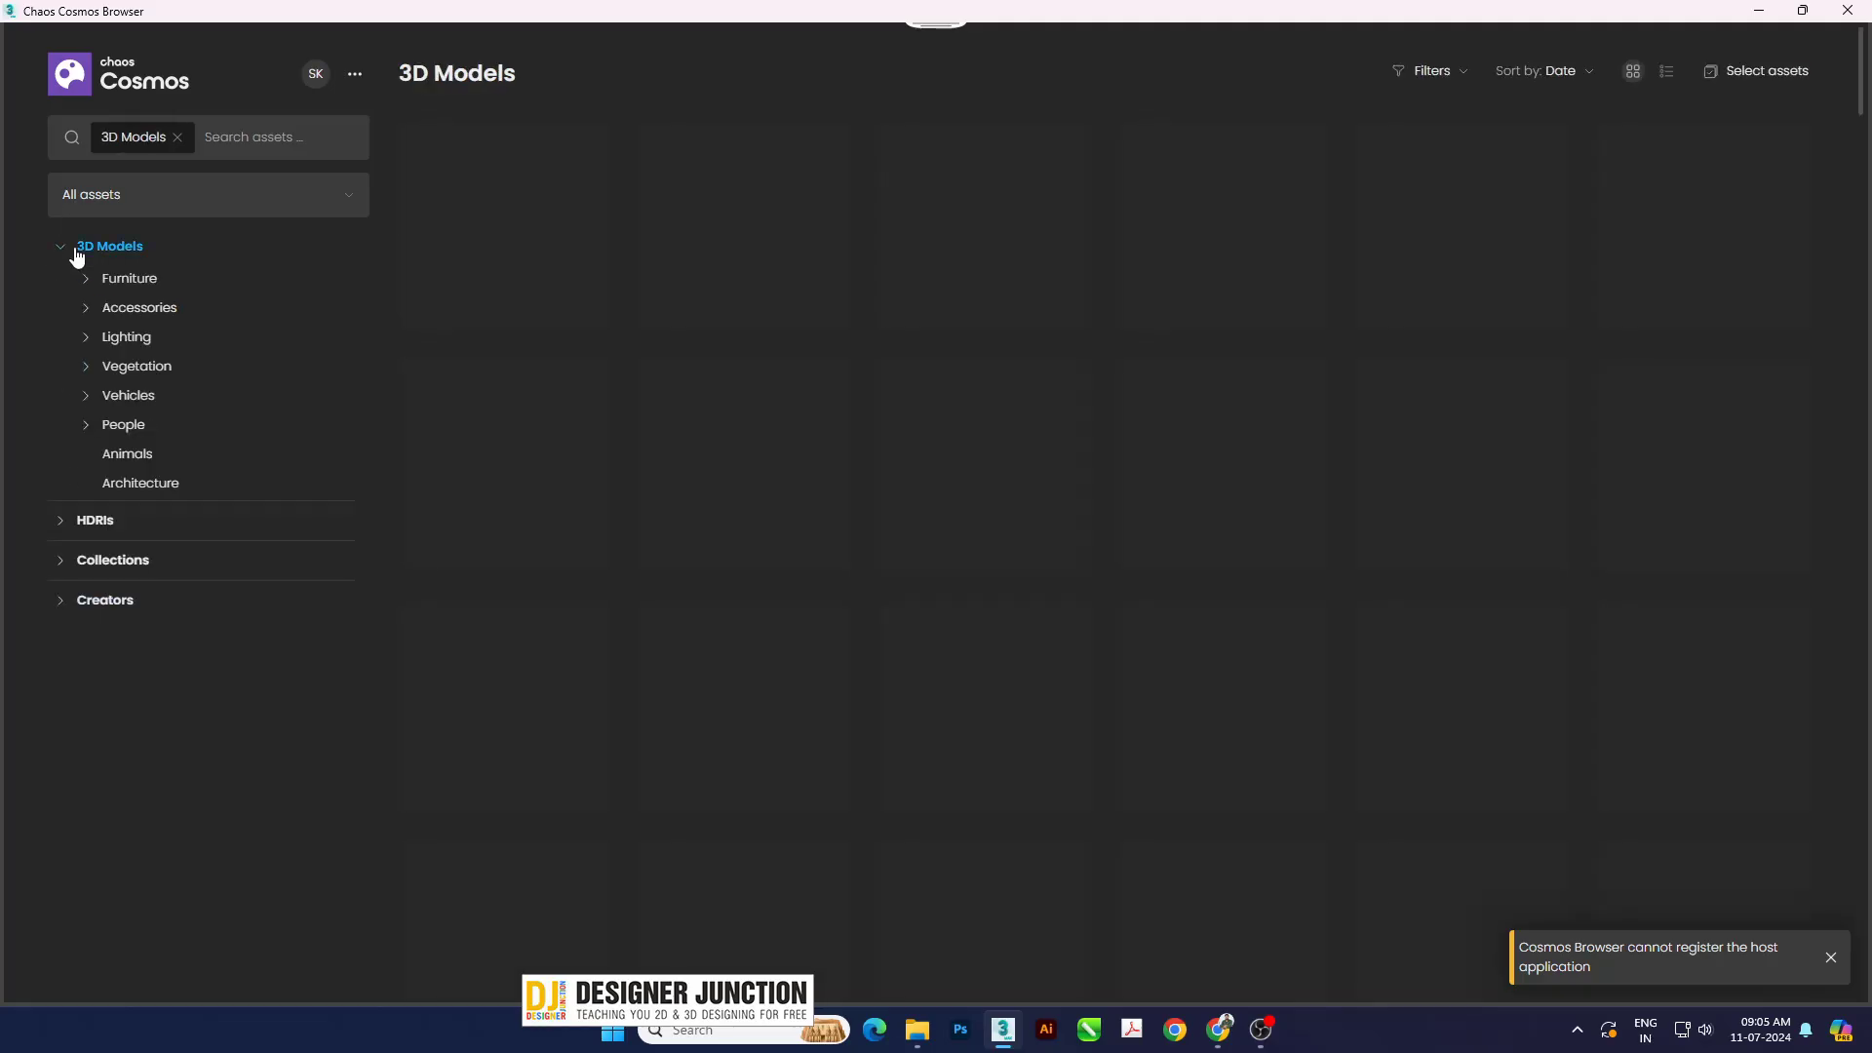
click(63, 250)
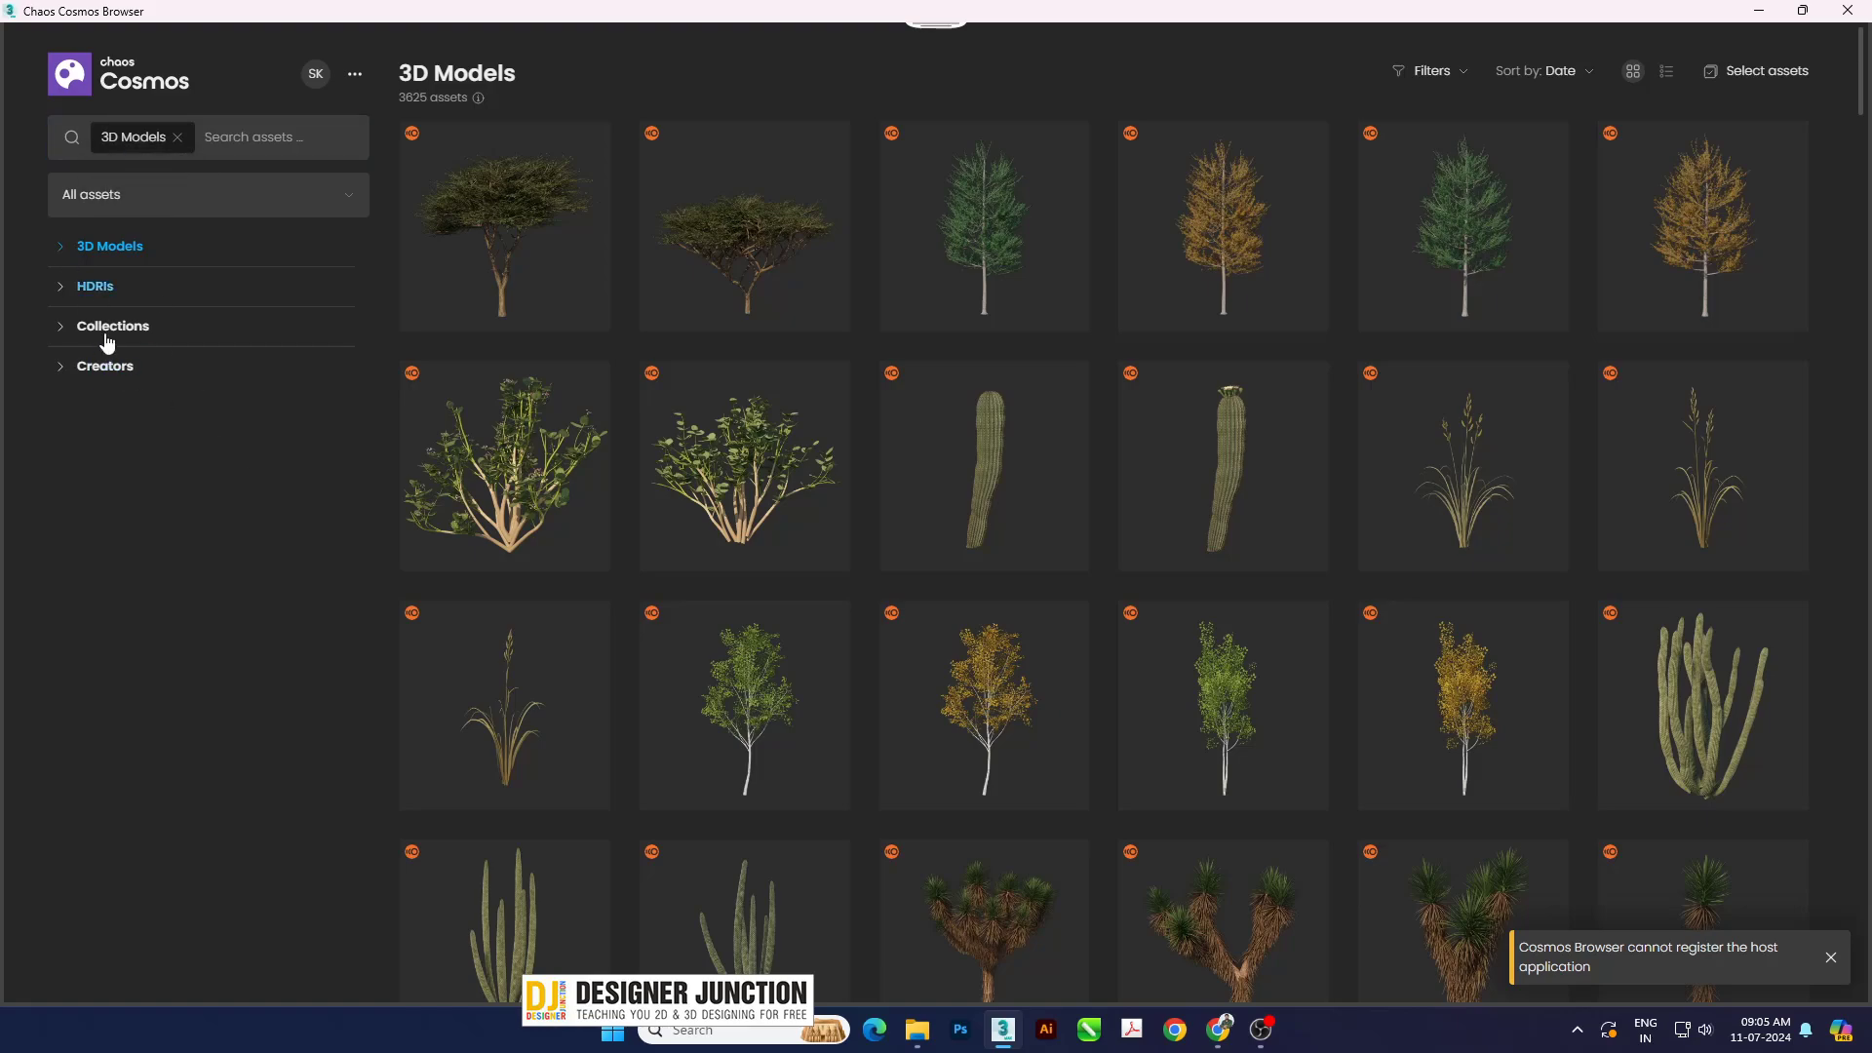
click(64, 336)
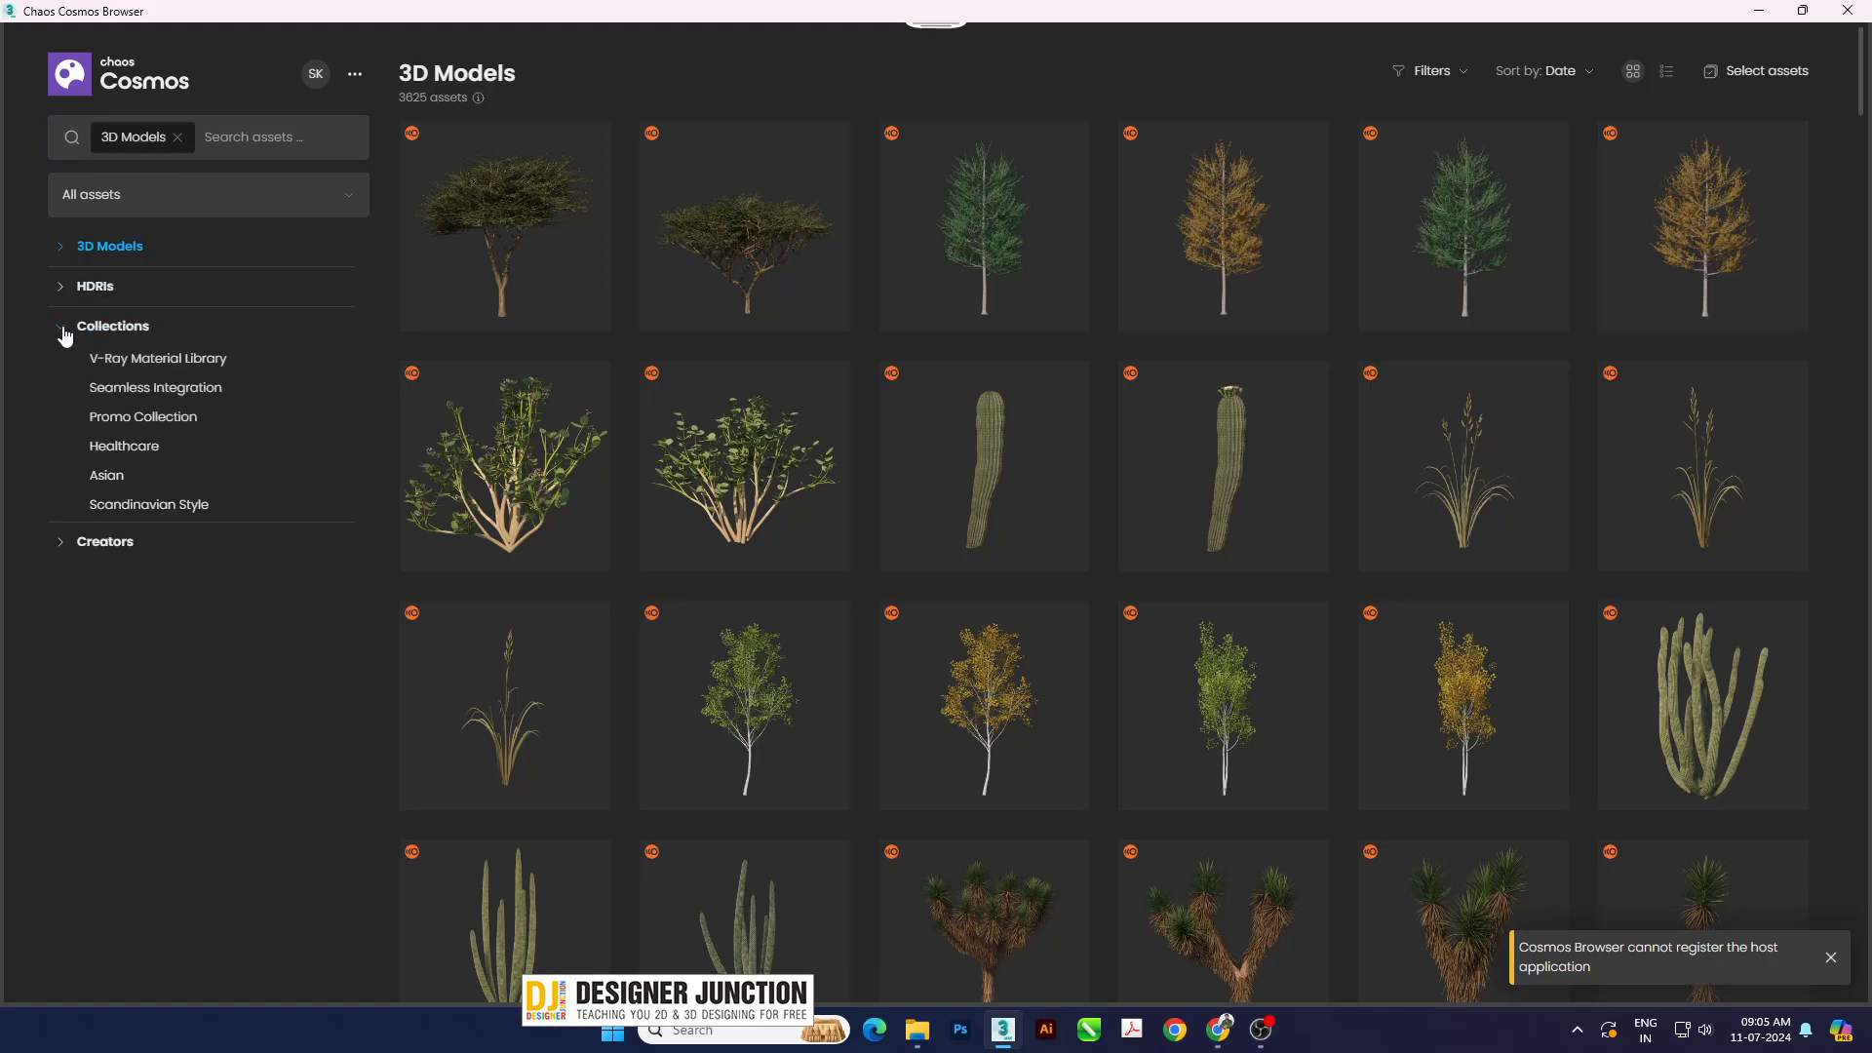
click(64, 336)
click(62, 250)
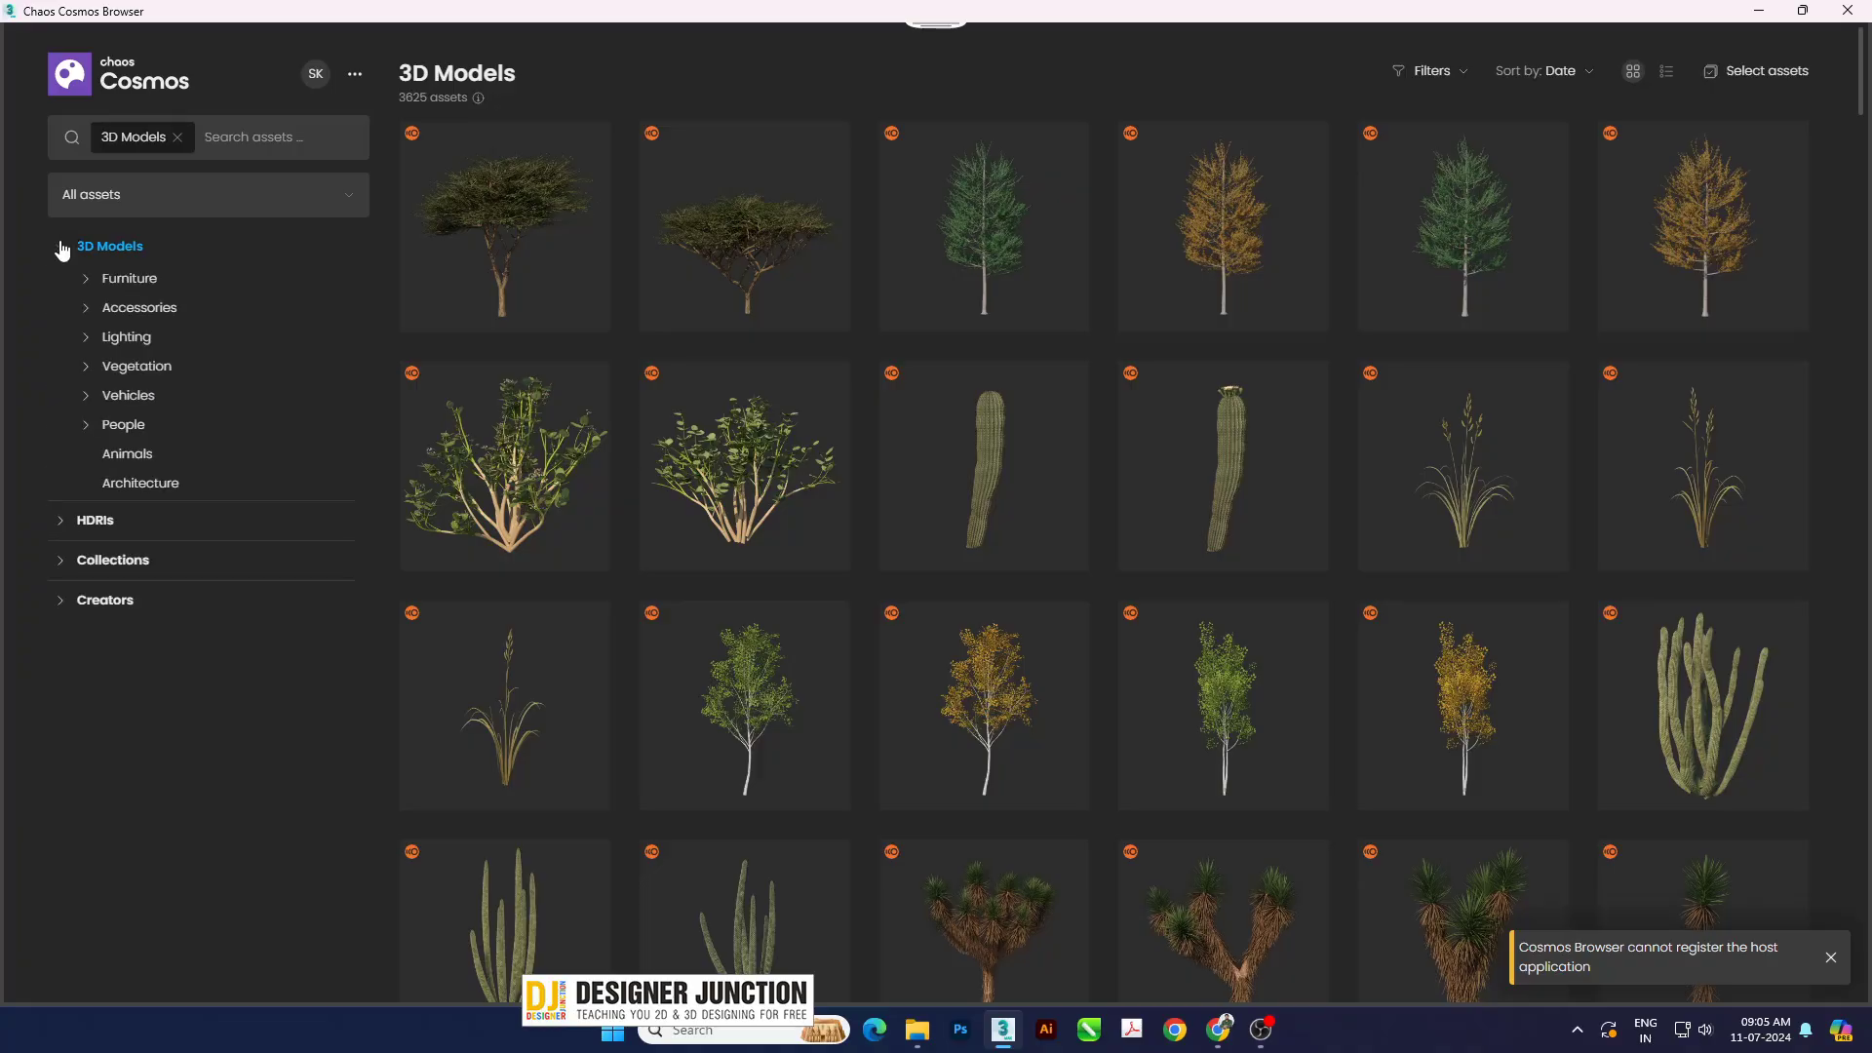
click(62, 250)
click(176, 137)
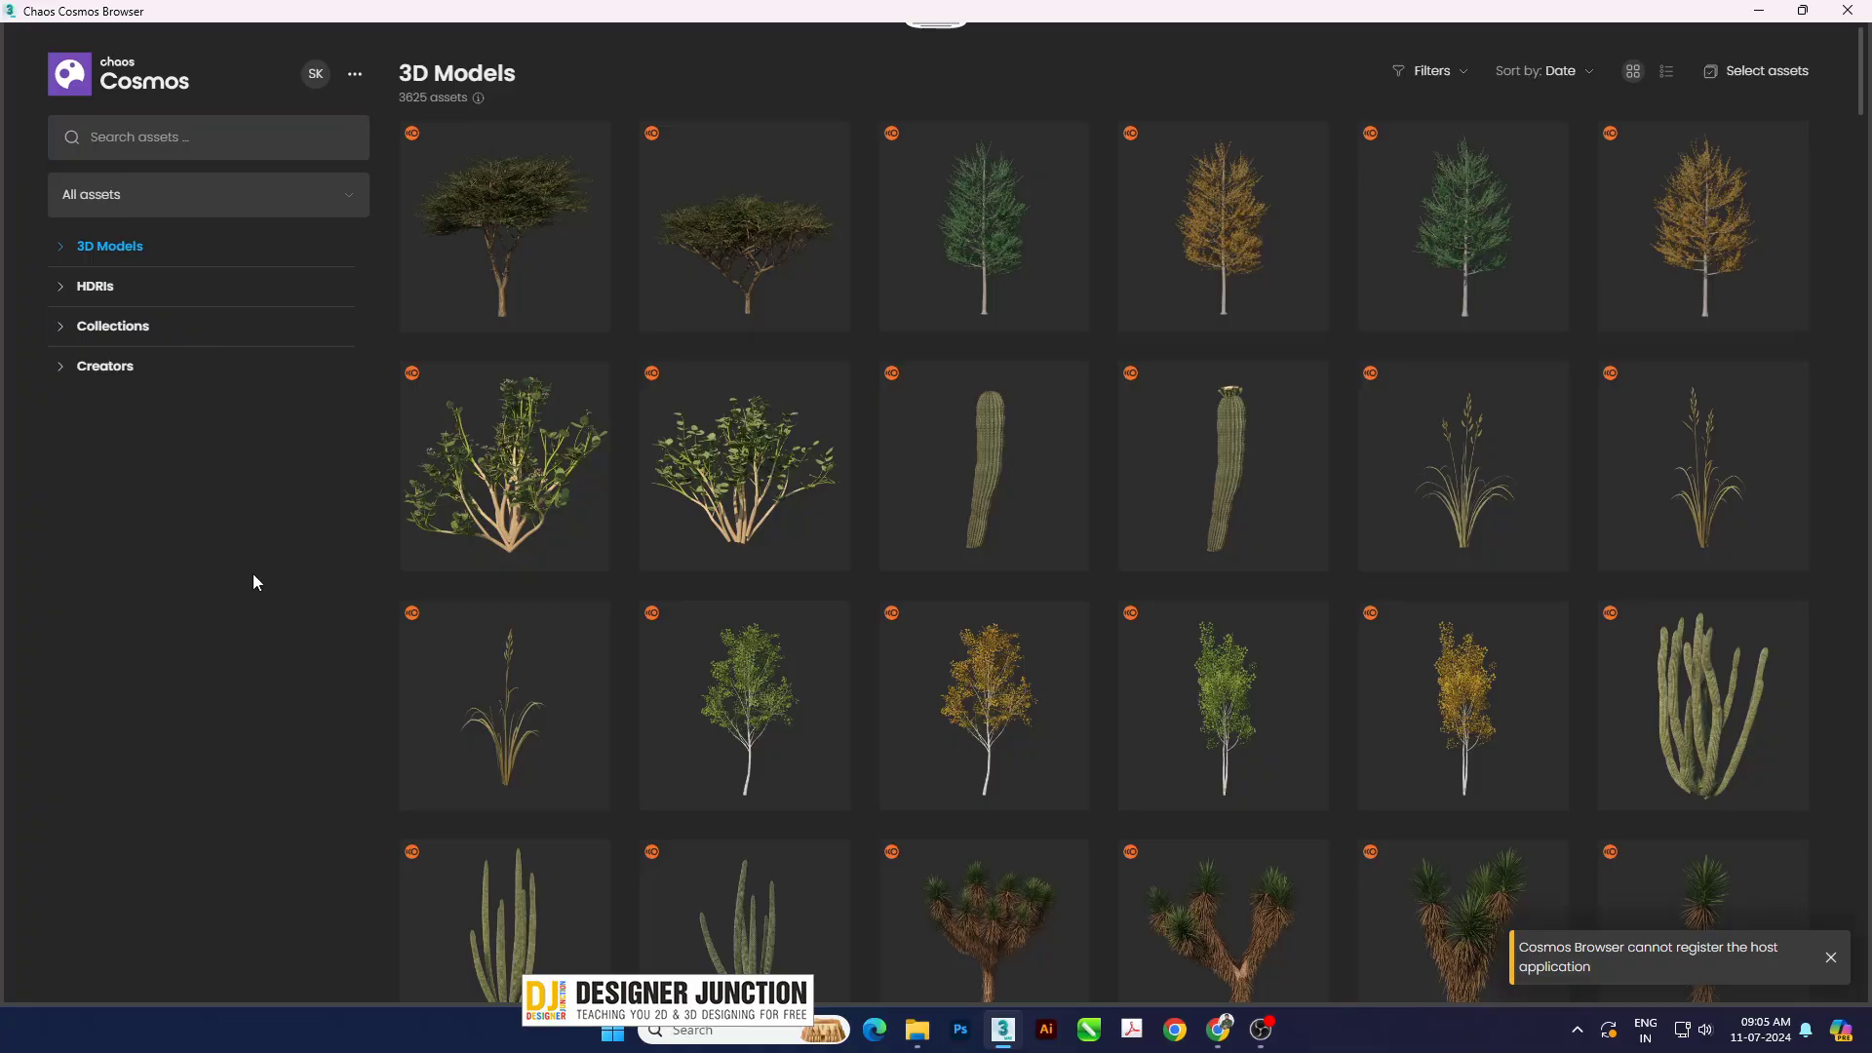
click(221, 137)
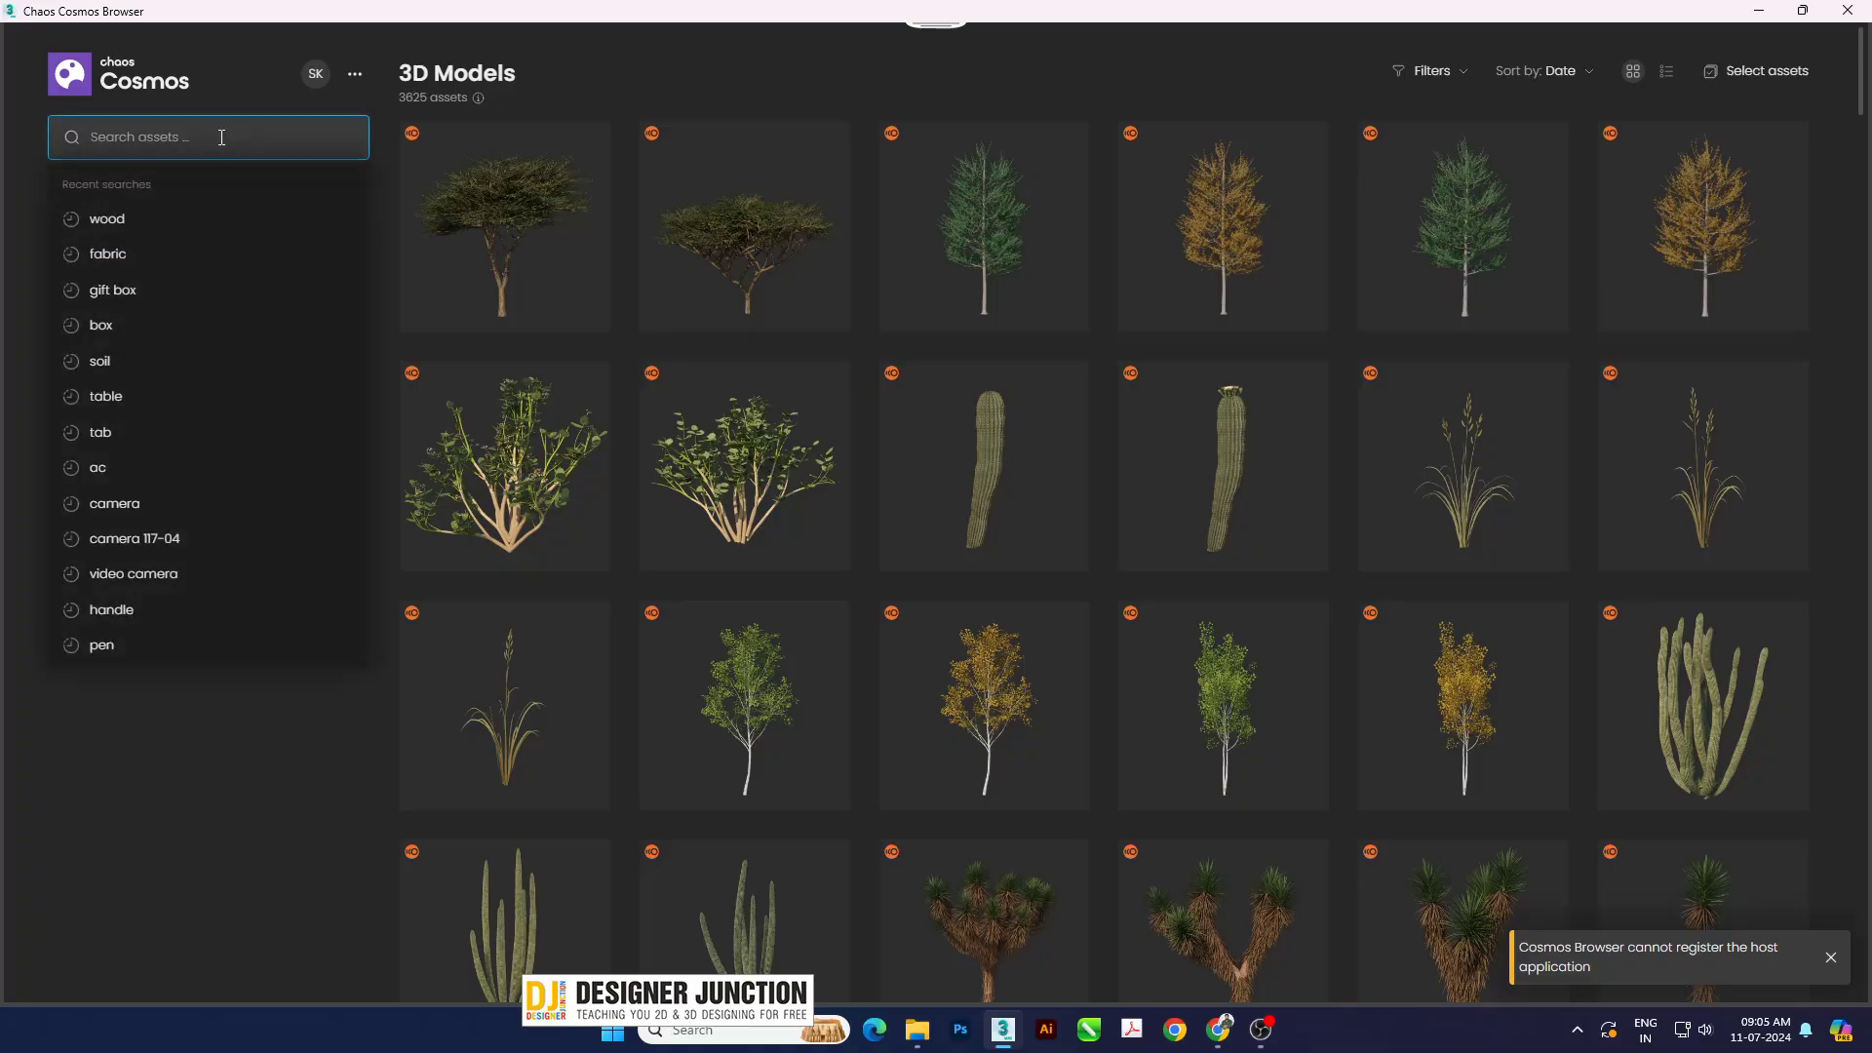
click(108, 254)
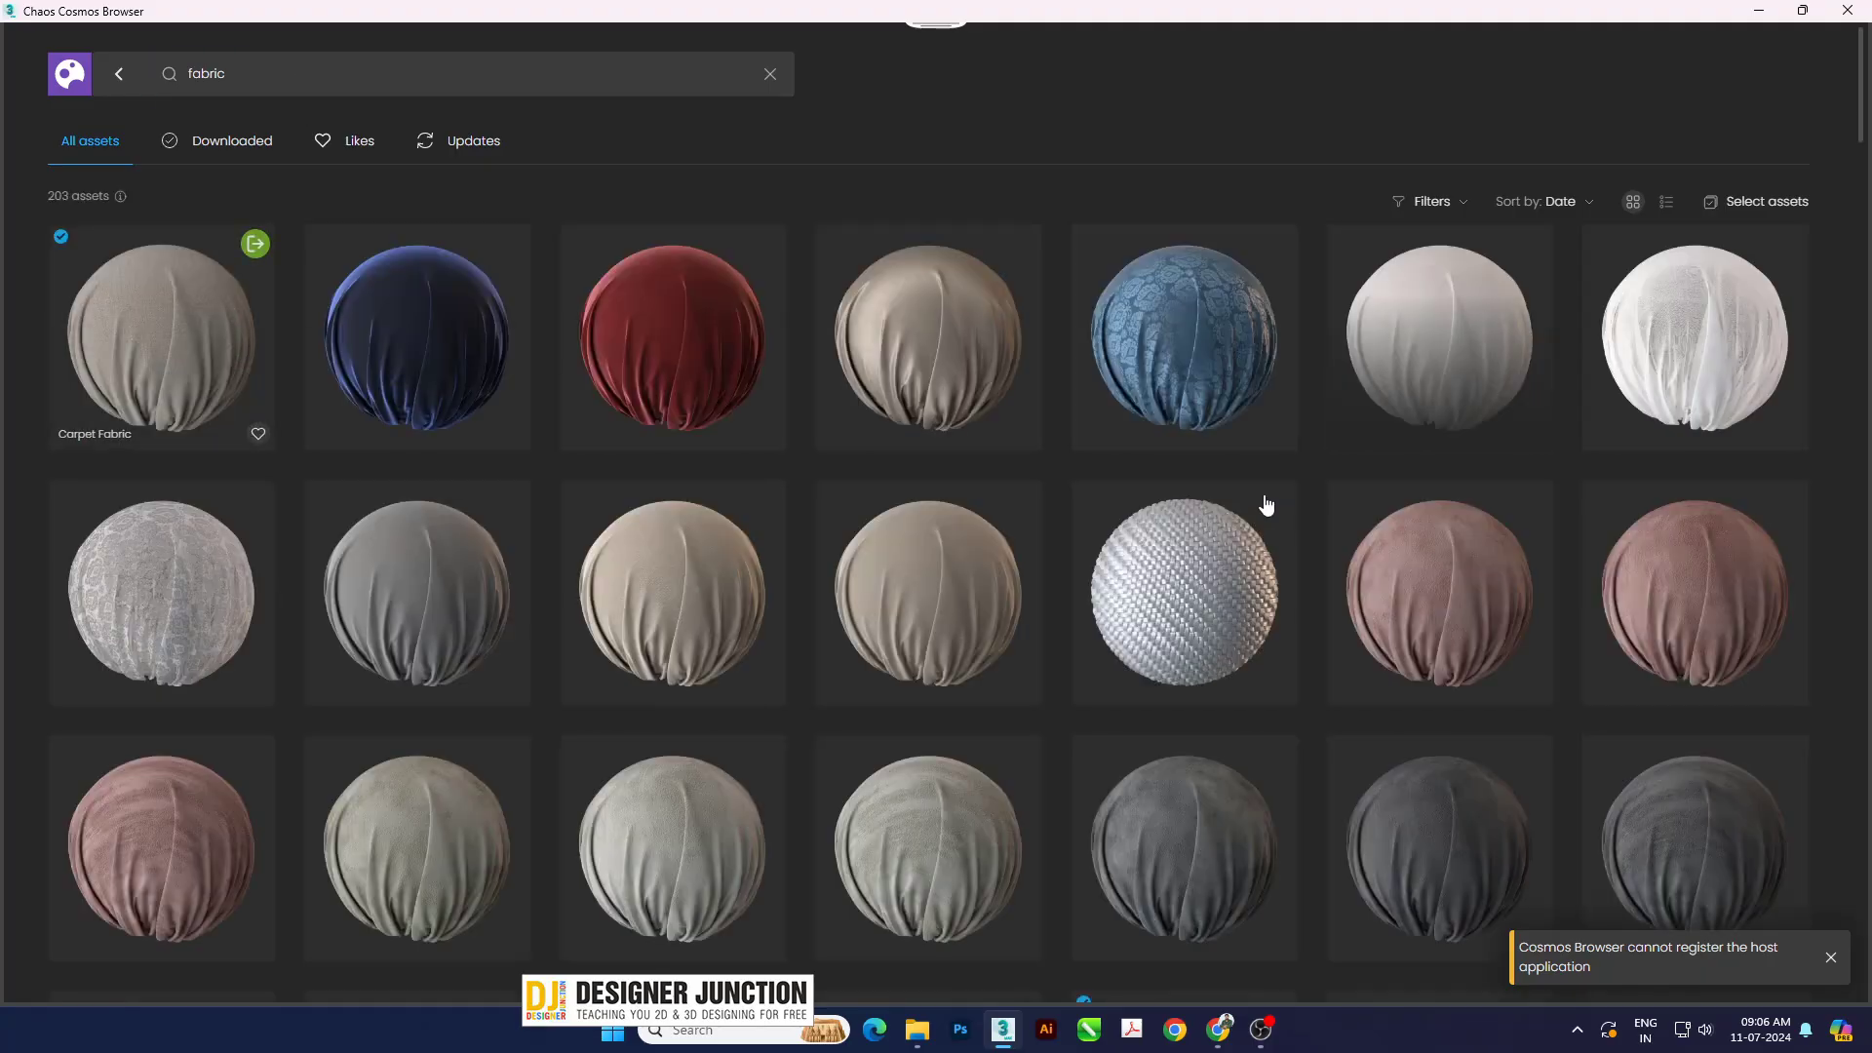
scroll(1810, 678, down, 3)
scroll(1811, 678, down, 3)
scroll(1809, 681, down, 3)
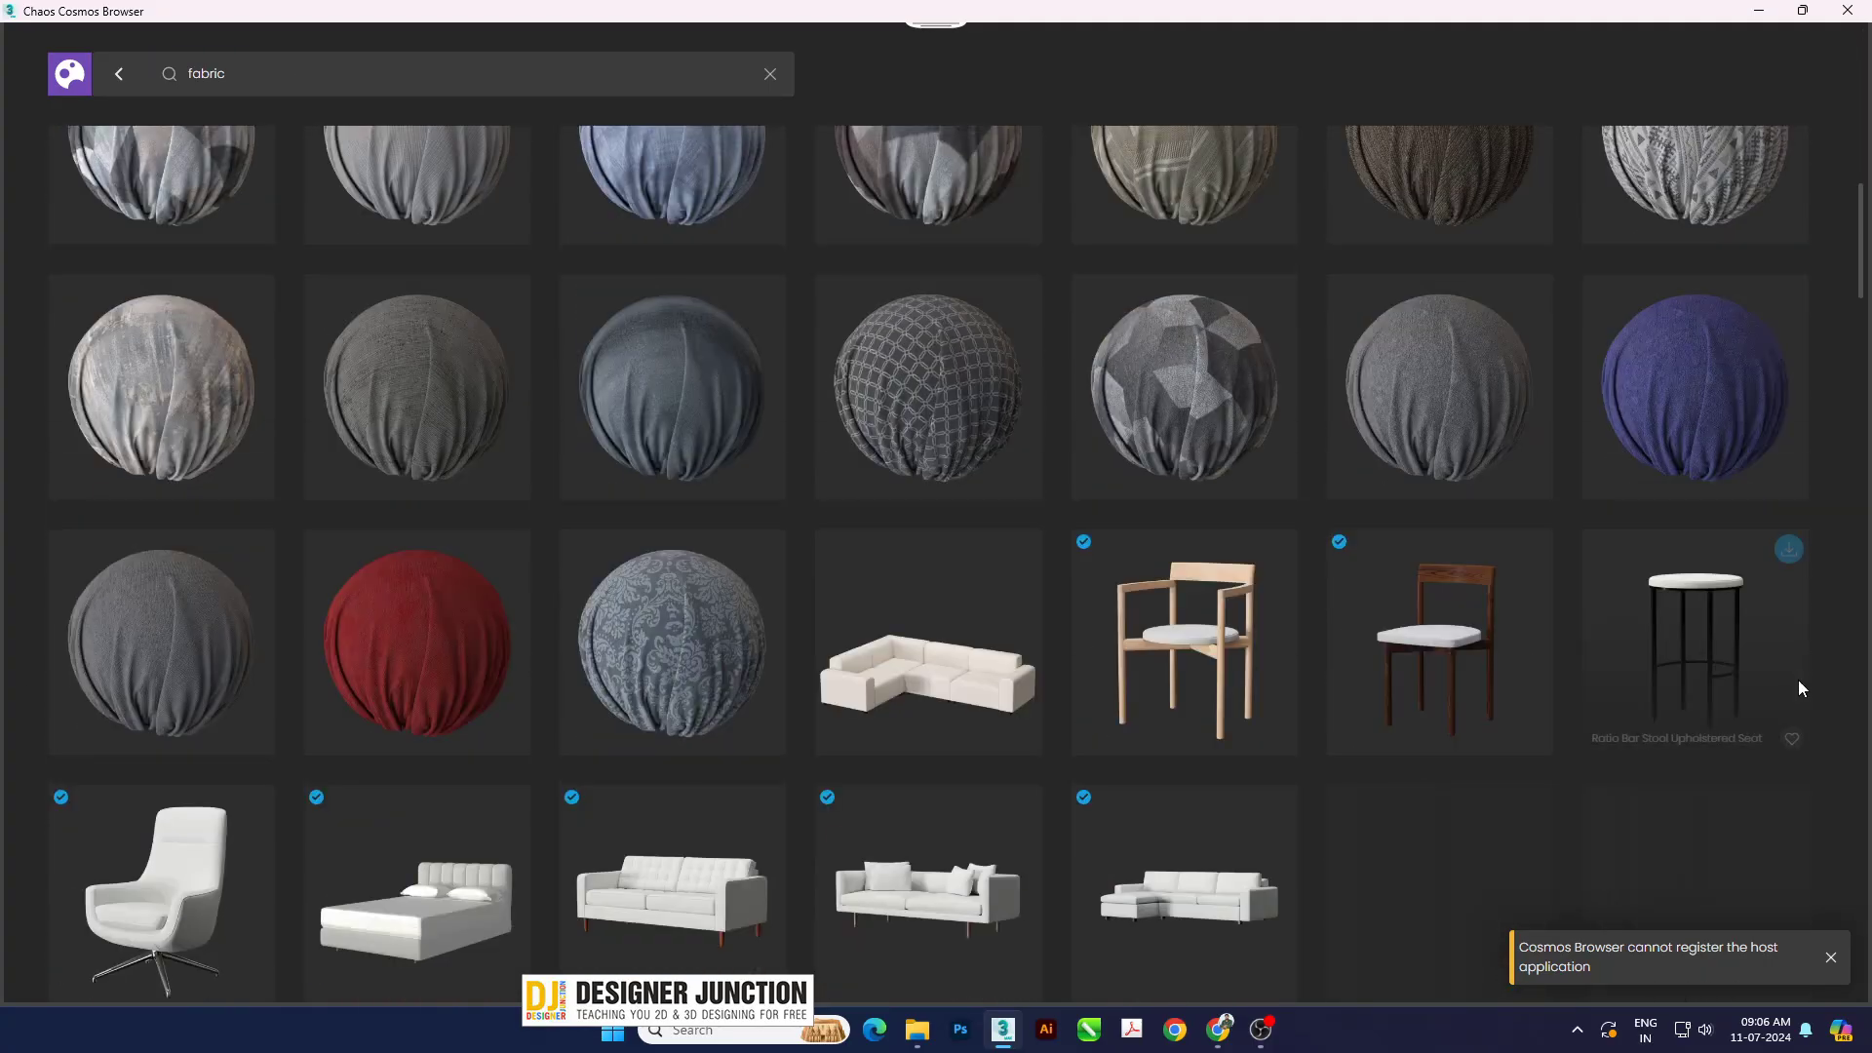
scroll(1797, 681, down, 3)
scroll(1716, 719, down, 3)
scroll(1686, 730, down, 3)
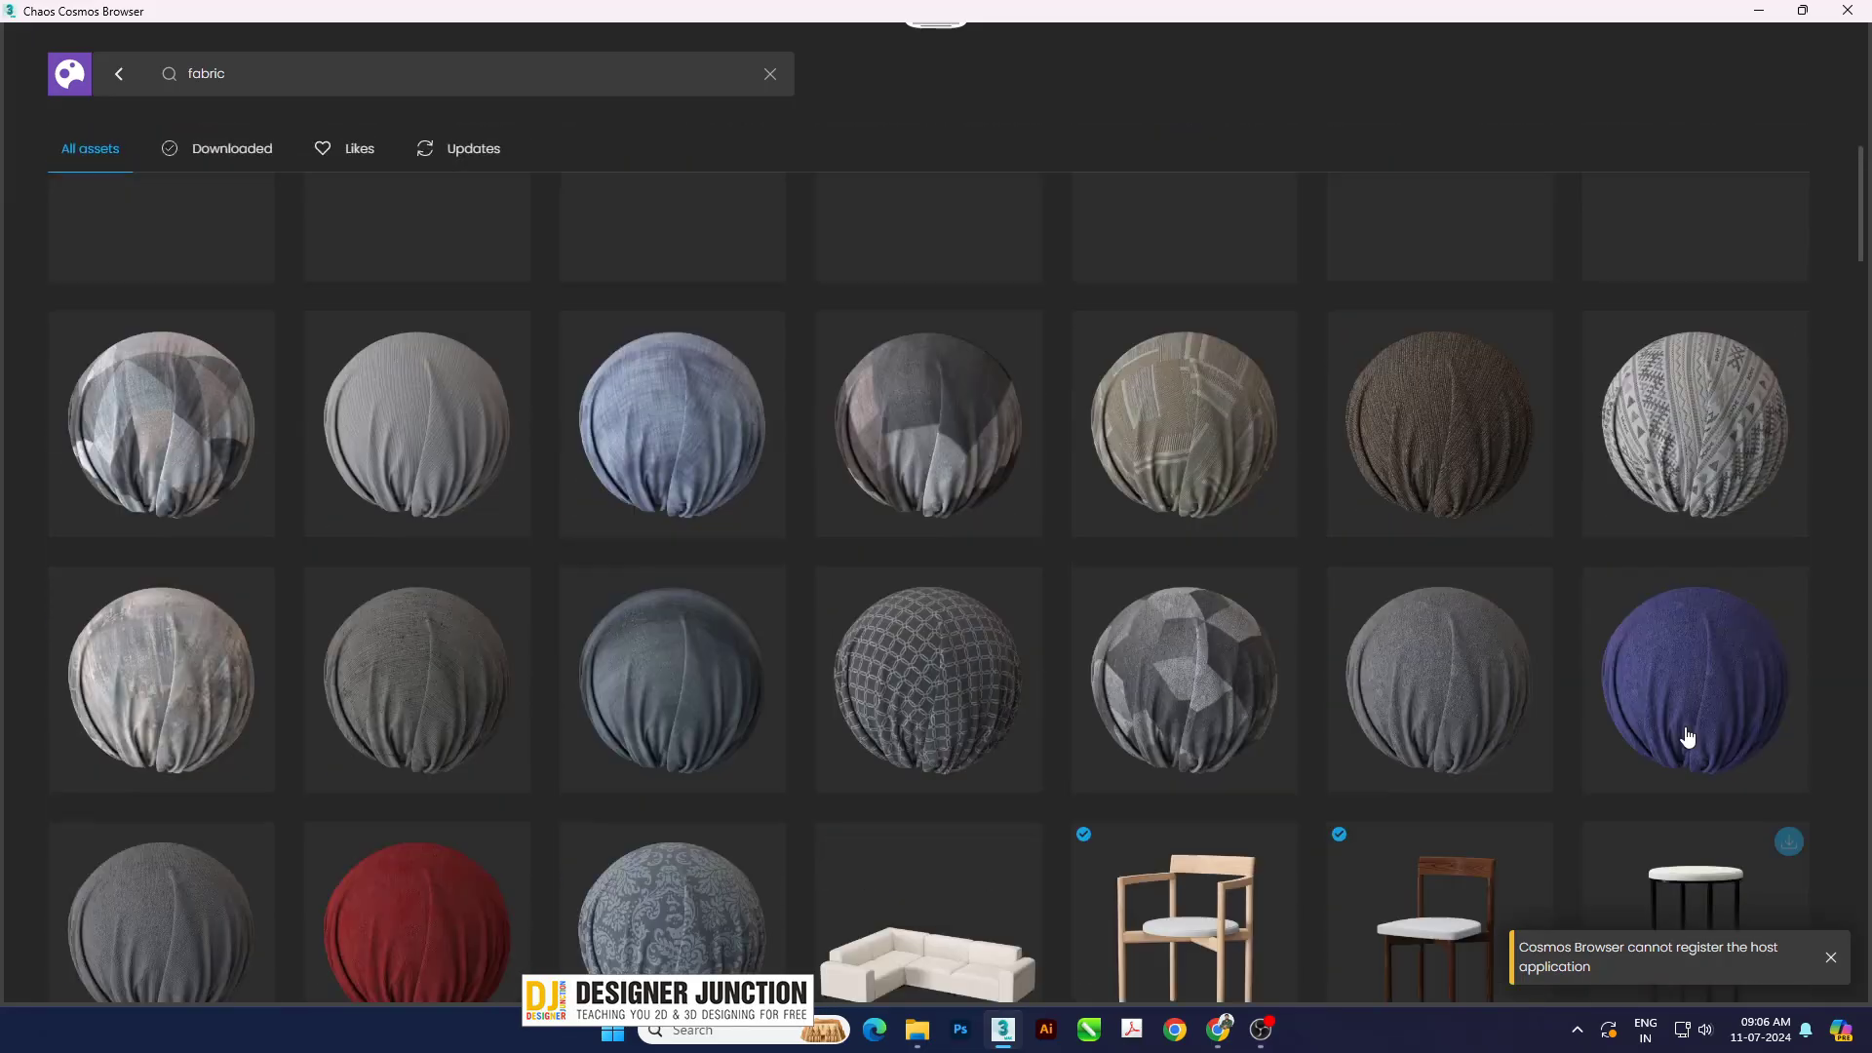
scroll(1687, 731, down, 3)
scroll(1688, 734, up, 3)
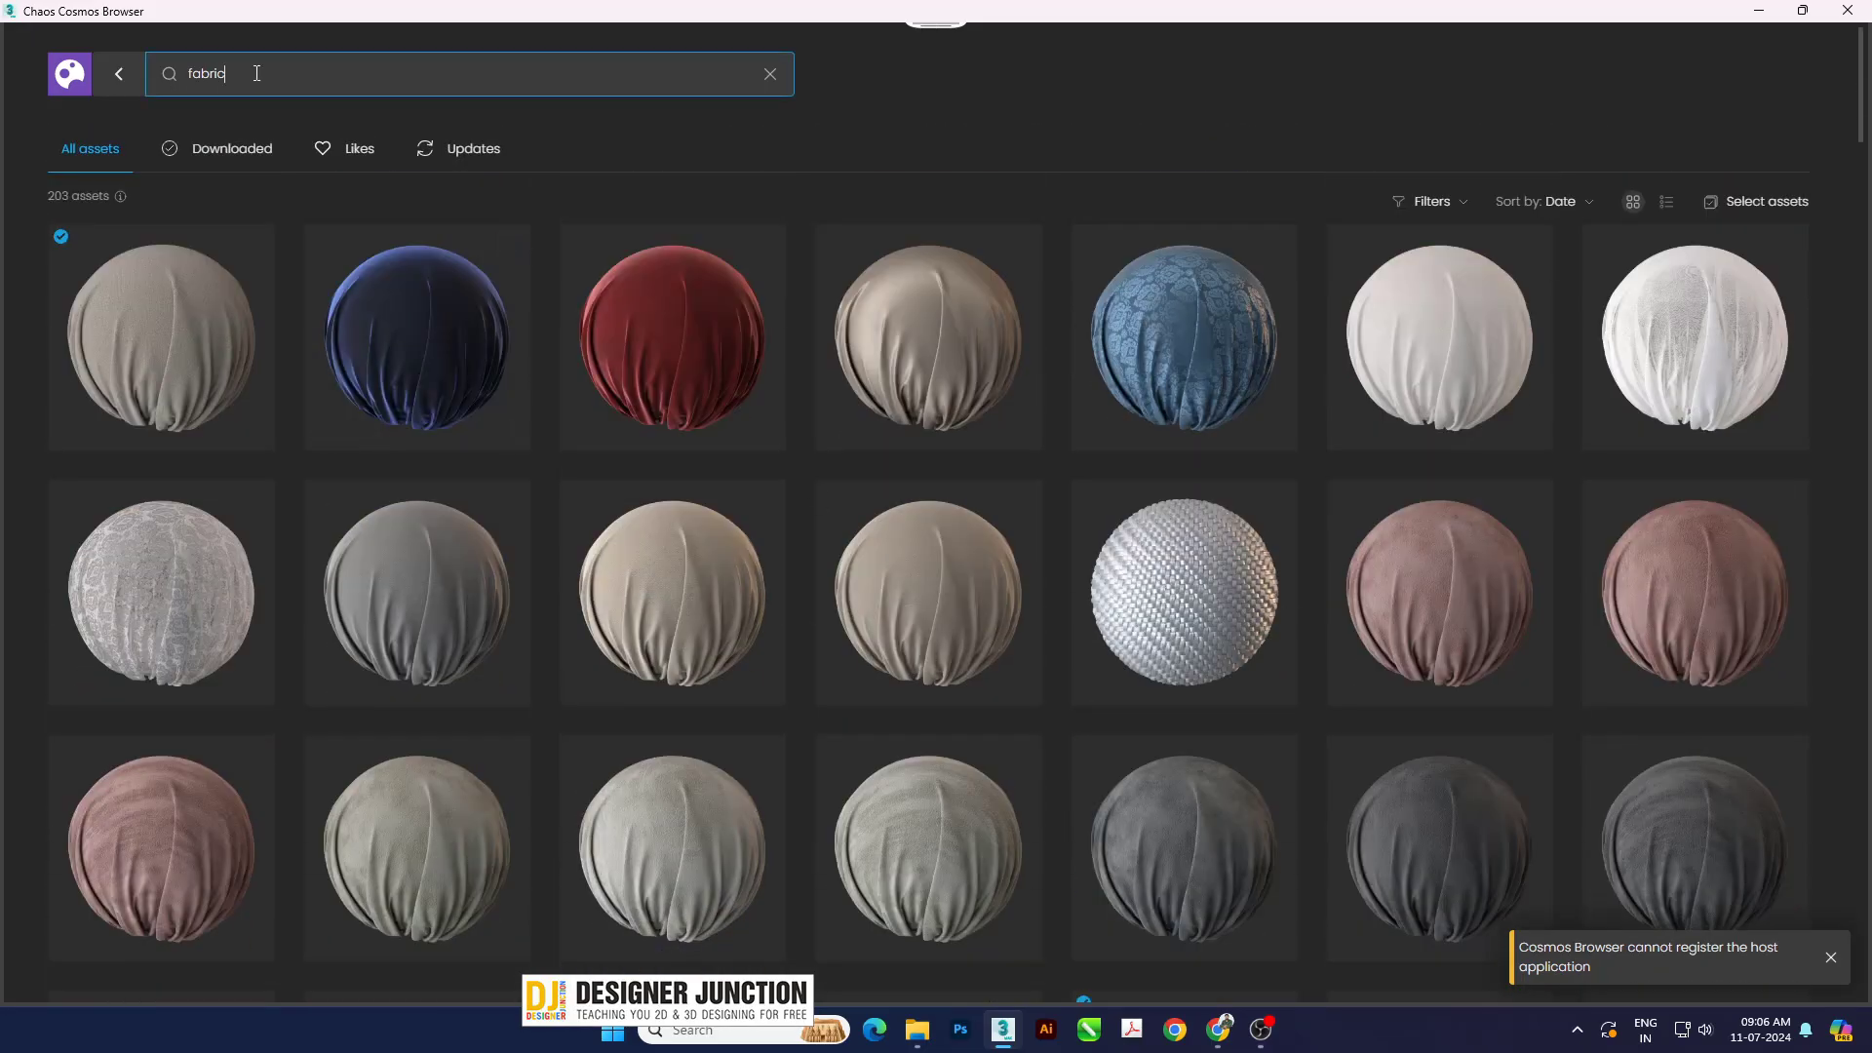
- Replace the fabric search with 'wood' and scroll down through the 80 results
drag(258, 76, 138, 82)
text(wood)
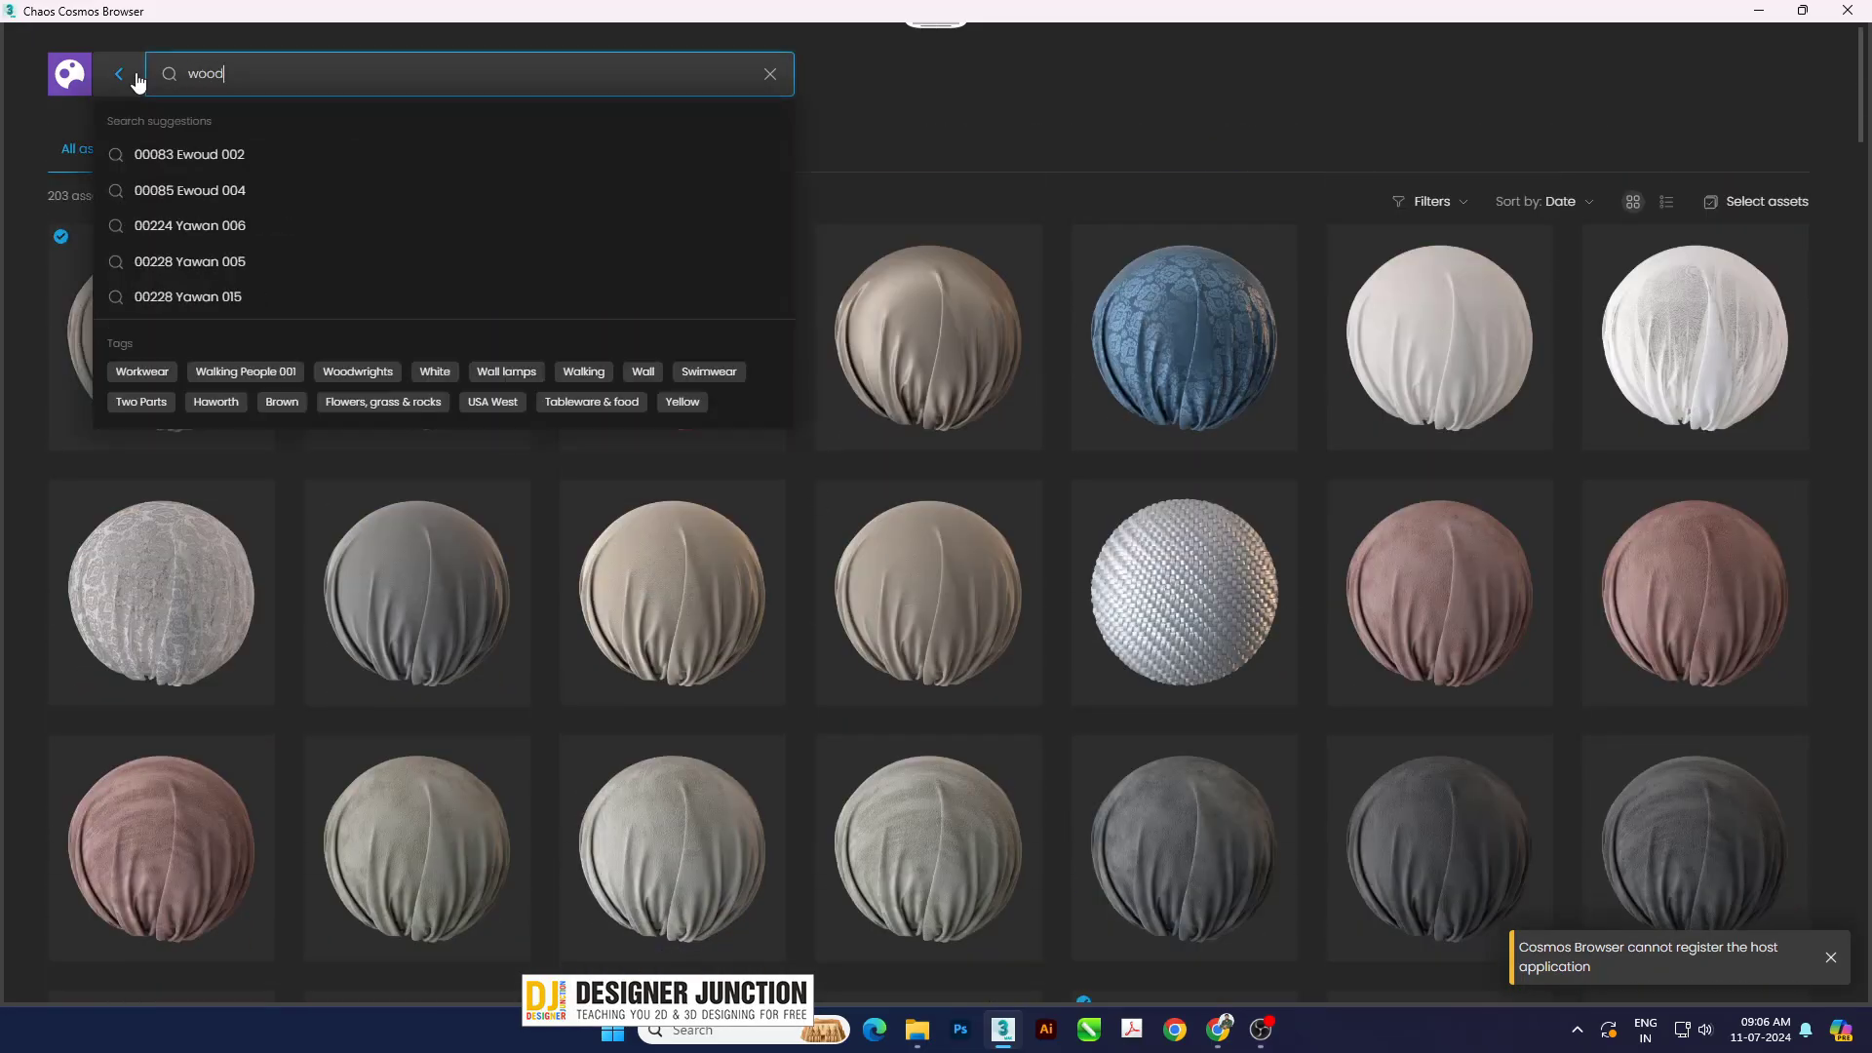
key(Return)
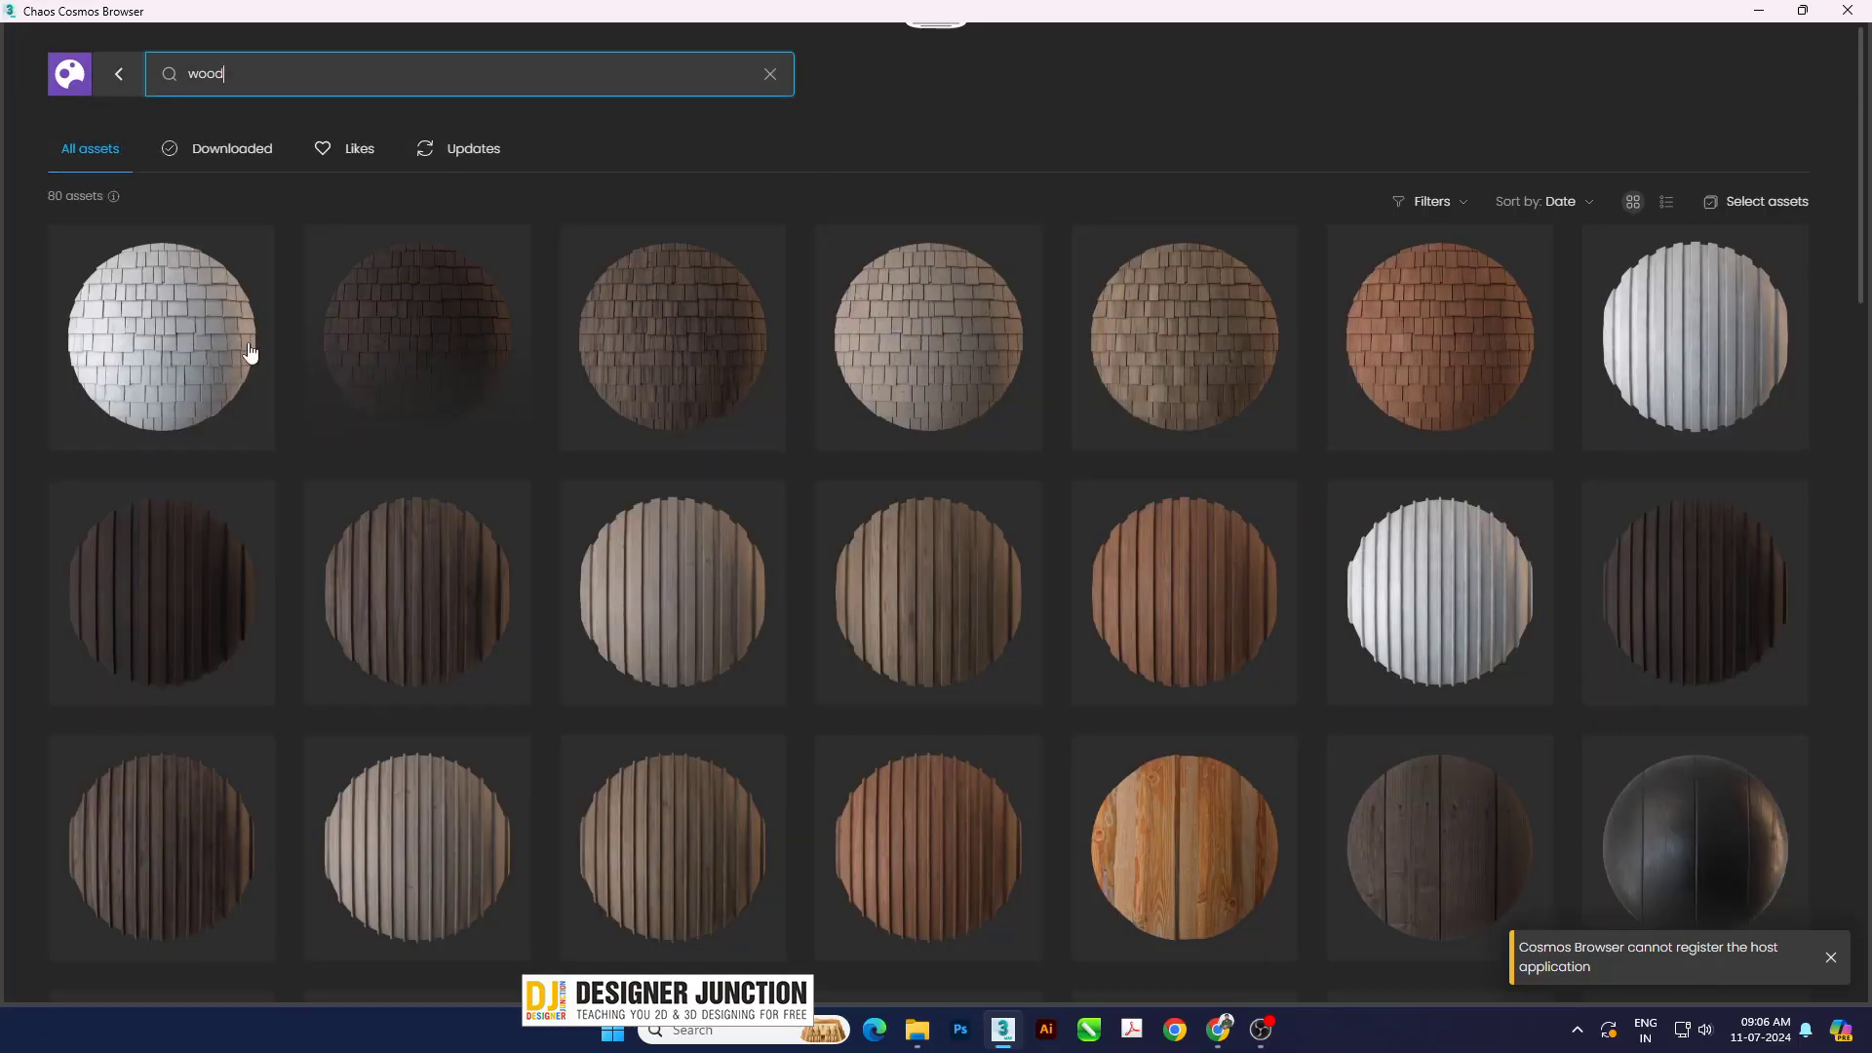
scroll(1769, 560, down, 4)
scroll(1769, 568, down, 4)
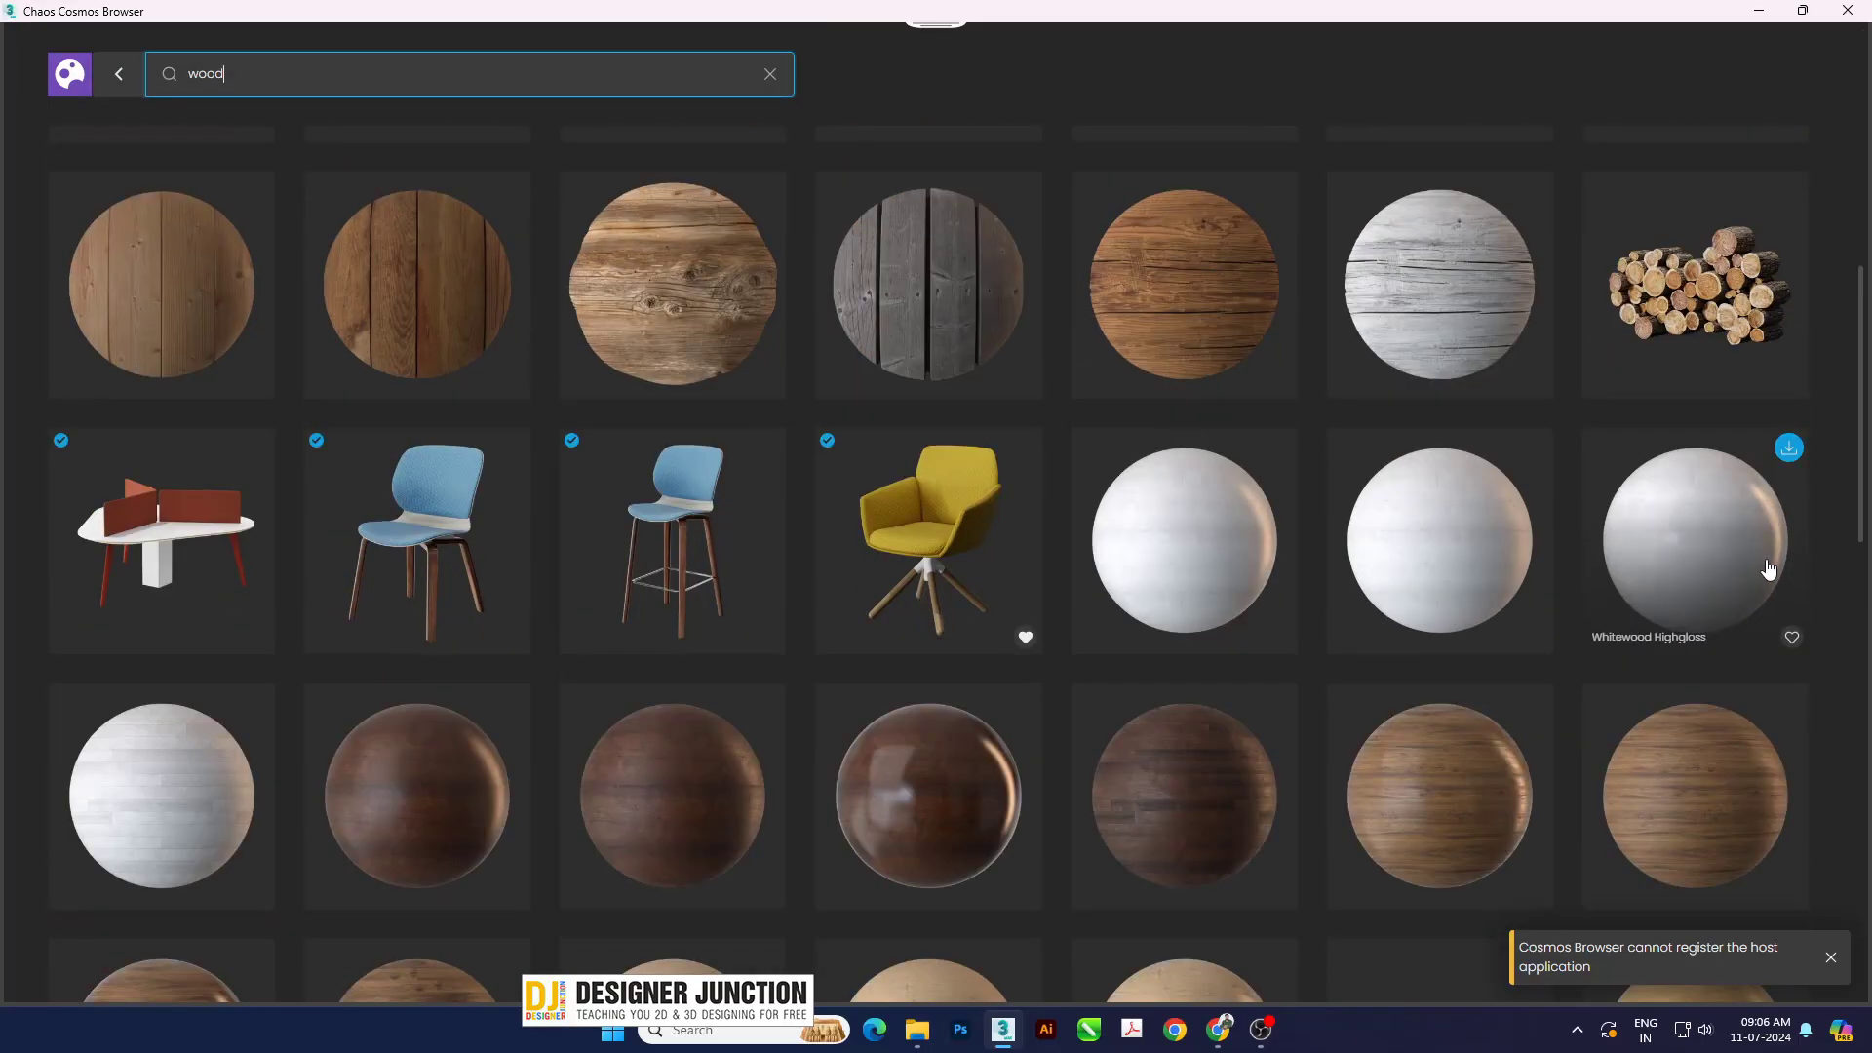
scroll(1755, 570, down, 3)
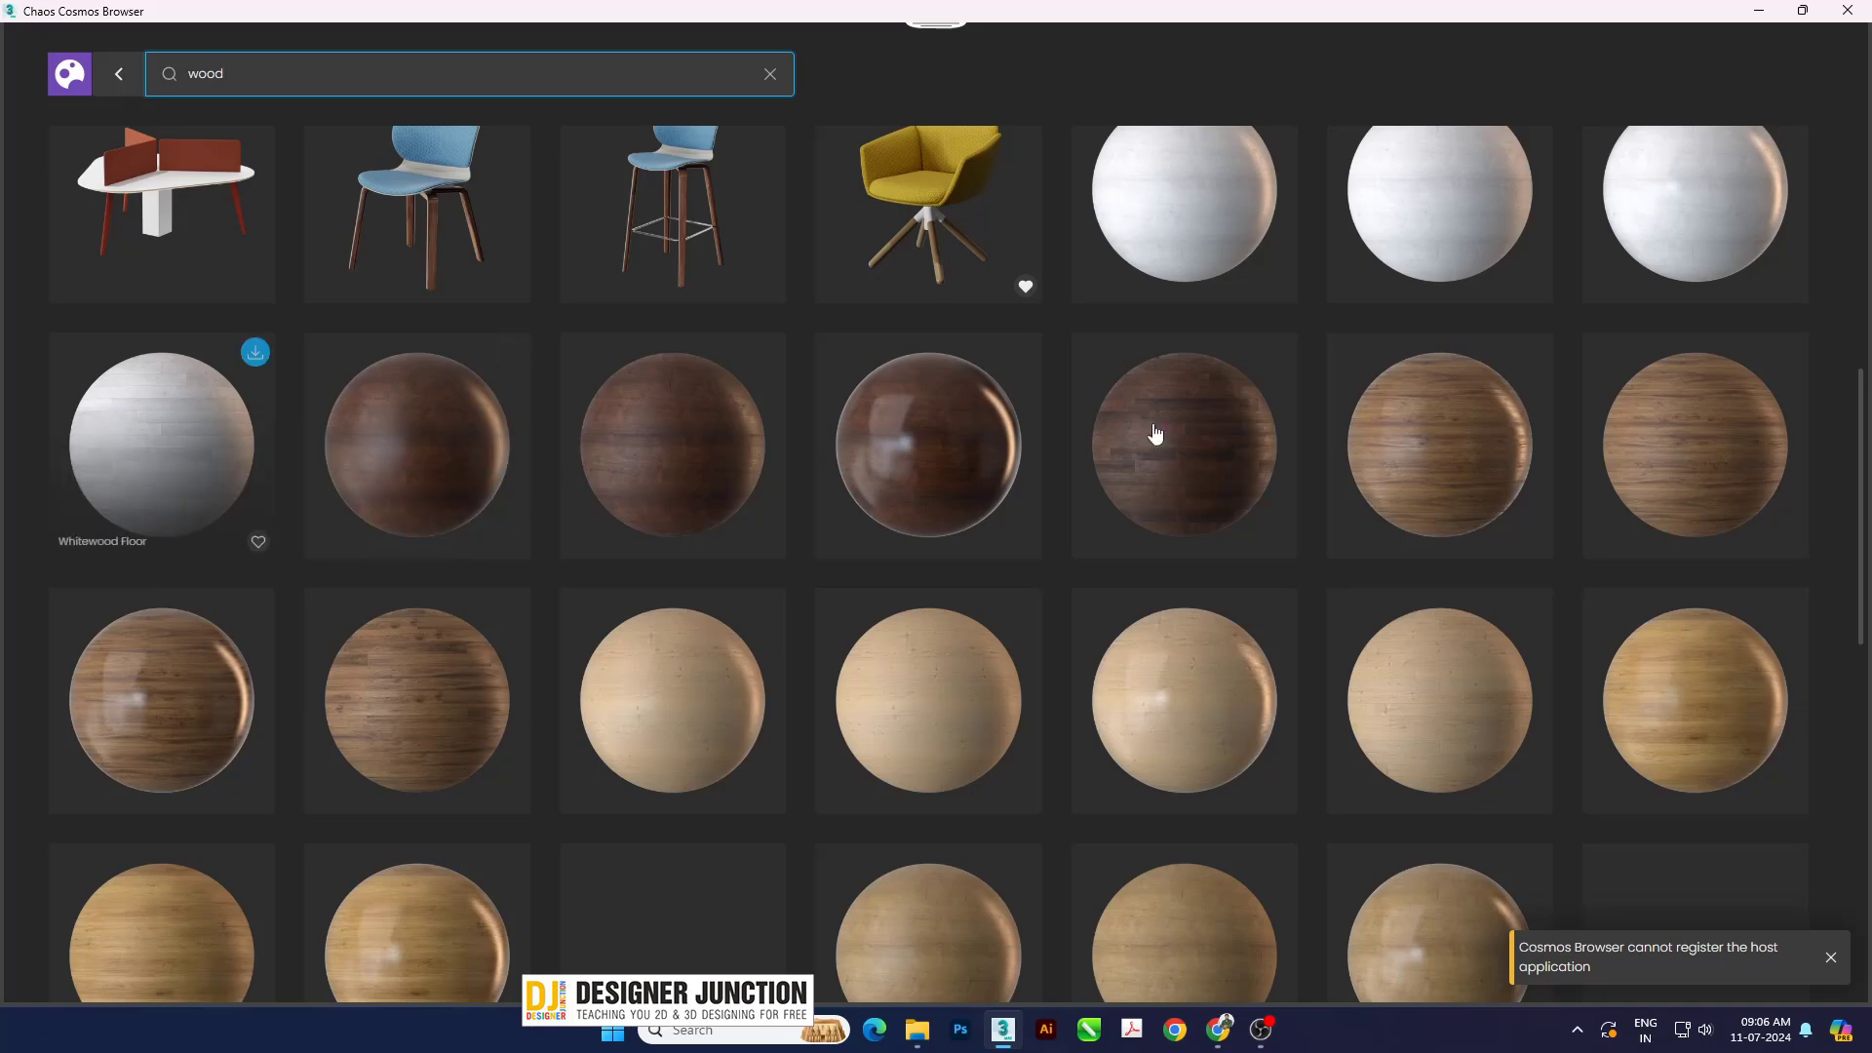
scroll(1709, 731, down, 5)
scroll(1709, 731, down, 2)
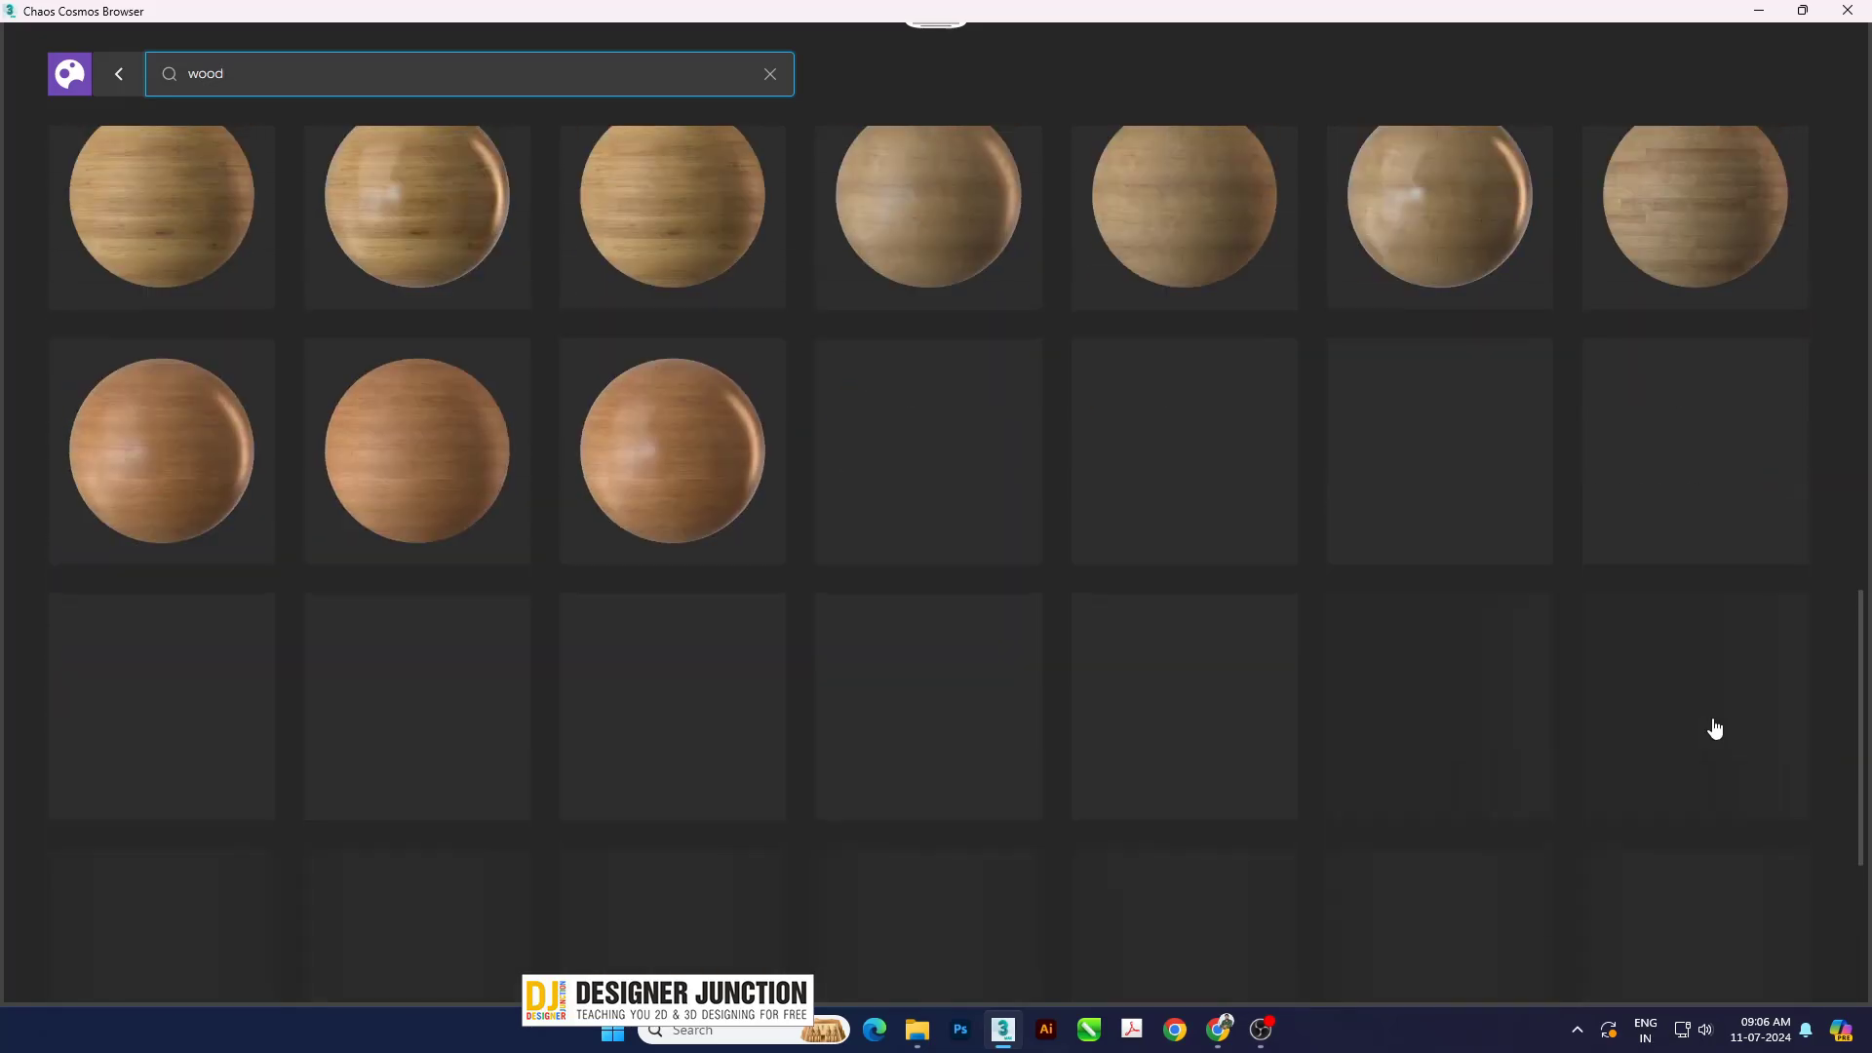
scroll(1714, 726, down, 1)
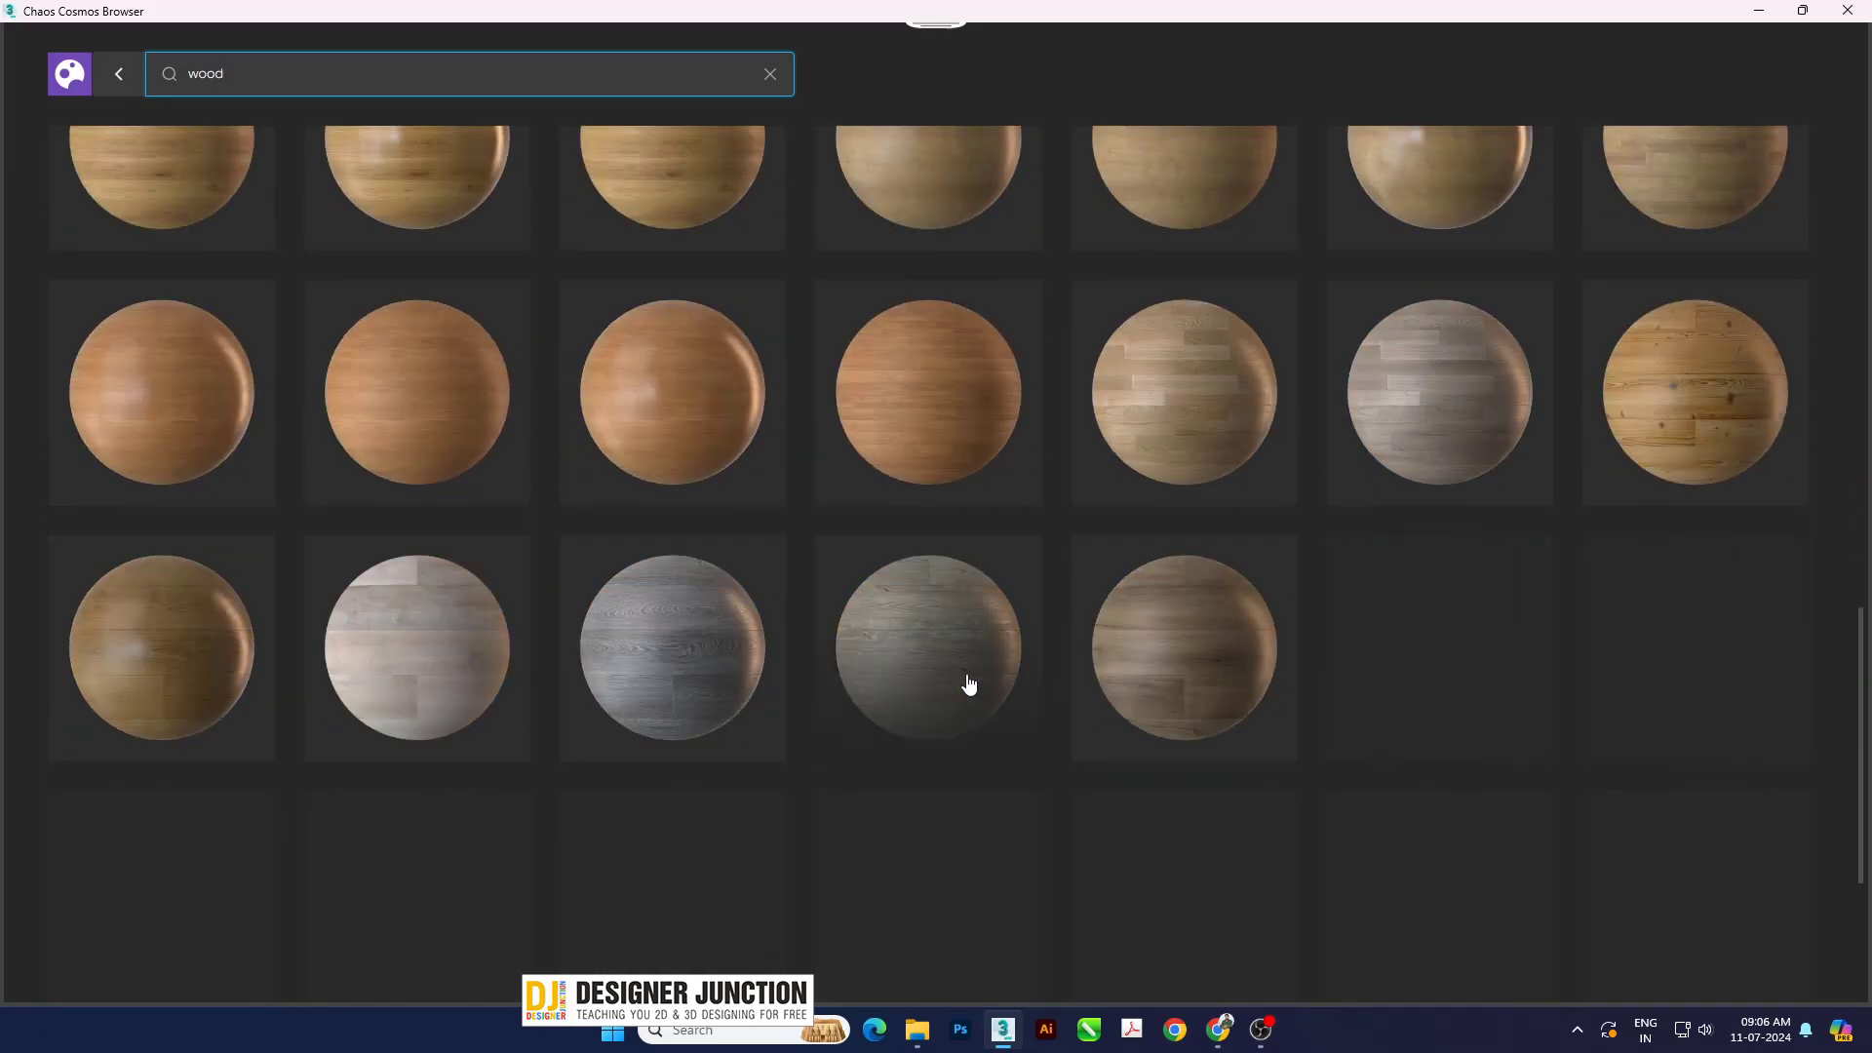
scroll(968, 684, down, 2)
- Scroll back to the top, leave the wood results and open the Bricks materials
scroll(968, 685, up, 2)
scroll(968, 684, up, 3)
scroll(968, 685, up, 4)
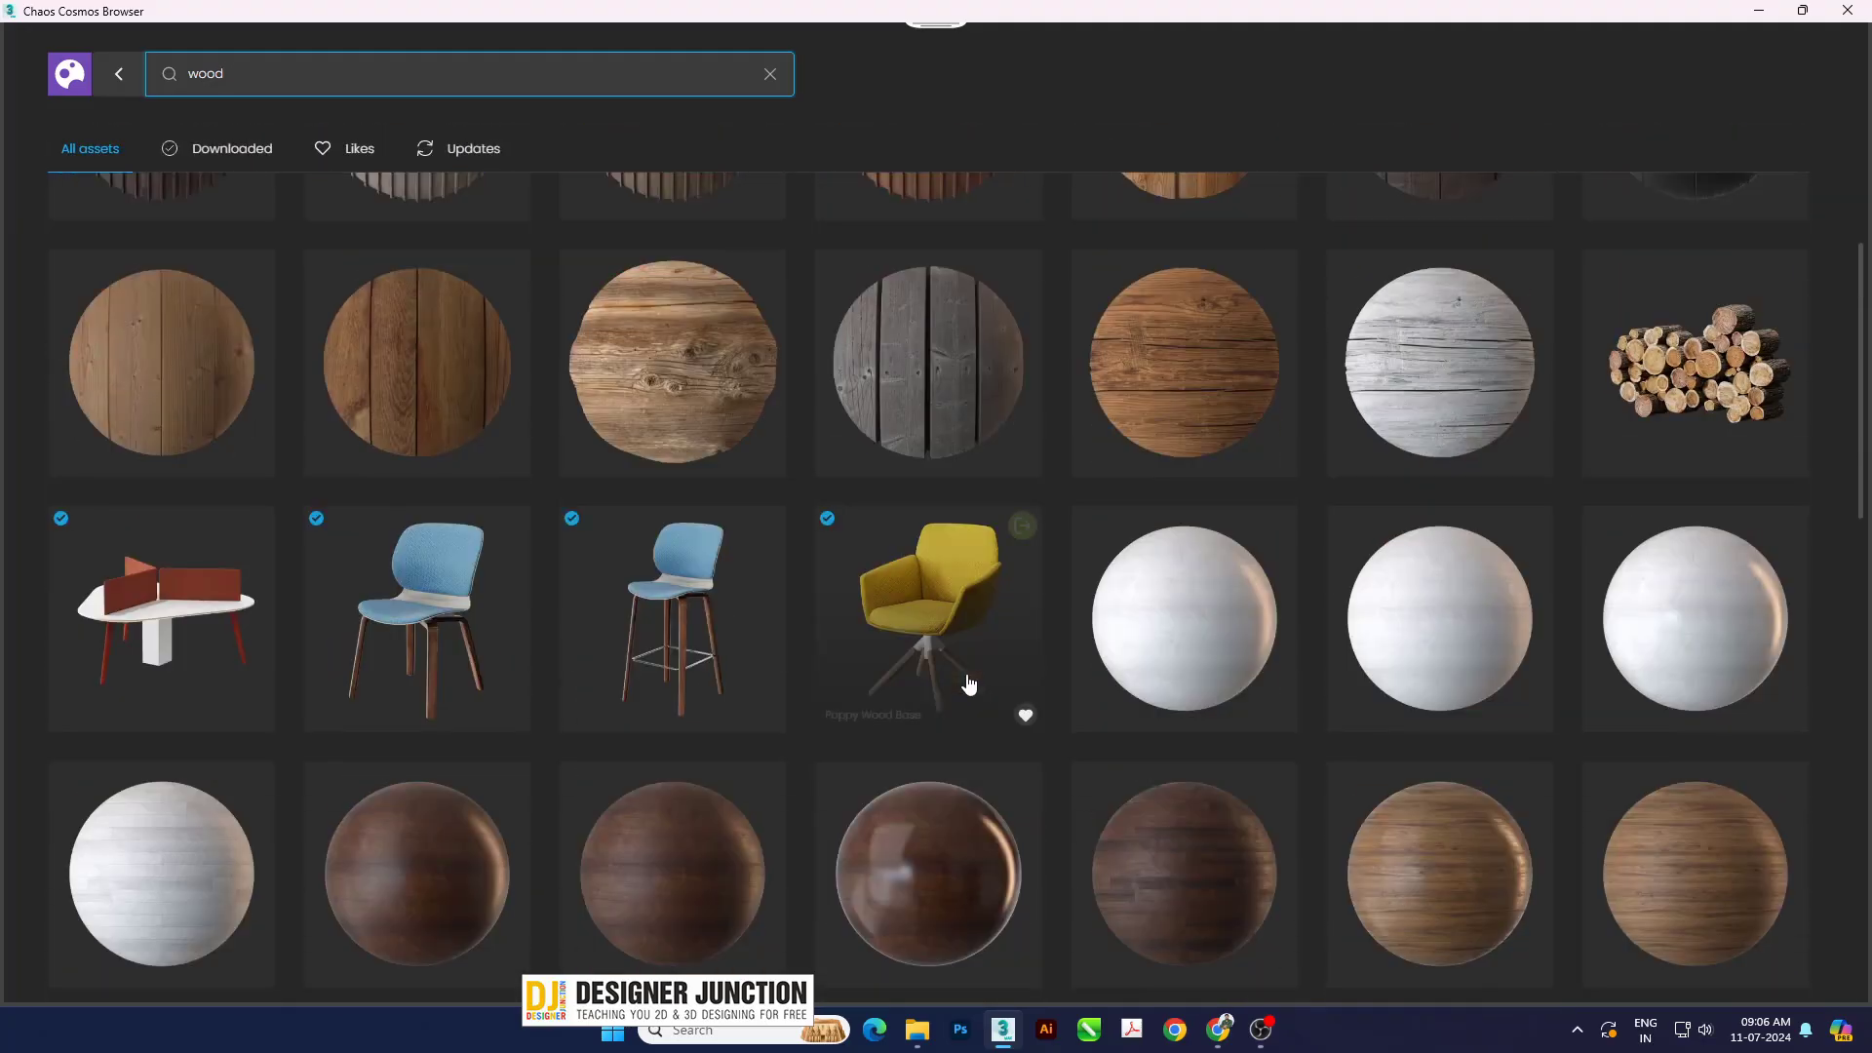
scroll(968, 684, up, 2)
scroll(683, 487, up, 5)
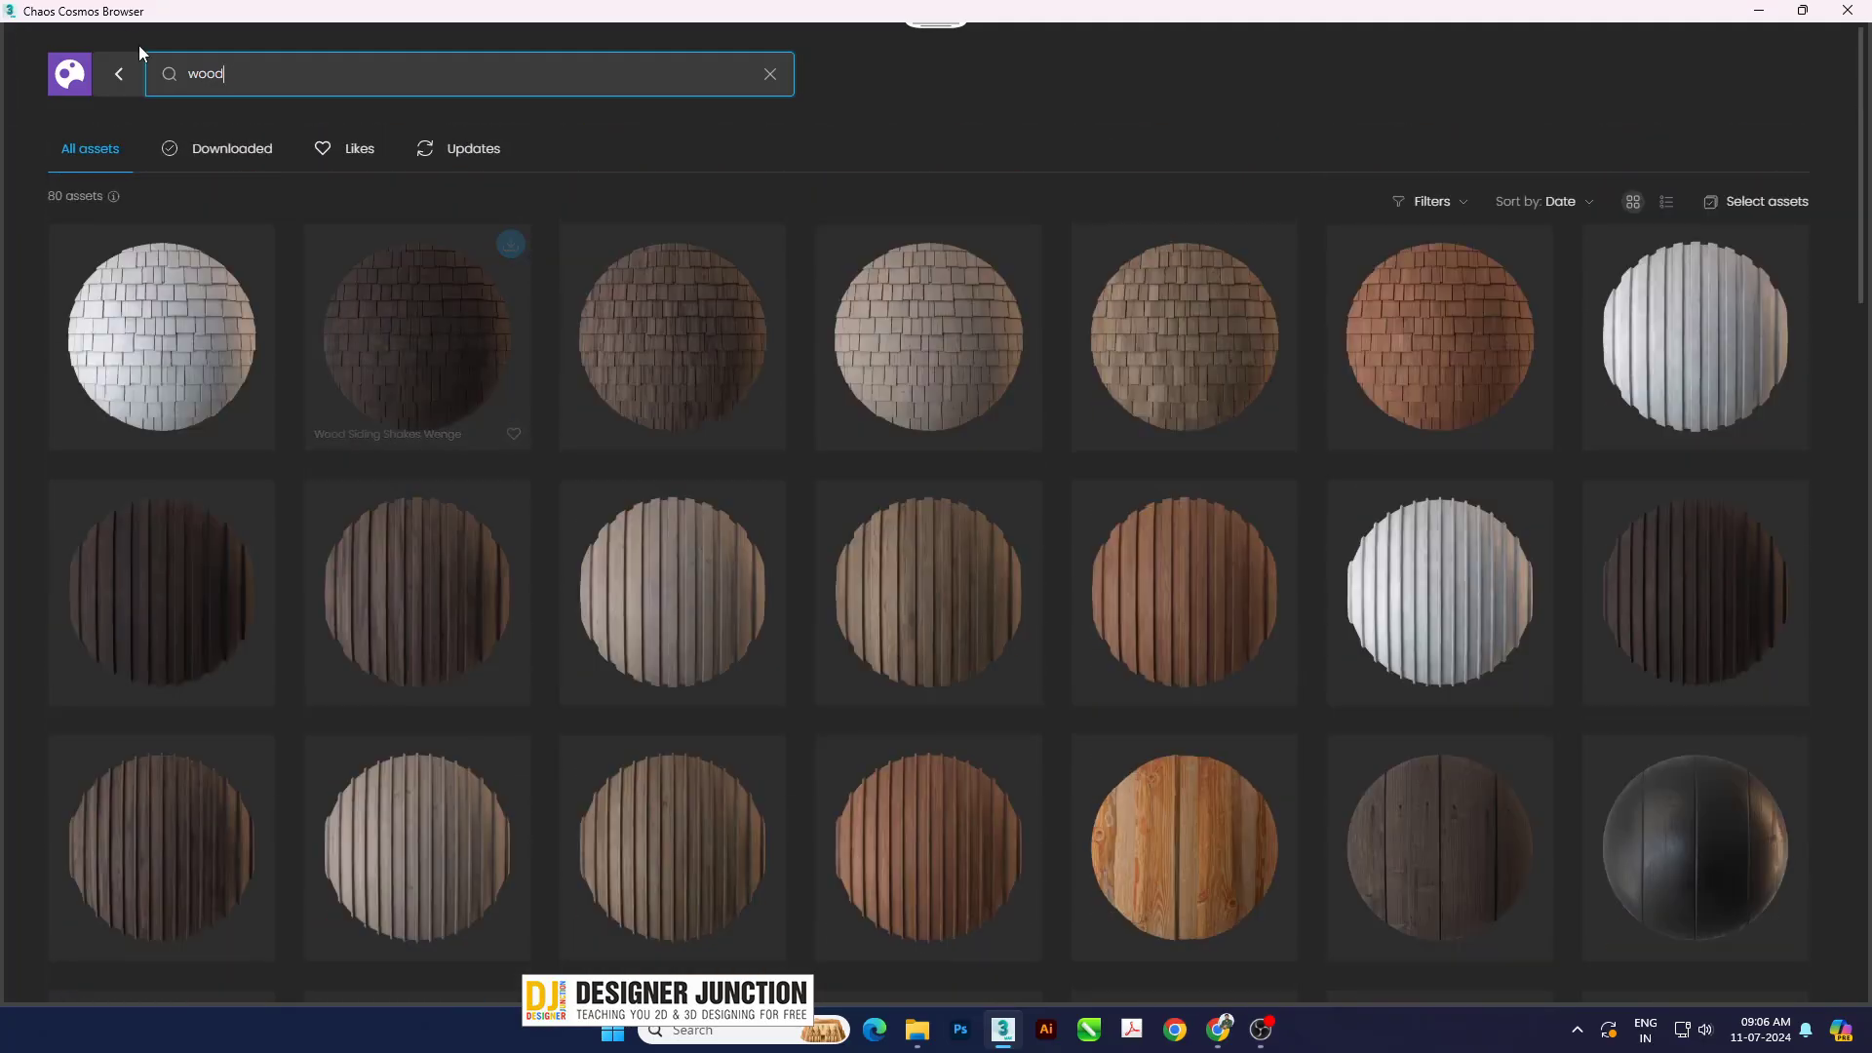
click(117, 73)
click(103, 318)
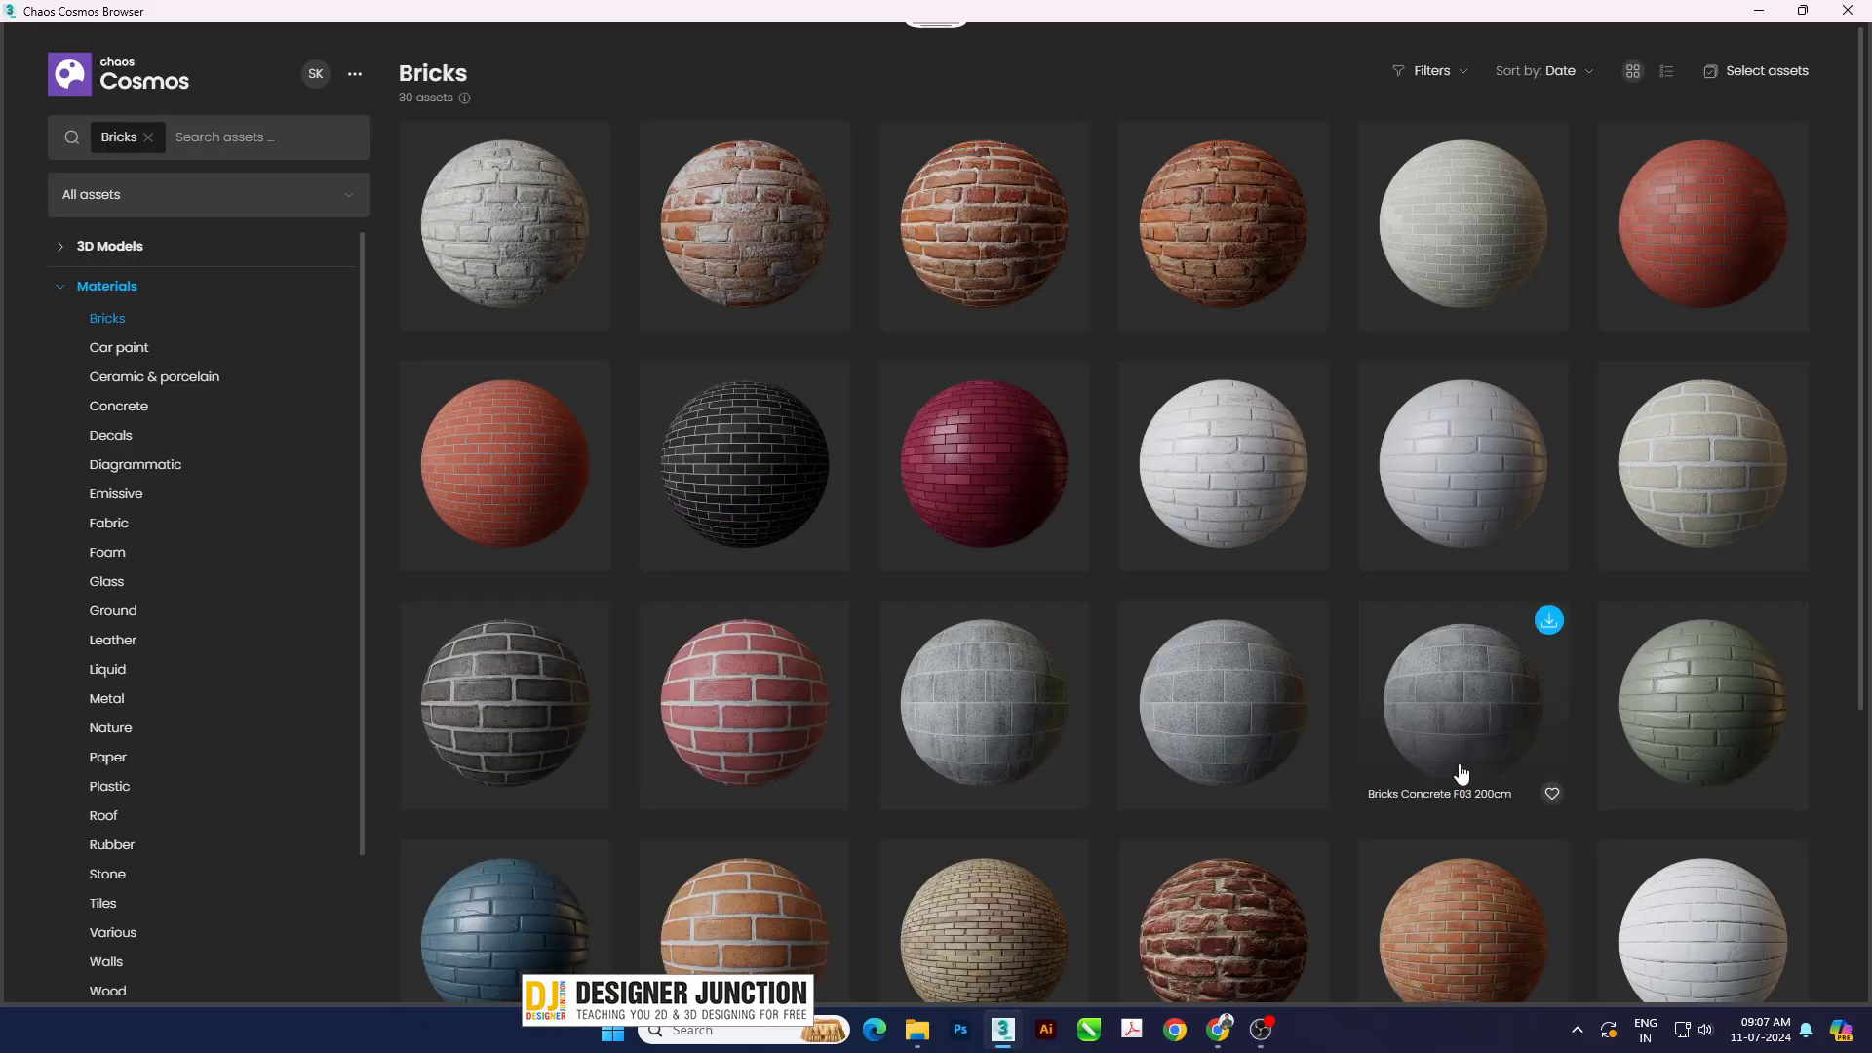
- Browse the Bricks, Decals and Liquid material categories
scroll(1460, 774, down, 2)
scroll(1461, 774, up, 4)
click(101, 441)
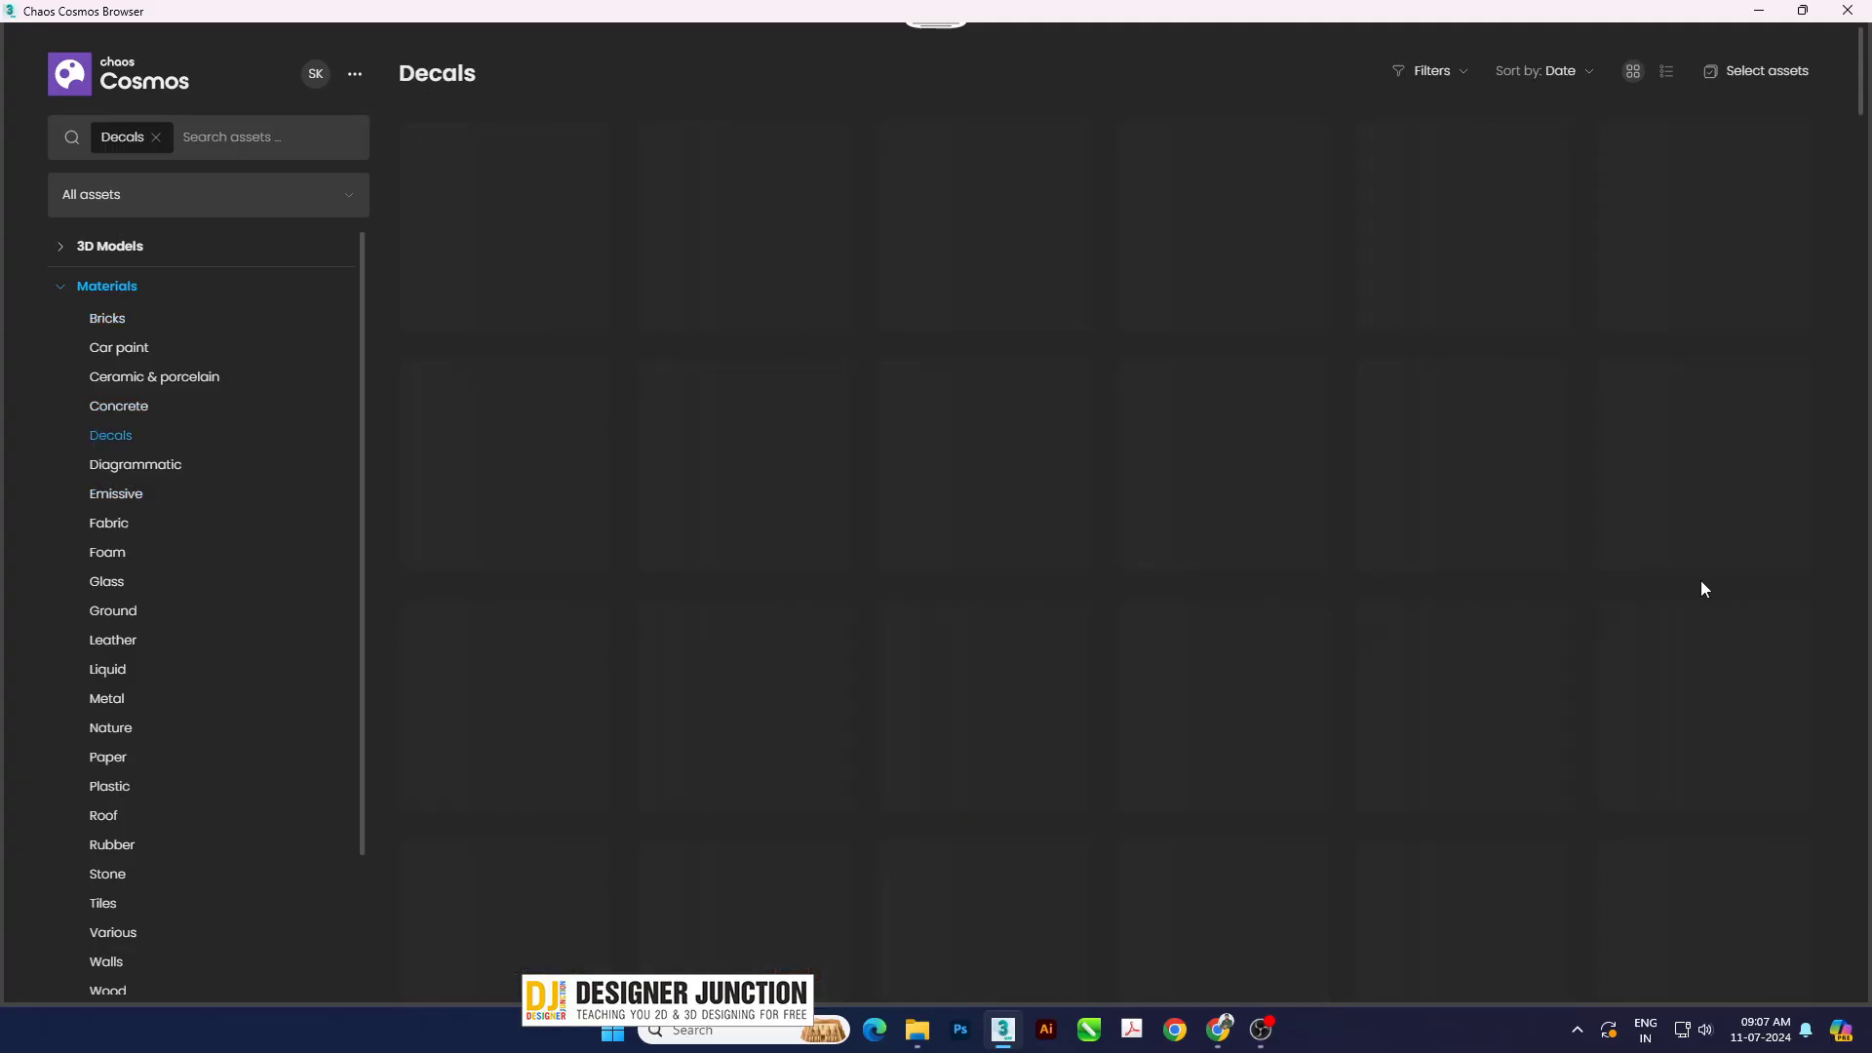
scroll(1700, 581, down, 3)
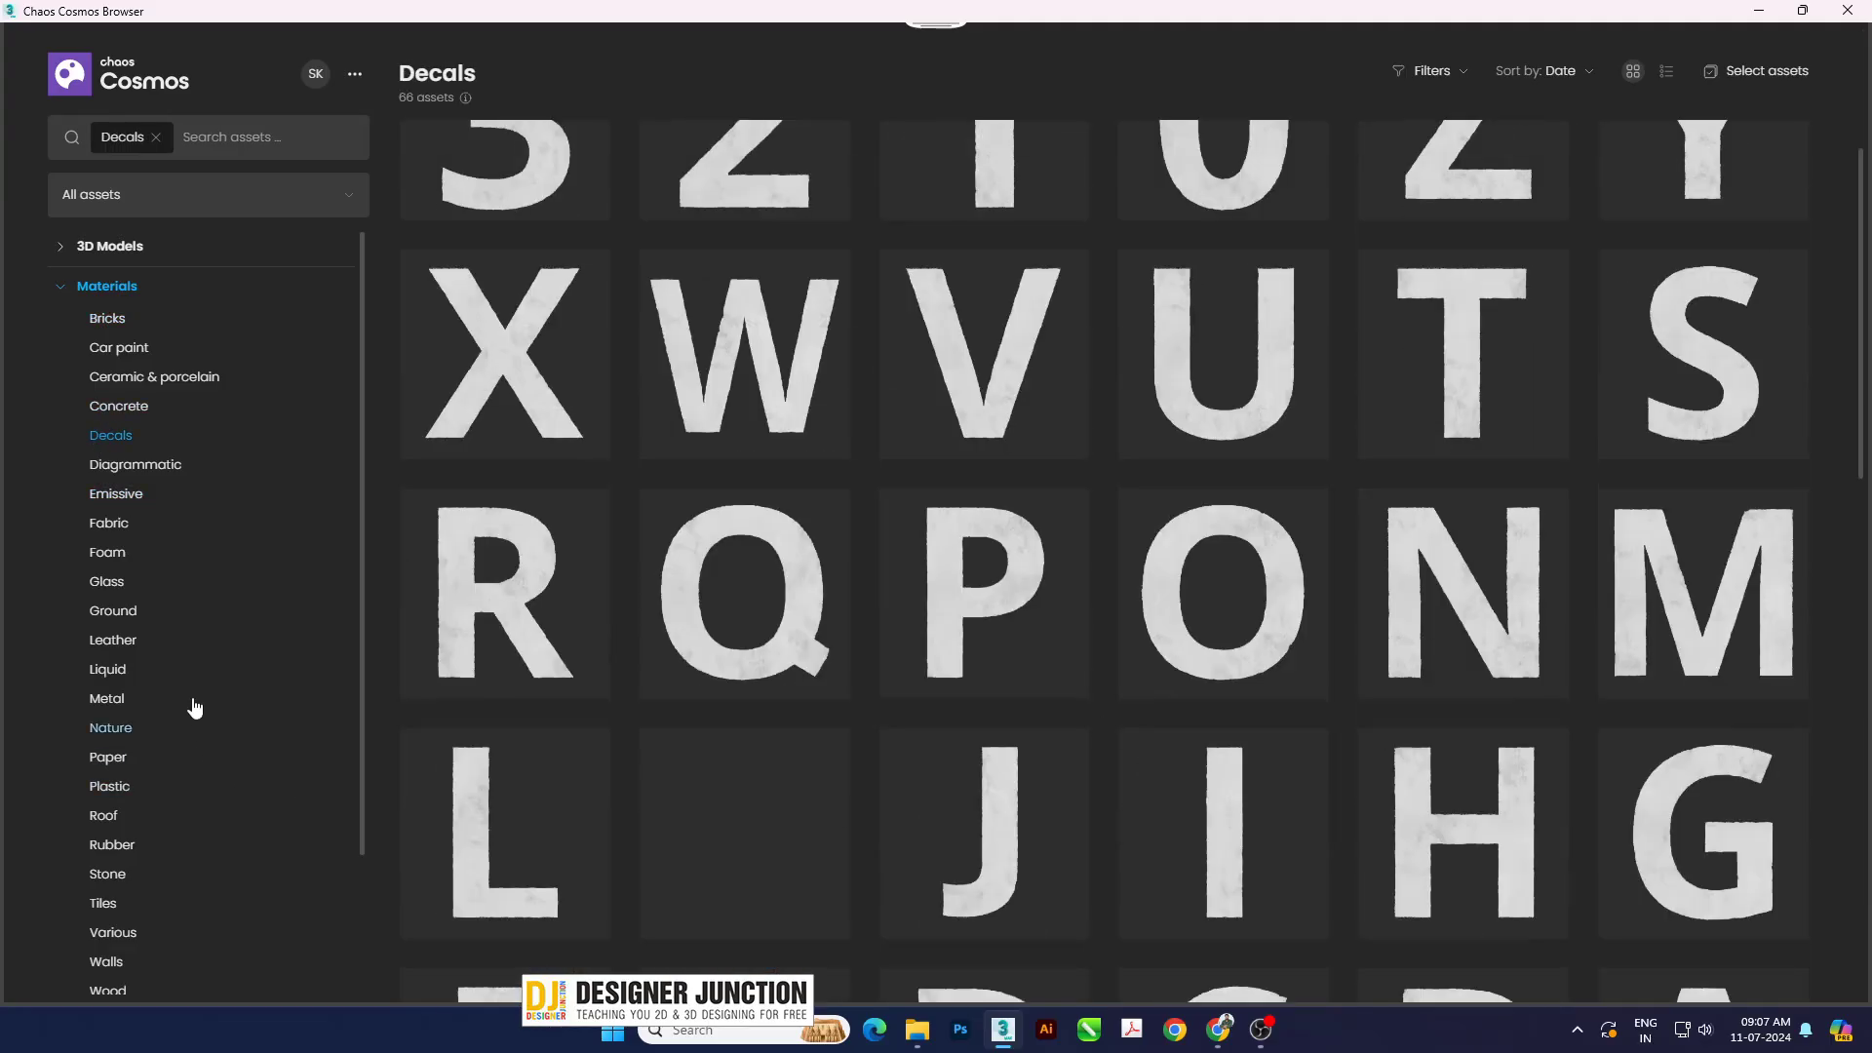
click(106, 670)
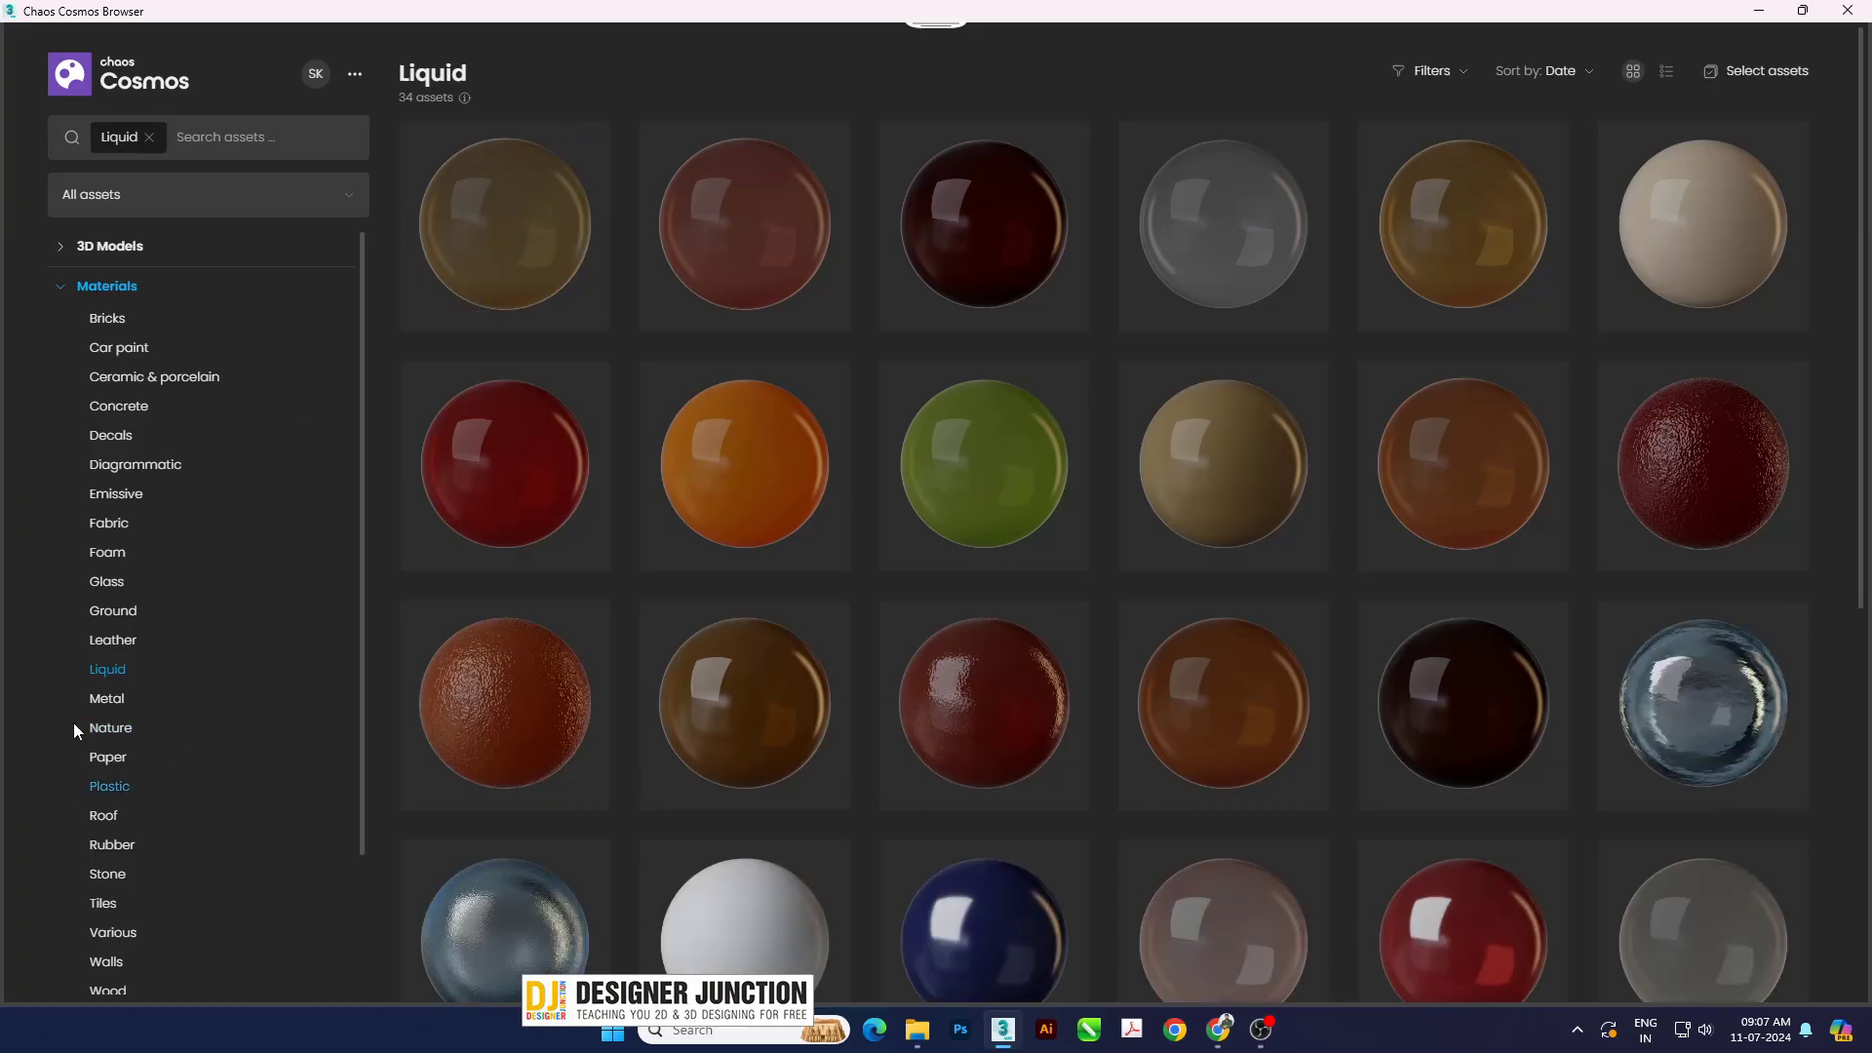
- Browse the Metal, Plastic and Stone material categories, then collapse Materials
click(106, 699)
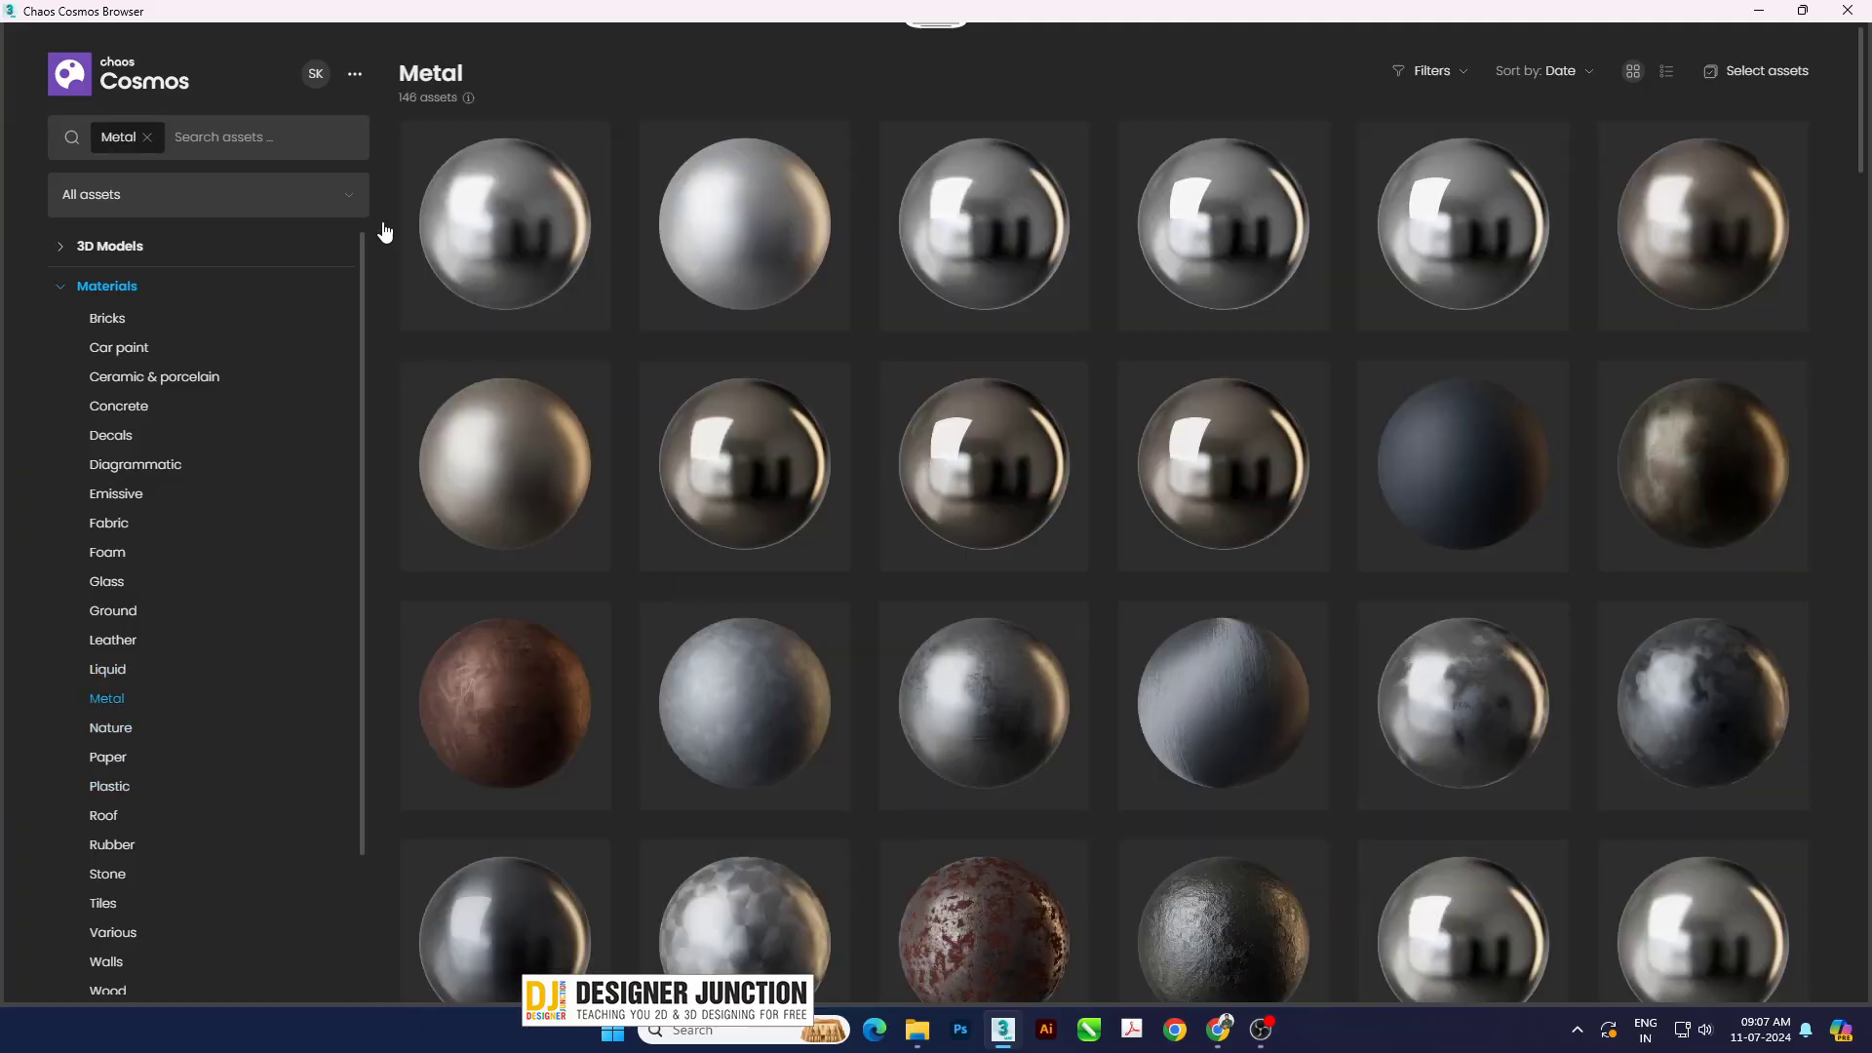
scroll(1548, 763, down, 3)
scroll(1546, 763, down, 5)
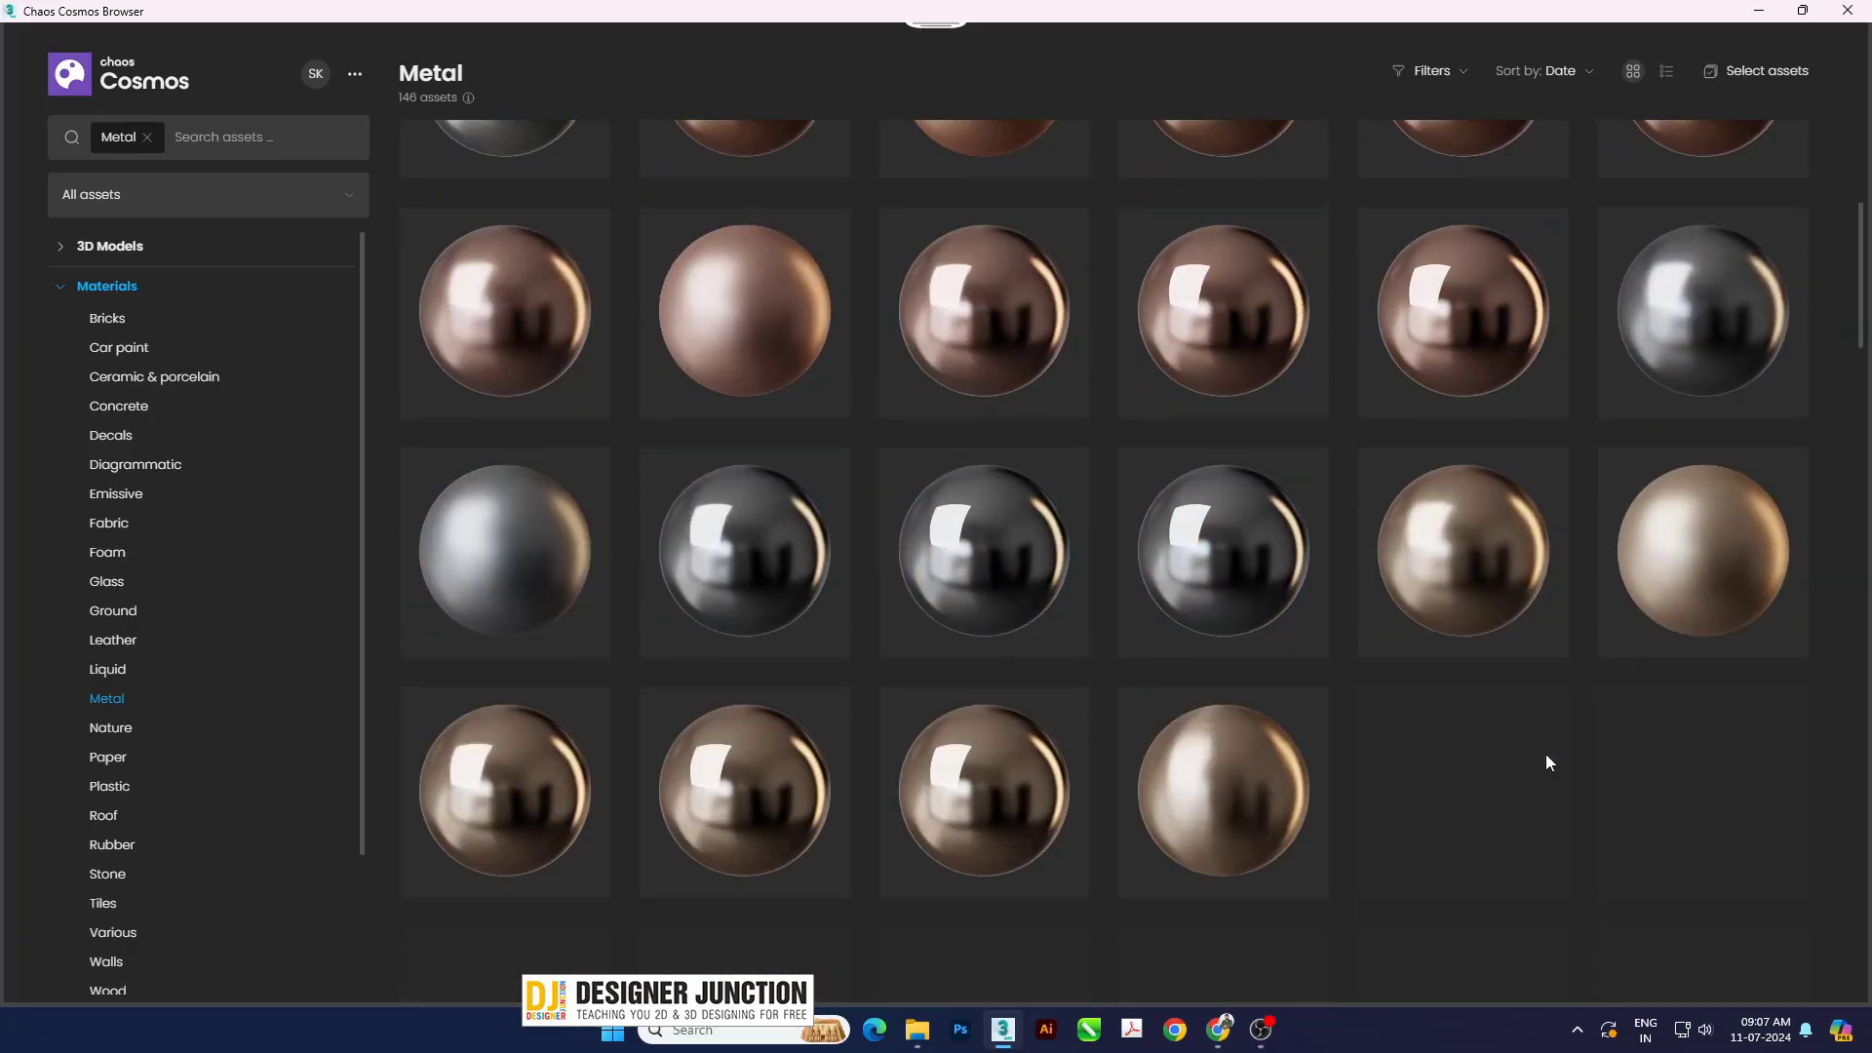
scroll(1546, 763, down, 3)
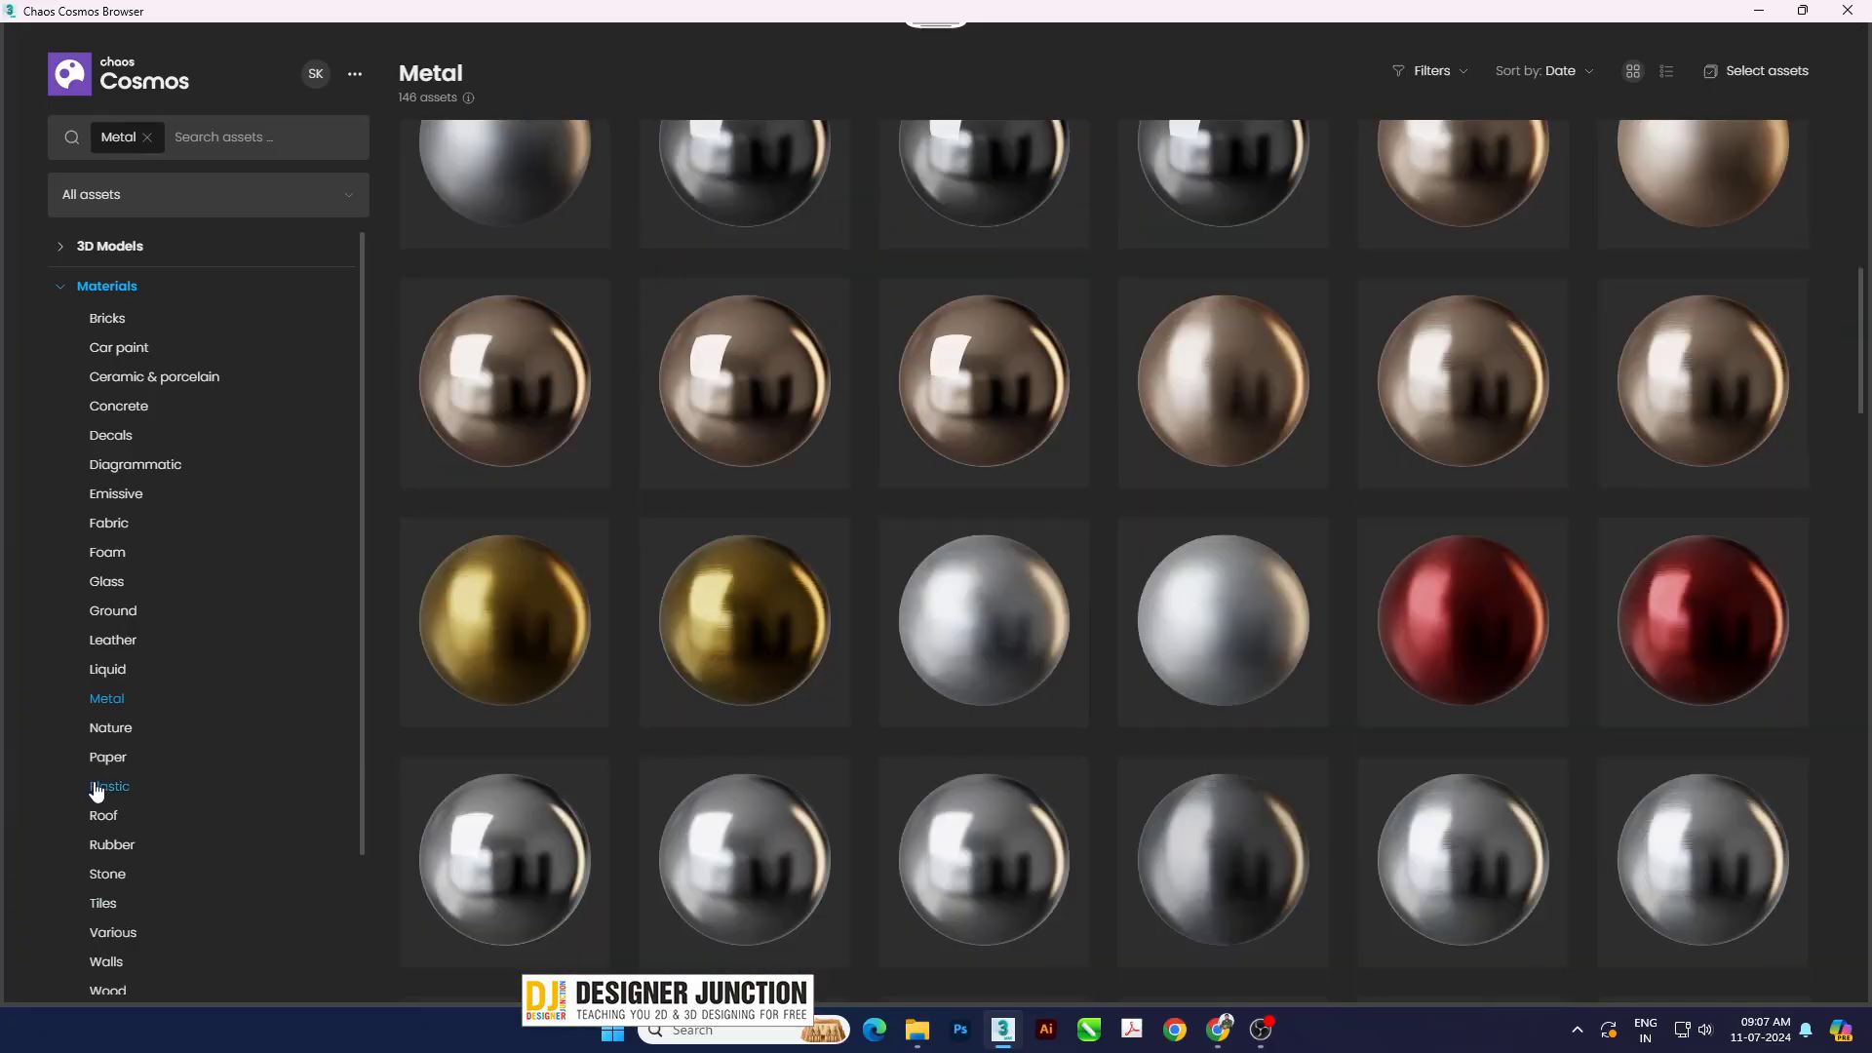
click(151, 793)
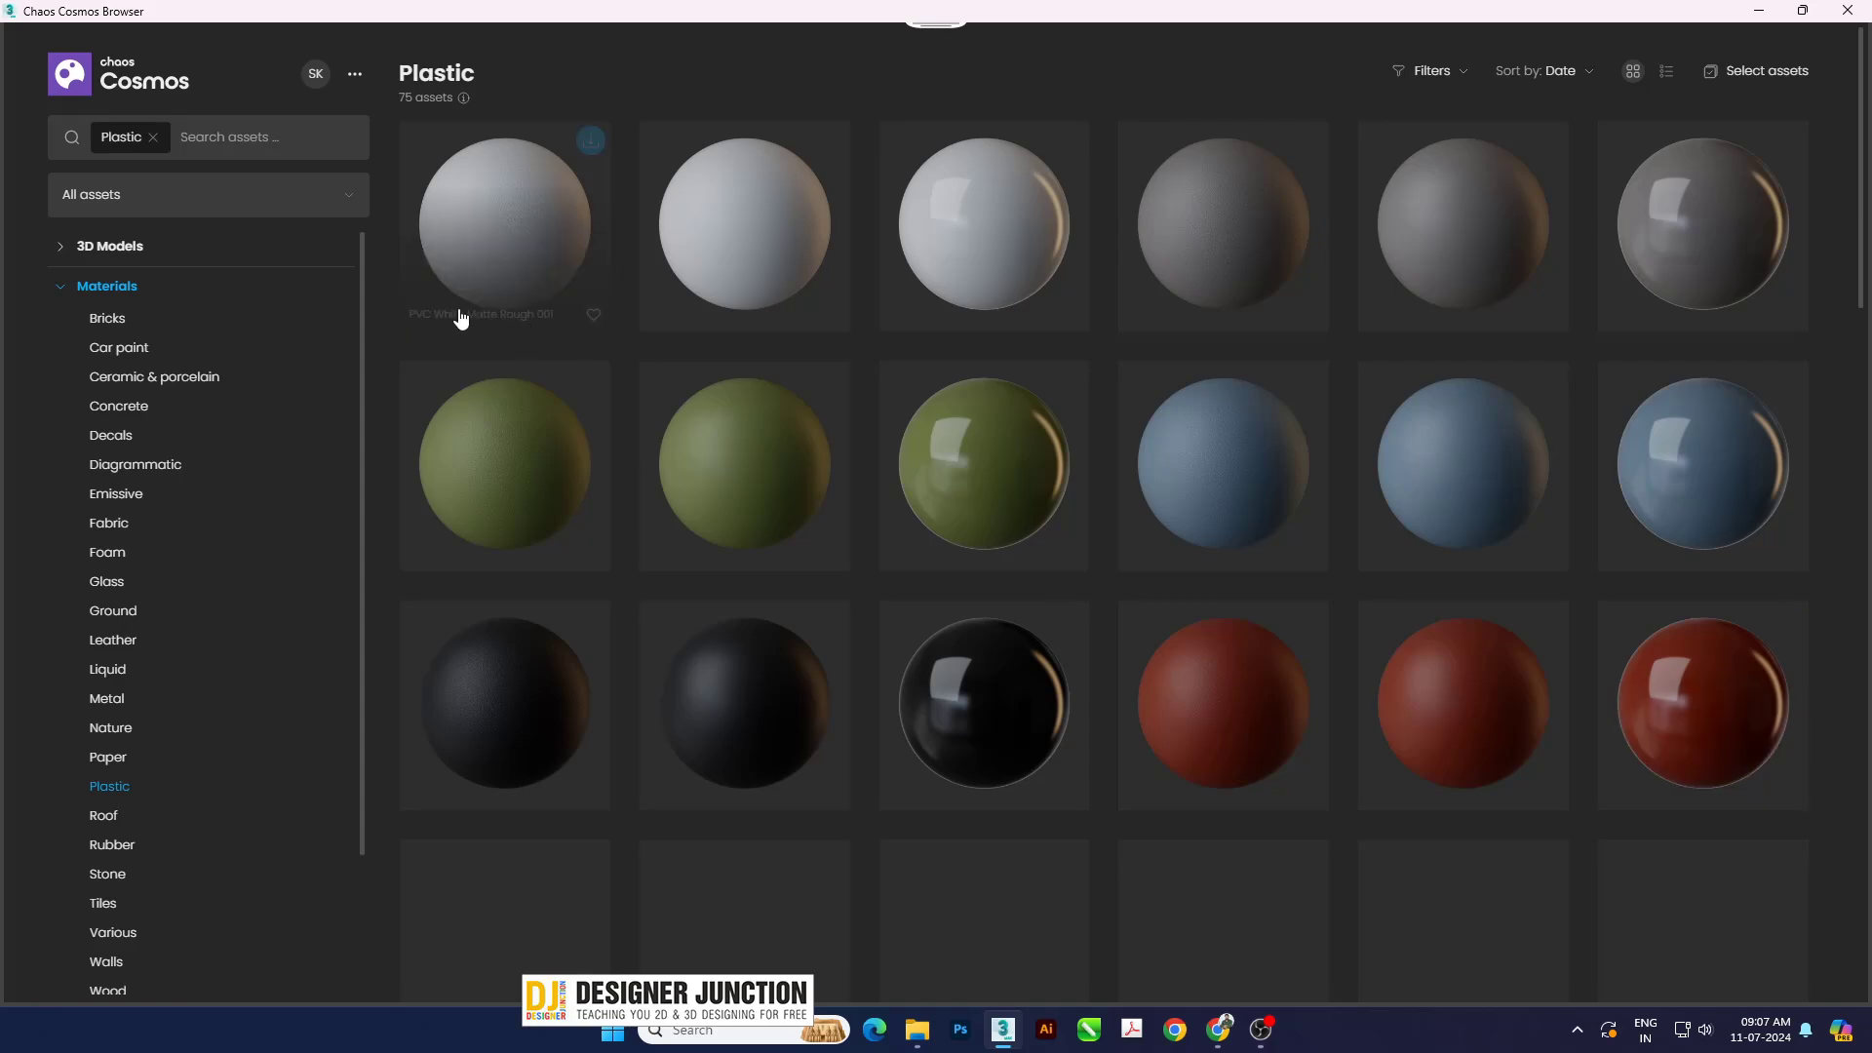
click(108, 874)
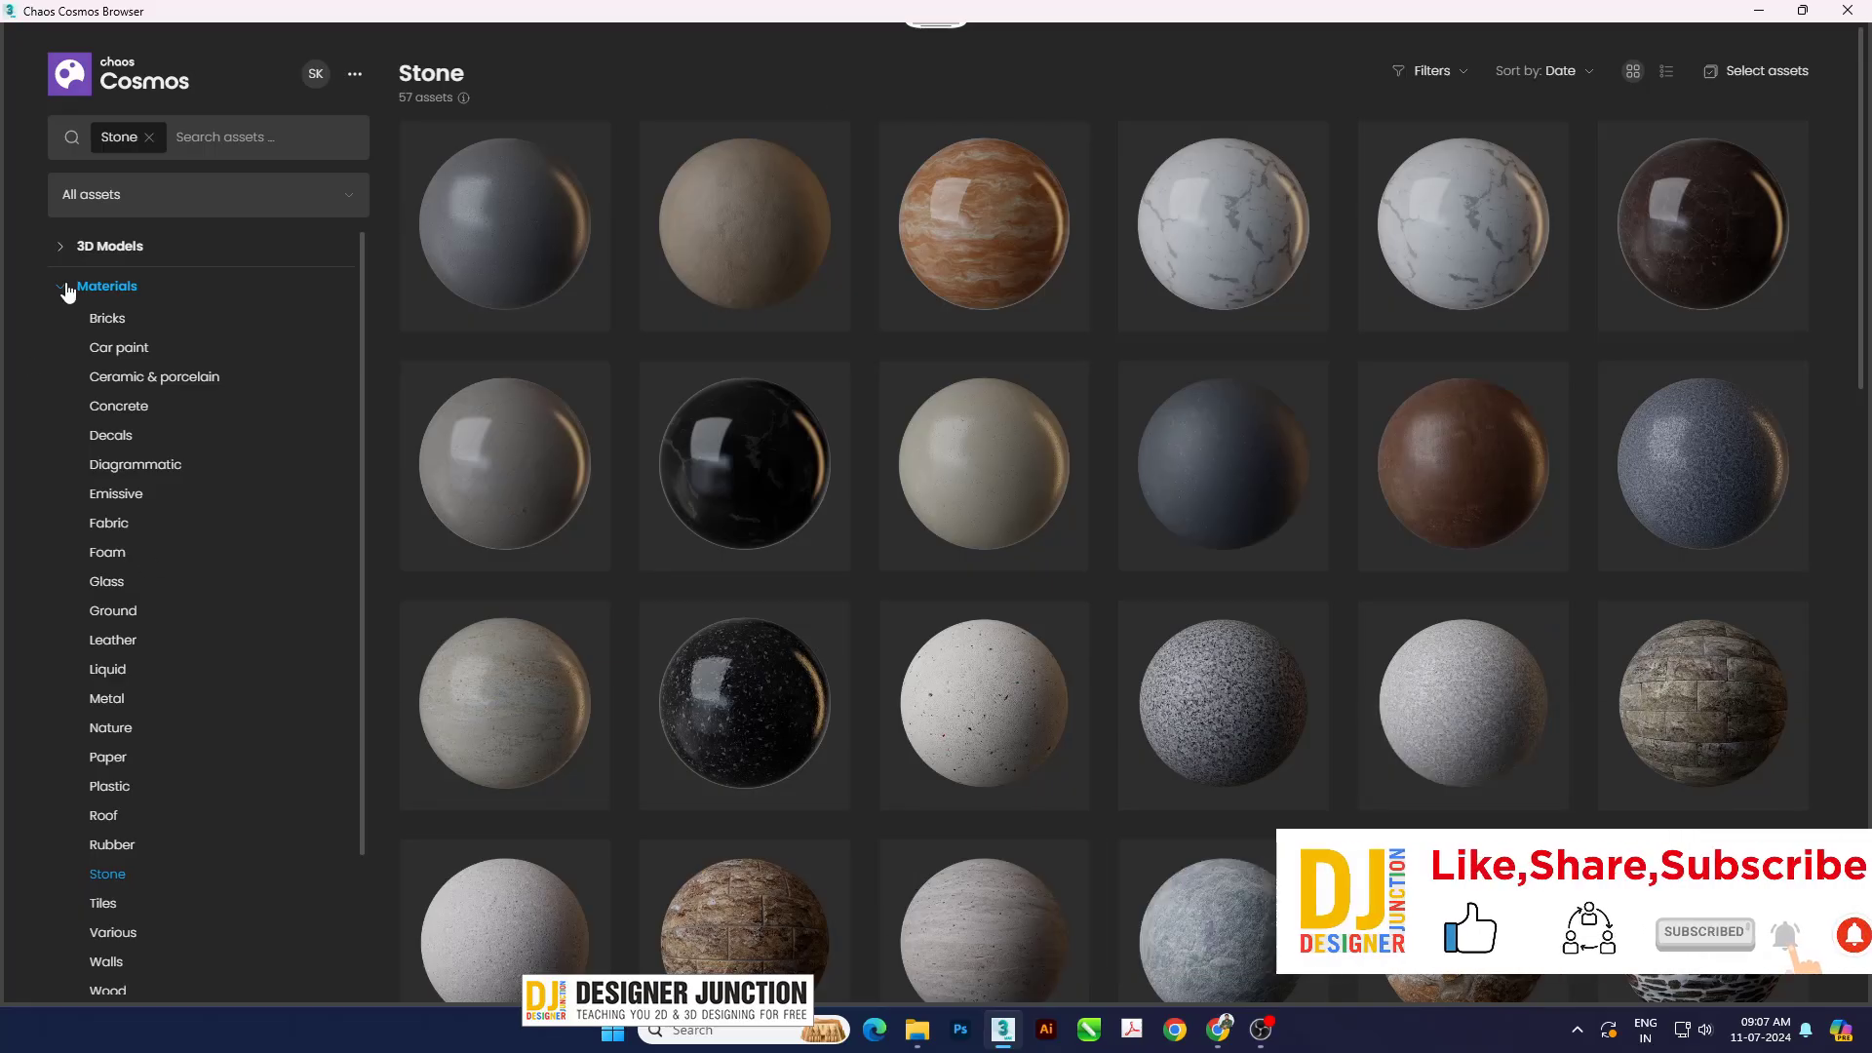
click(64, 286)
click(62, 78)
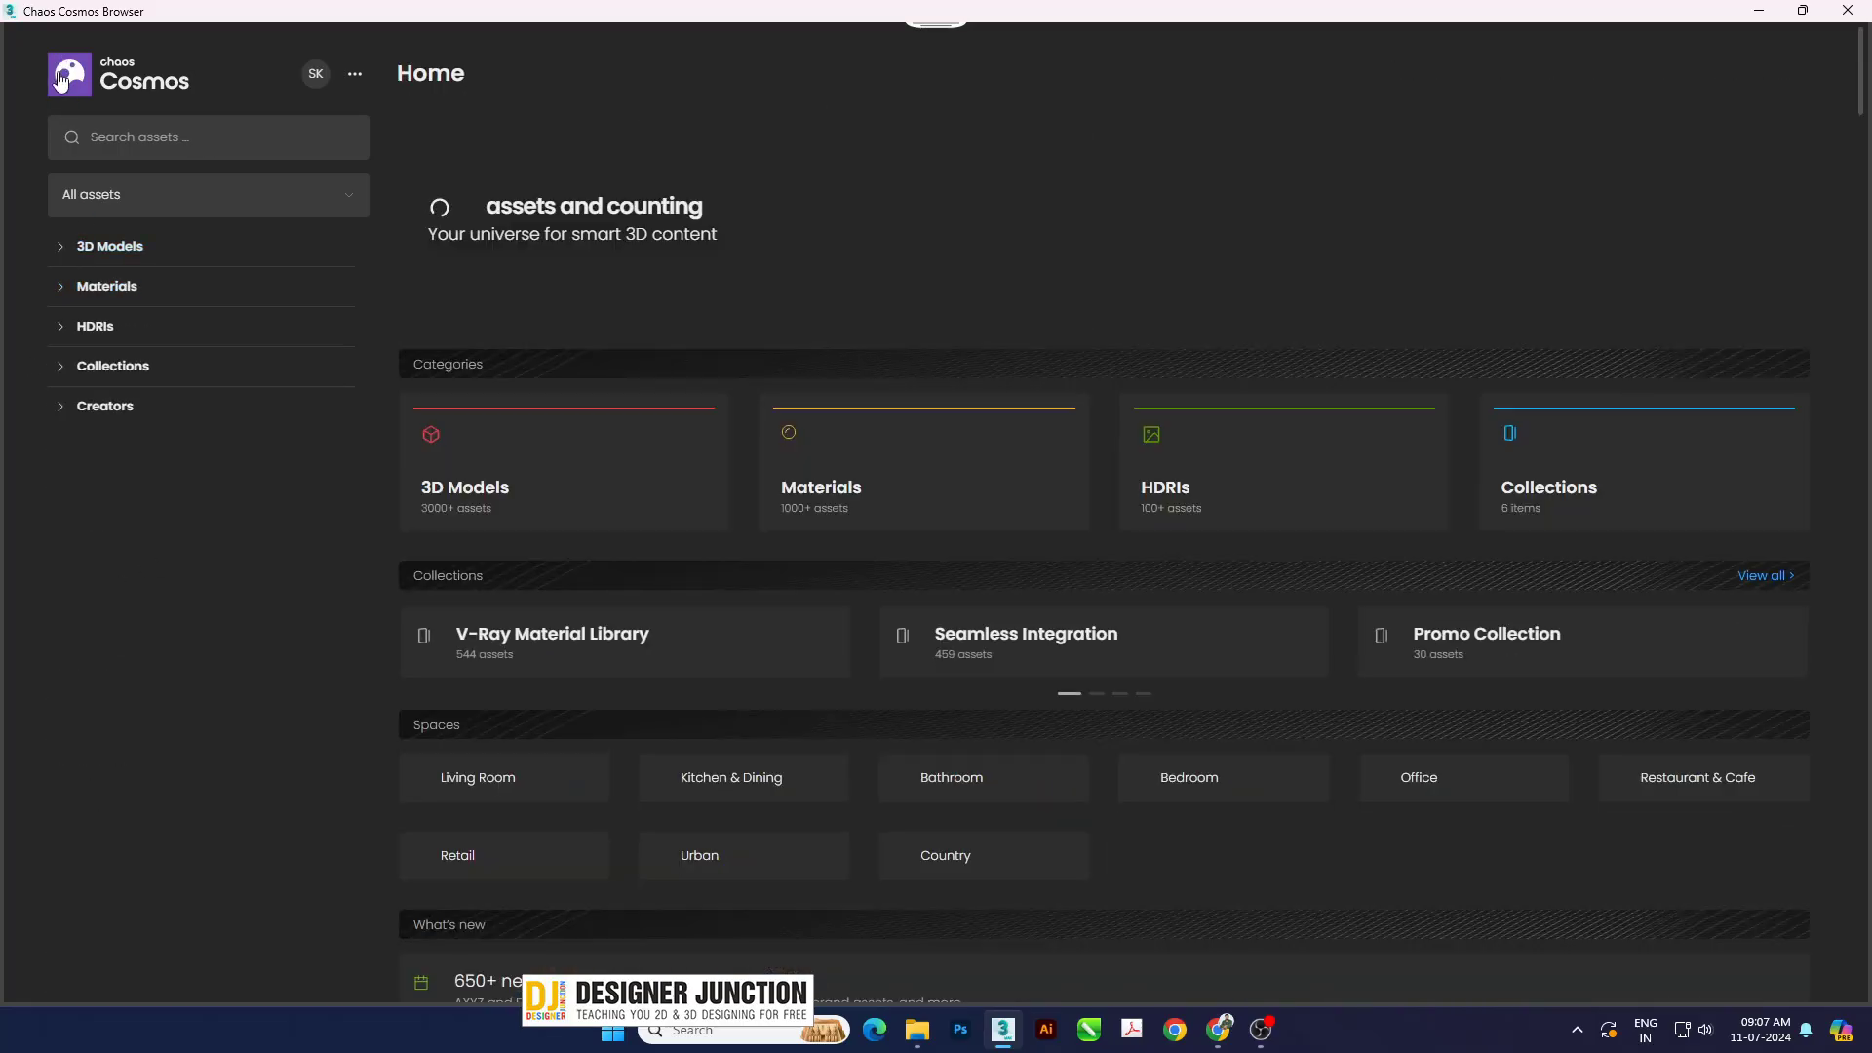